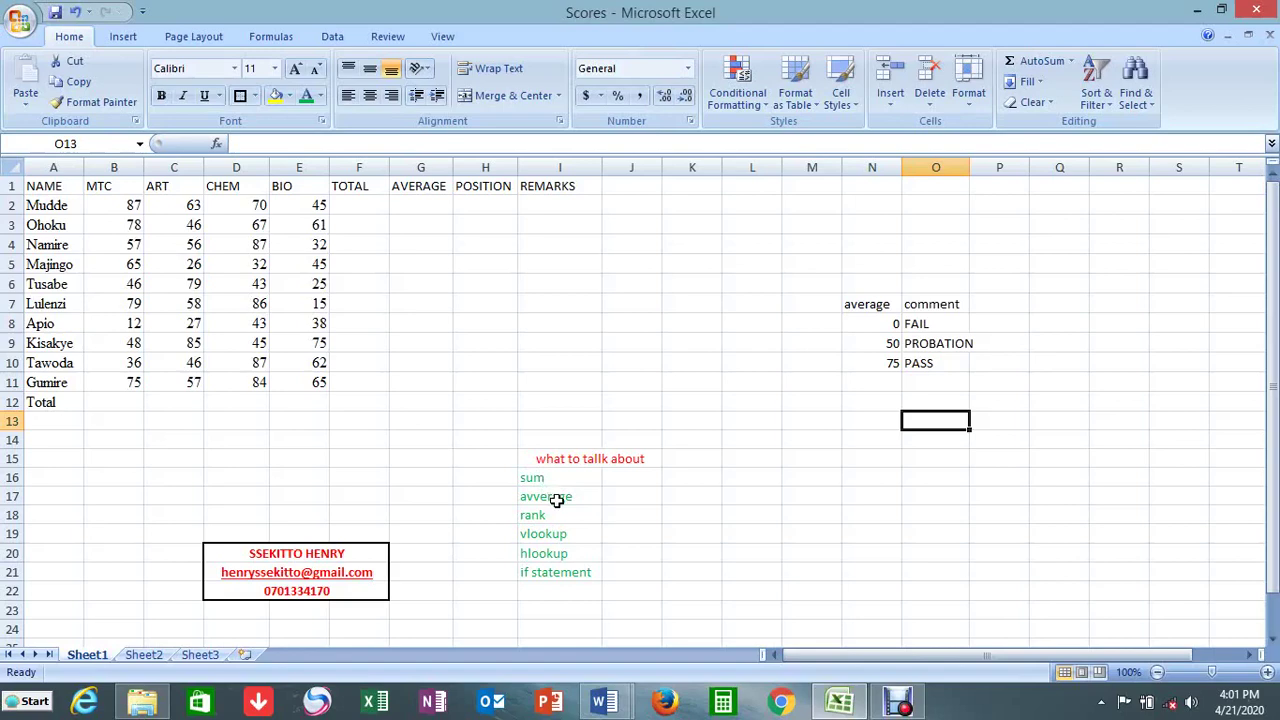
# - Correct the misspelled entry in cell I17 of the topic list so it reads "average"
pyautogui.doubleClick(537, 497)
pyautogui.press('BackSpace')
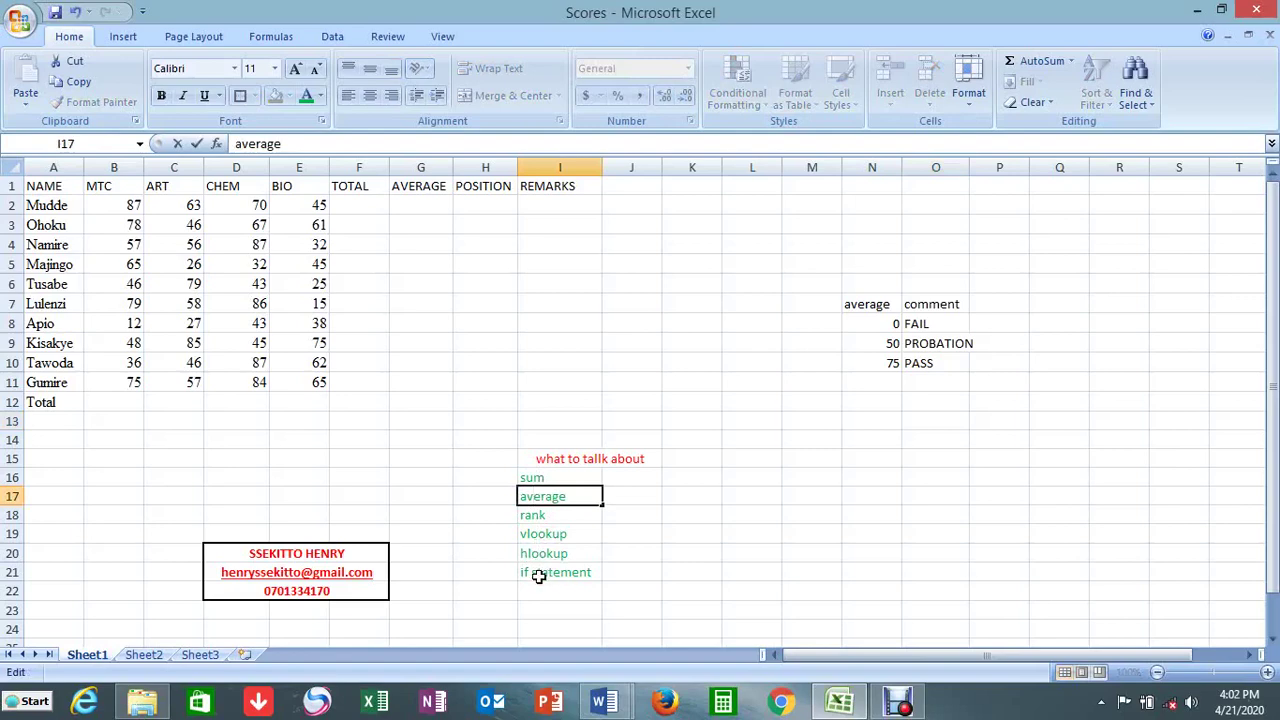
pyautogui.click(613, 518)
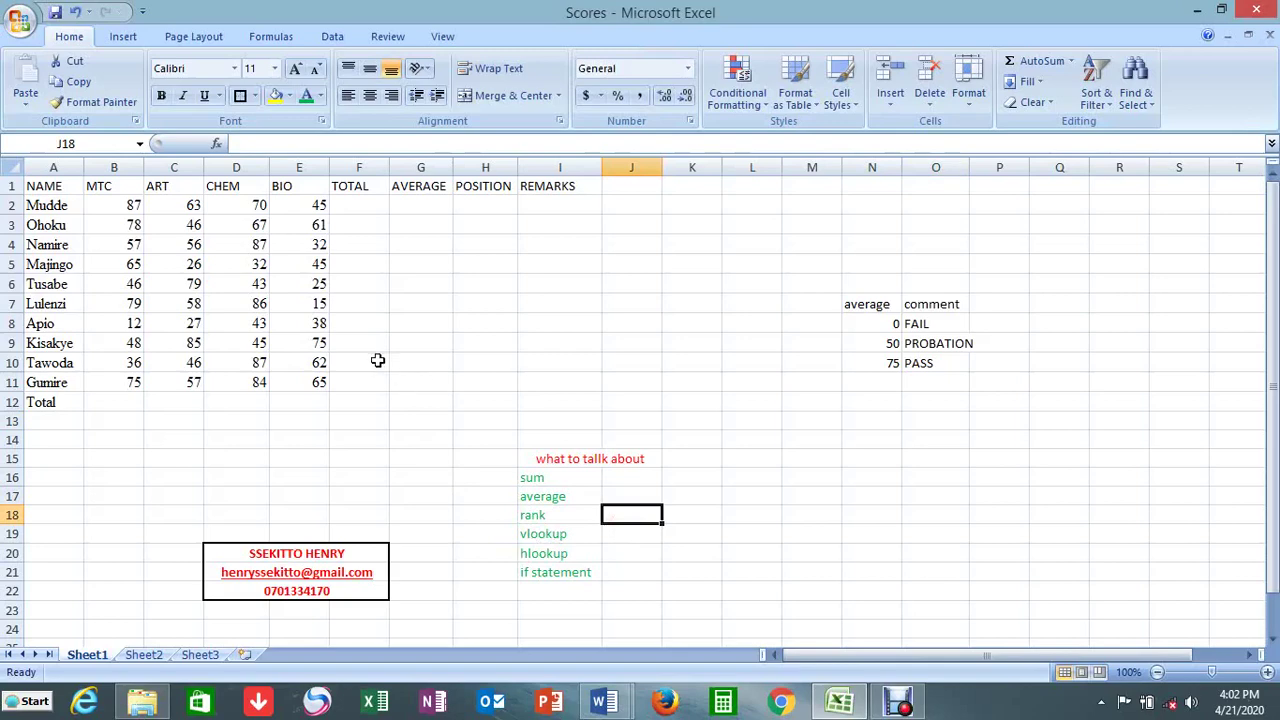
# - Total the four subject marks in F2 with SUM over B2:E2 and fill the formula down to F11
pyautogui.click(356, 206)
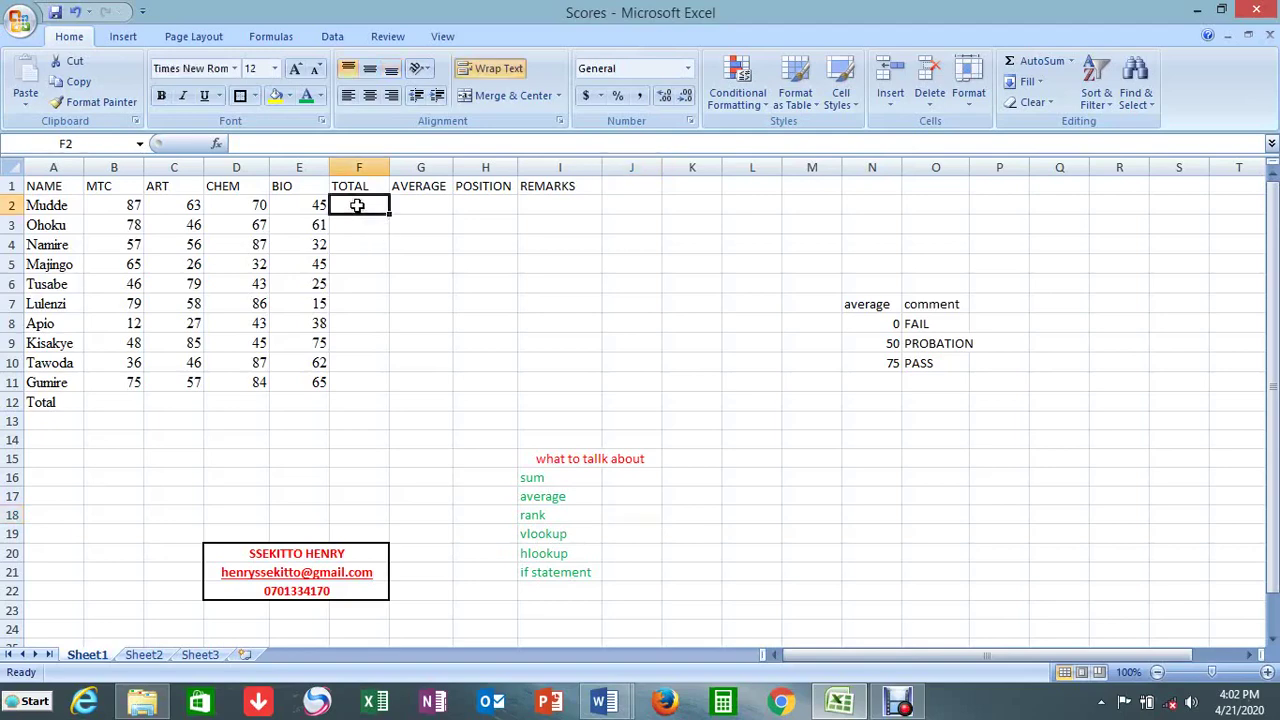
pyautogui.write('=SU')
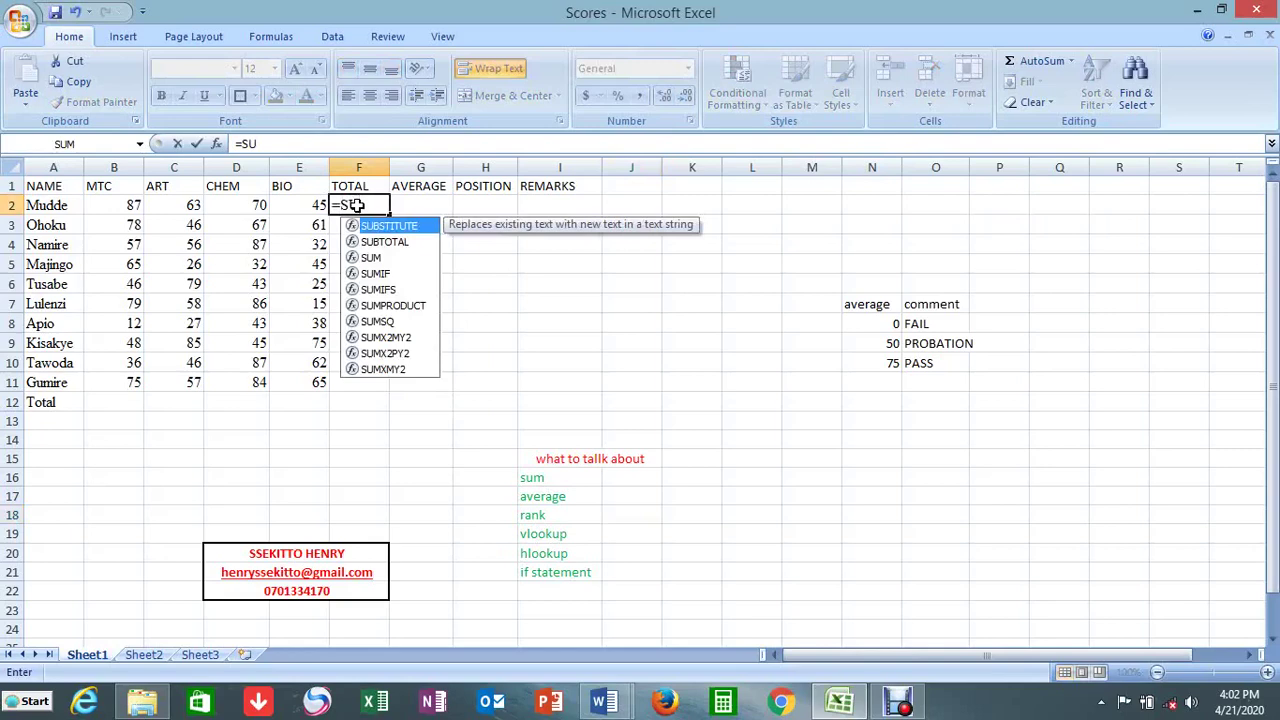
pyautogui.write('m')
pyautogui.doubleClick(371, 225)
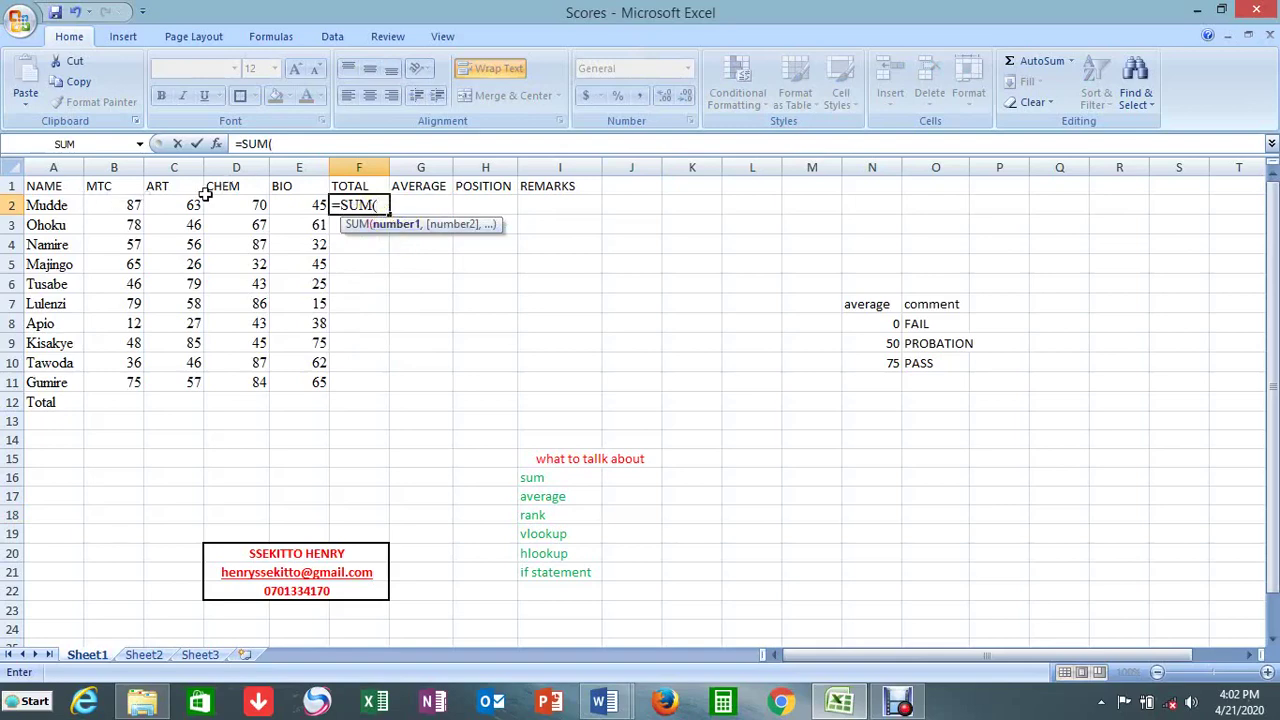
pyautogui.moveTo(126, 205); pyautogui.dragTo(279, 204)
pyautogui.press('Return')
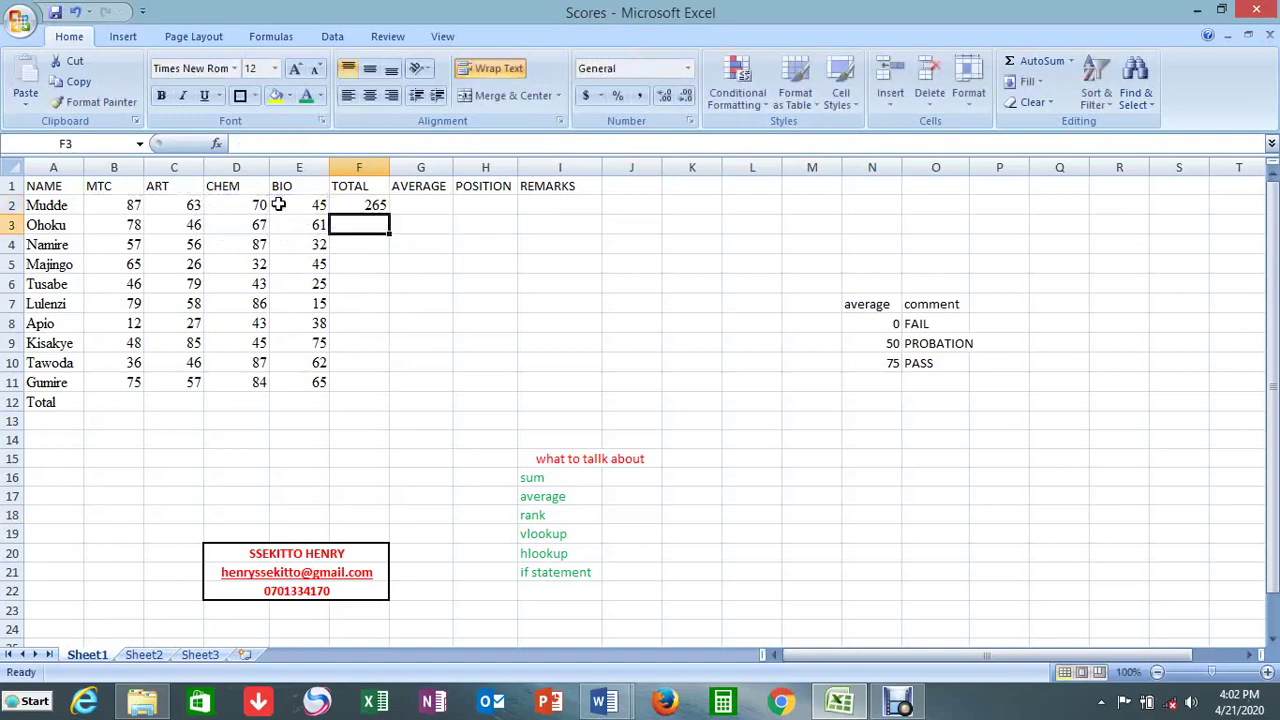
pyautogui.click(345, 206)
pyautogui.moveTo(388, 215); pyautogui.dragTo(397, 397)
# - Total the MTC marks in B12 with SUM over B2:B11 and fill the formula across to E12
pyautogui.click(113, 403)
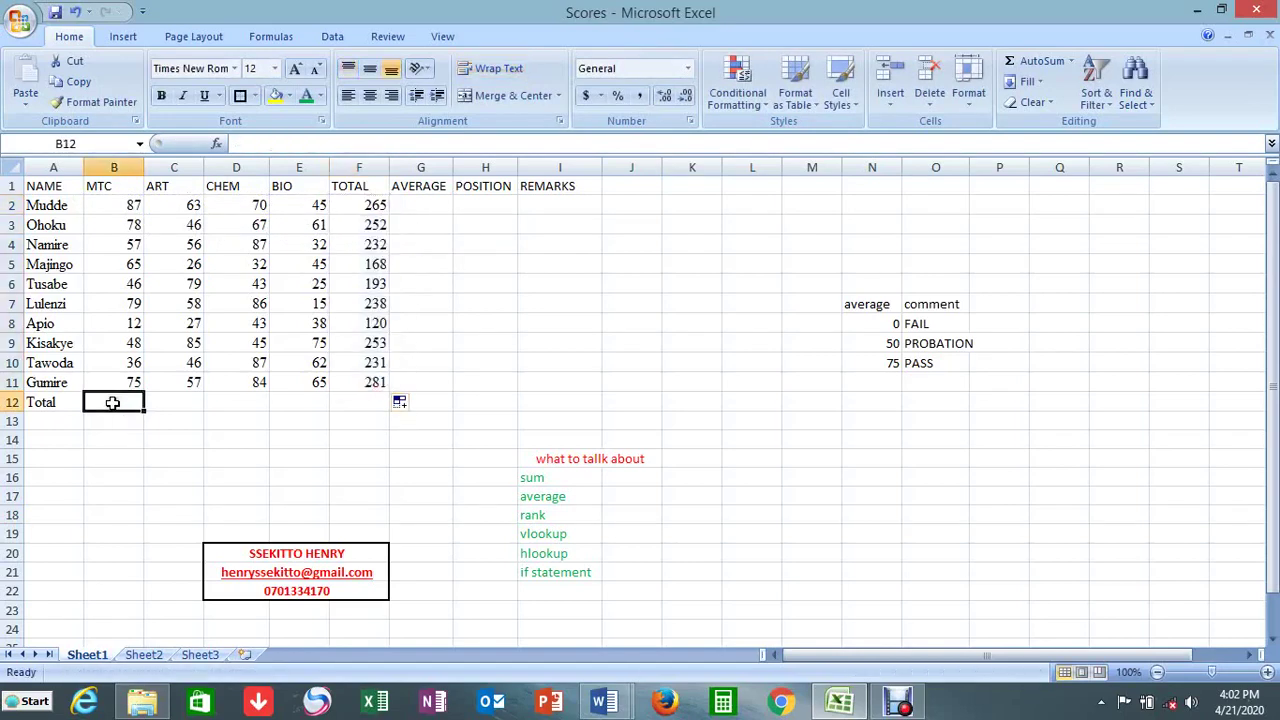
pyautogui.write('=sum')
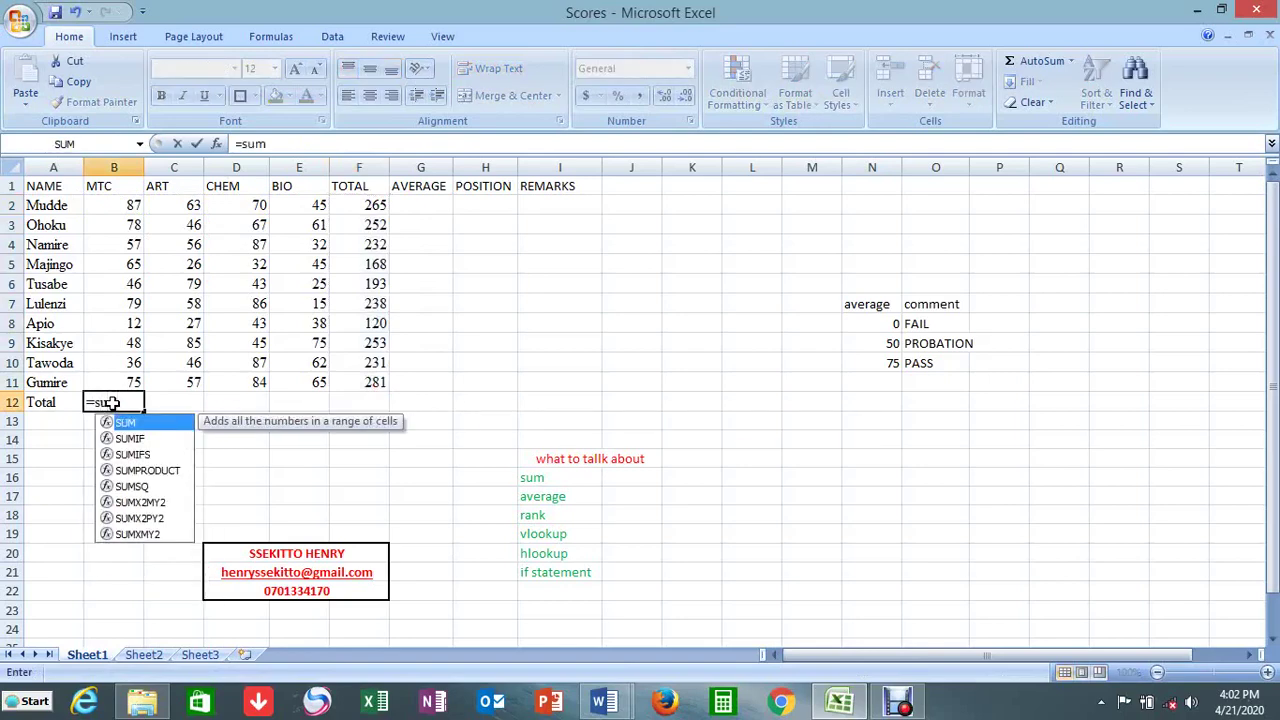
pyautogui.doubleClick(121, 424)
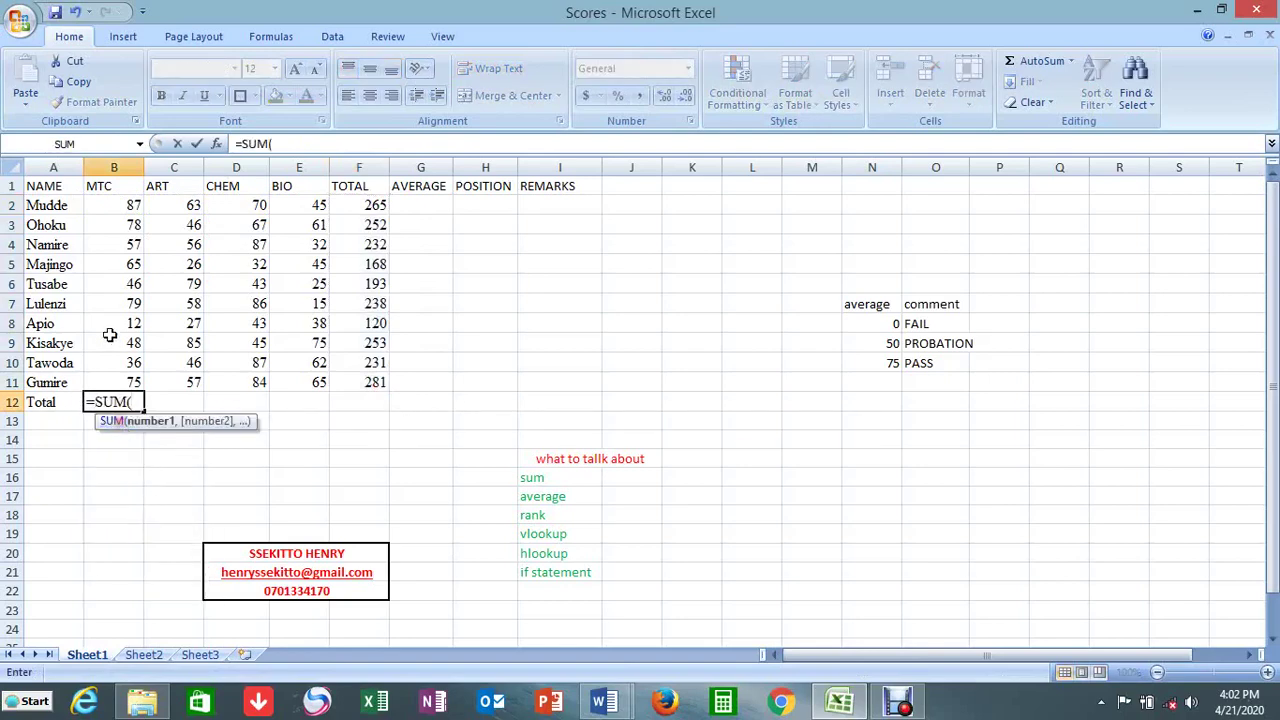
pyautogui.moveTo(114, 206); pyautogui.dragTo(119, 374)
pyautogui.press('Return')
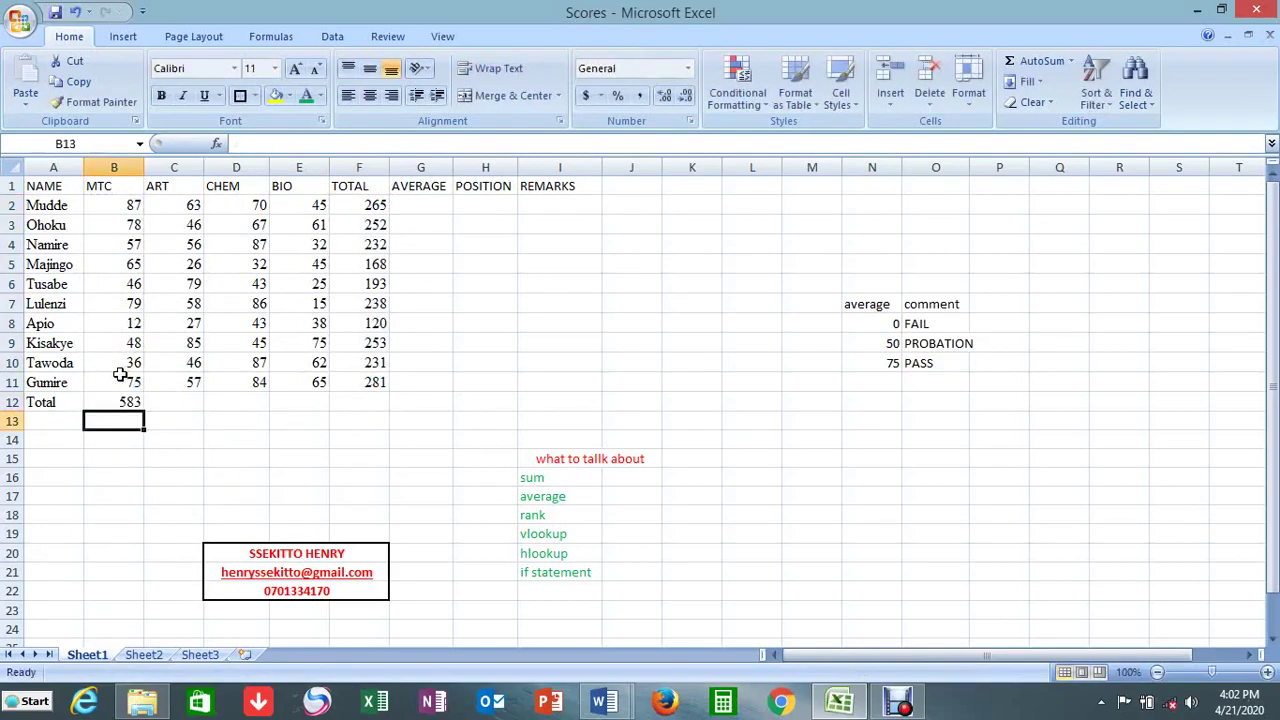
pyautogui.click(128, 400)
pyautogui.moveTo(143, 409); pyautogui.dragTo(340, 412)
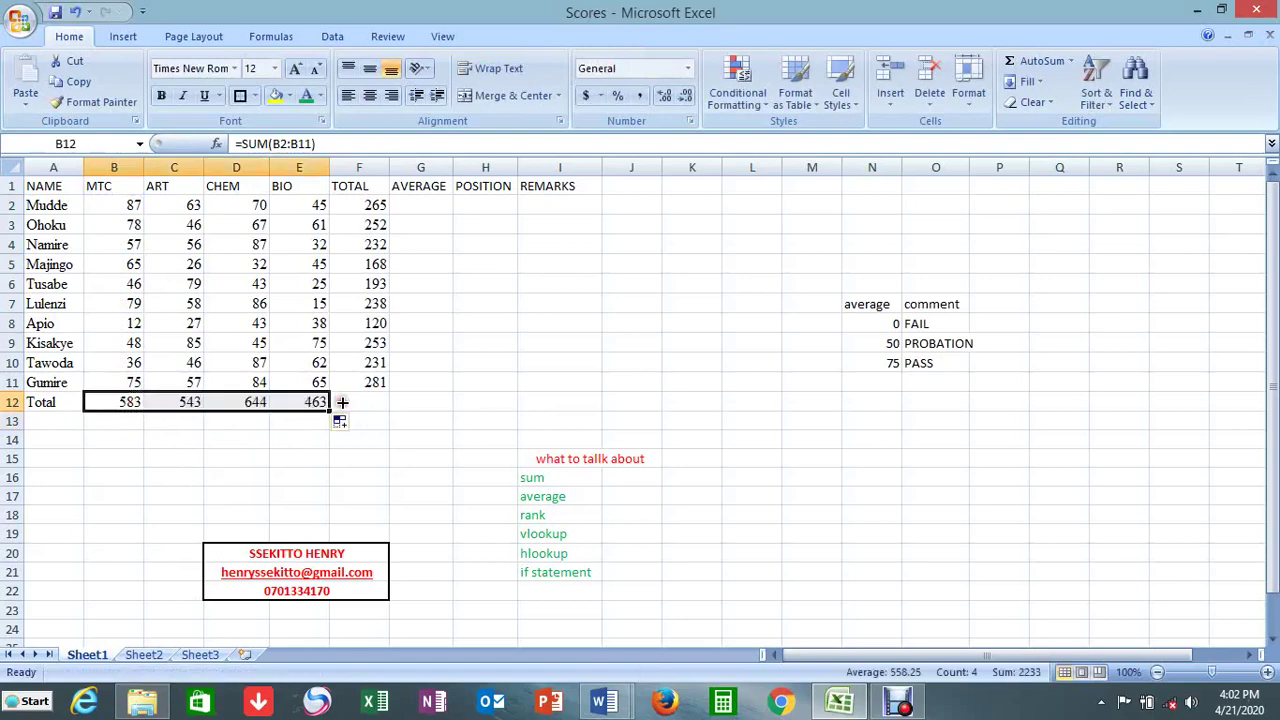
# - Average the four subject marks in G2 with AVERAGE over B2:E2 and fill the formula down to G11
pyautogui.click(414, 204)
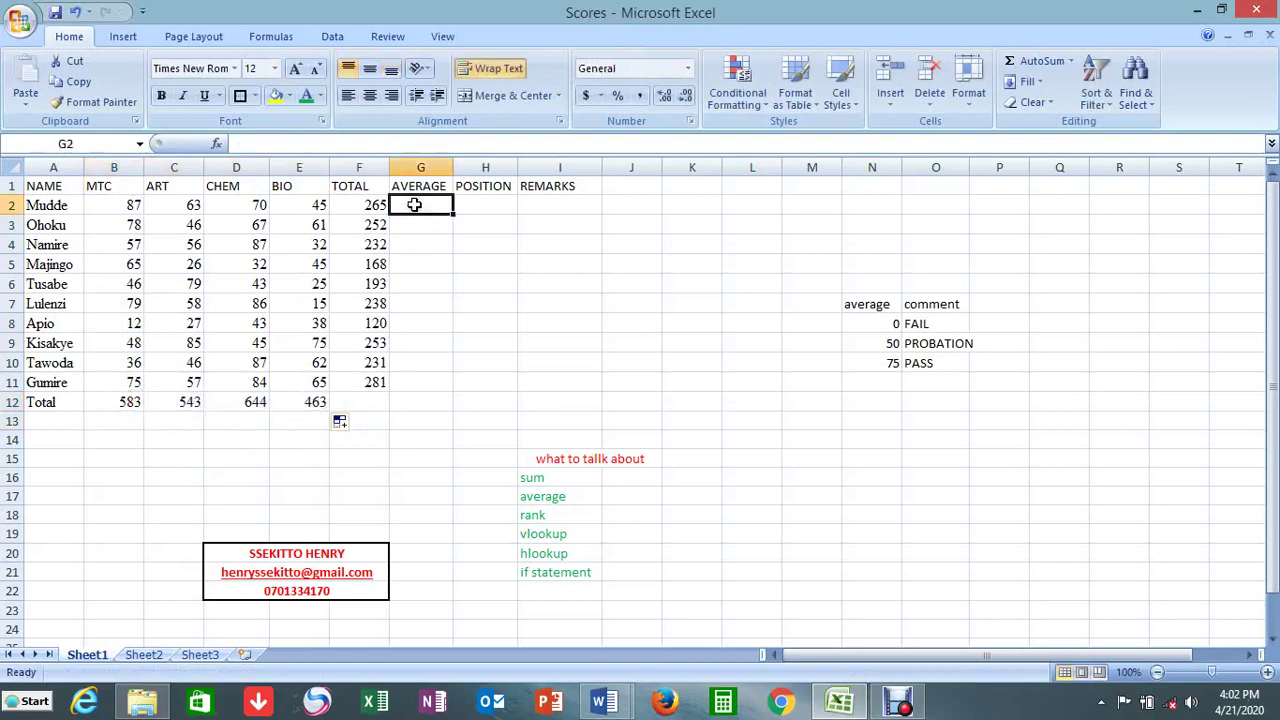
pyautogui.write('=a')
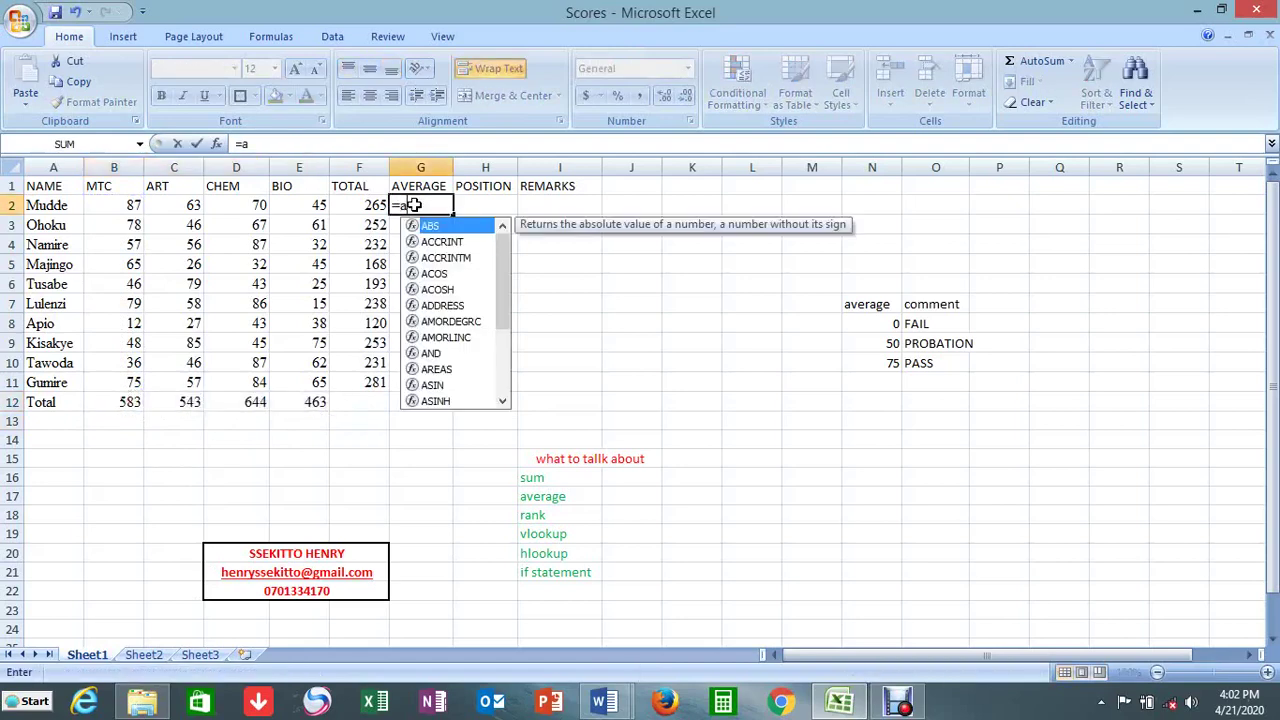
pyautogui.write('verage')
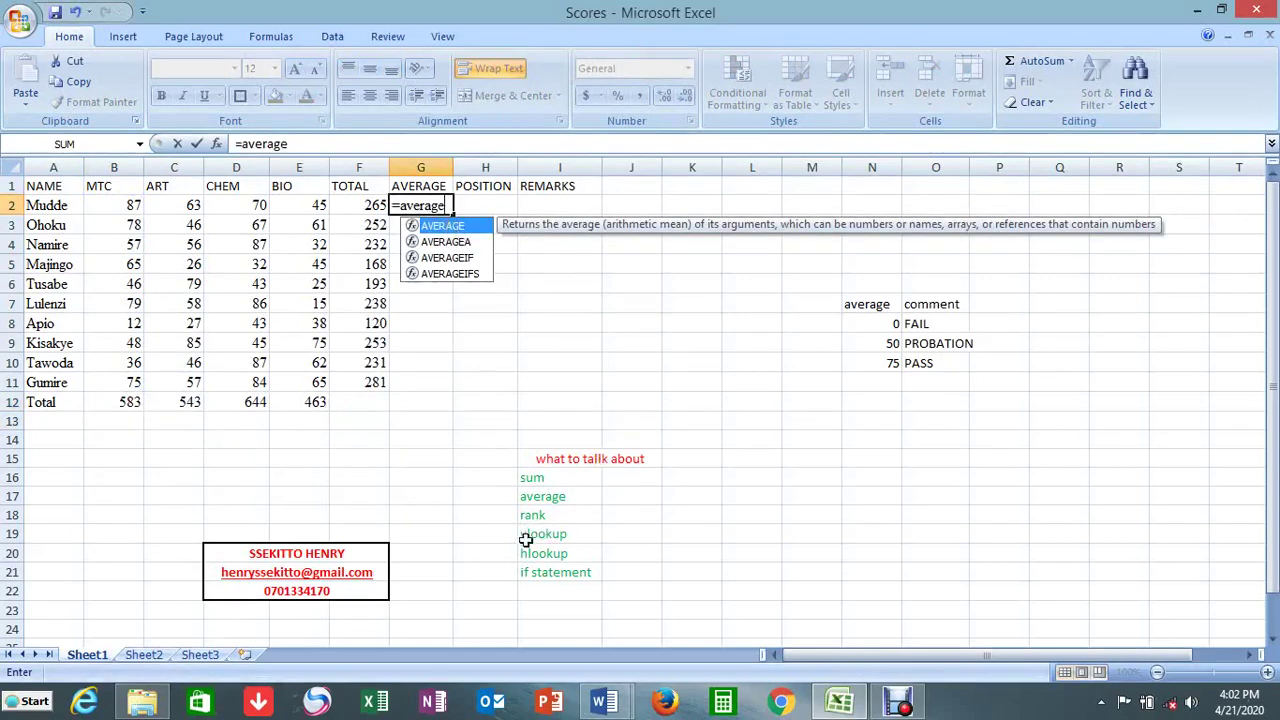
pyautogui.doubleClick(440, 226)
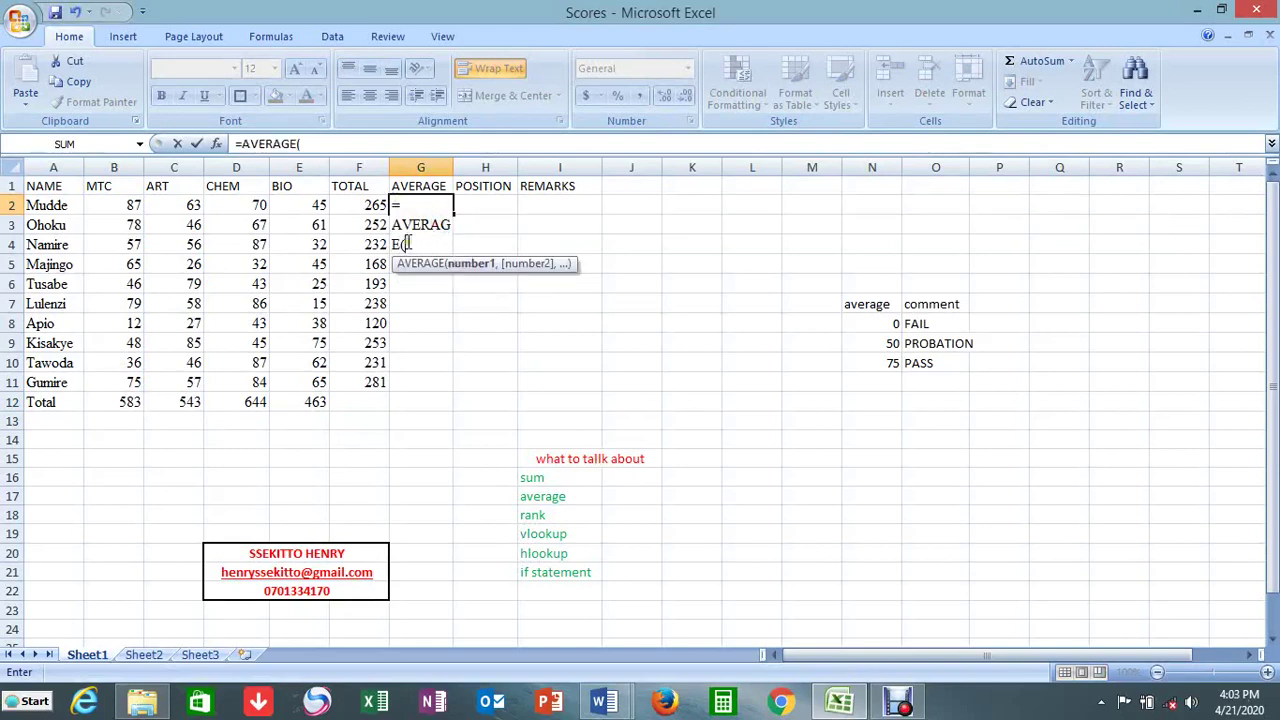
pyautogui.click(118, 204)
pyautogui.moveTo(118, 204); pyautogui.dragTo(283, 204)
pyautogui.press('Return')
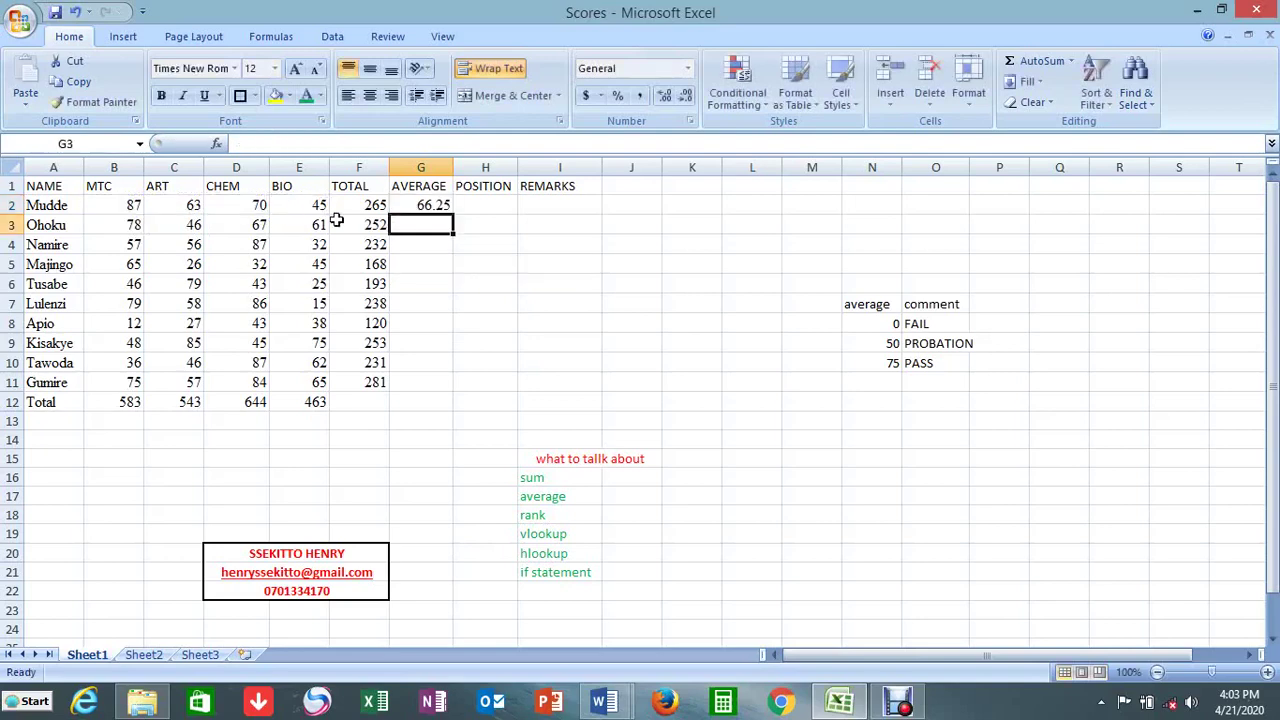
pyautogui.click(406, 205)
pyautogui.moveTo(452, 210); pyautogui.dragTo(433, 386)
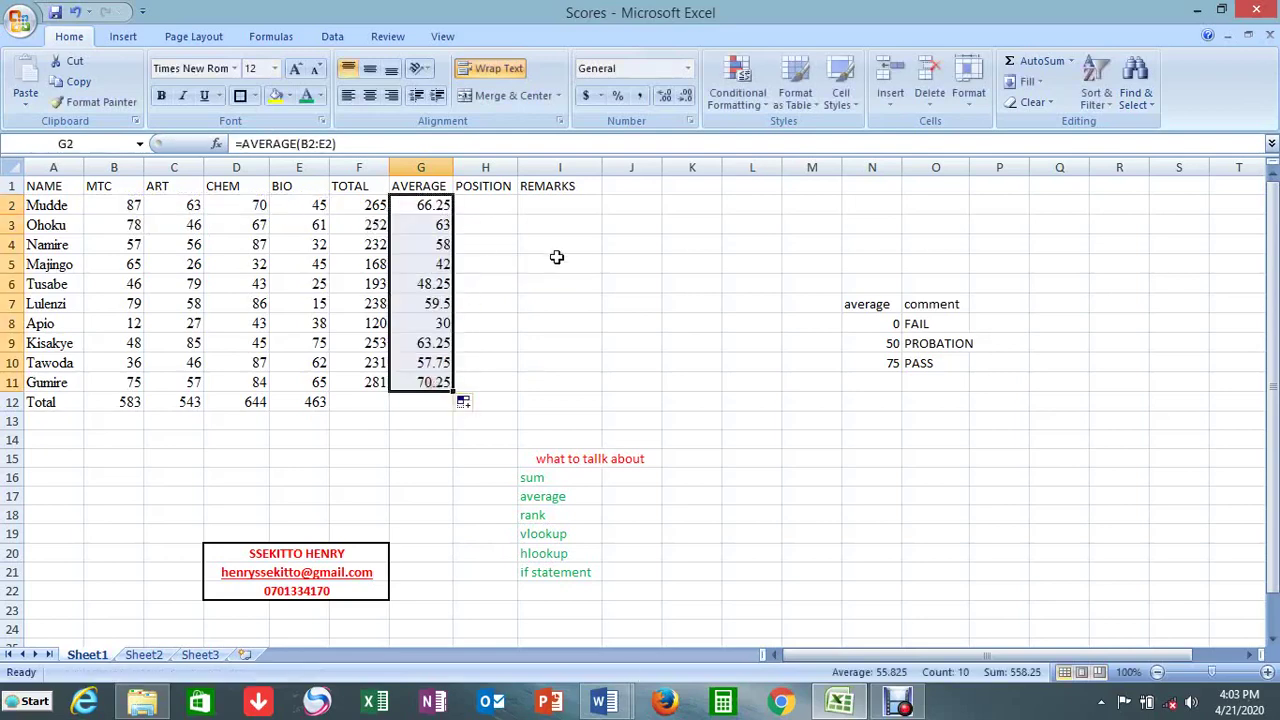
# - Start a RANK formula in H2 that compares the total in F2 with the absolute range $F$2:$F$11
pyautogui.click(488, 212)
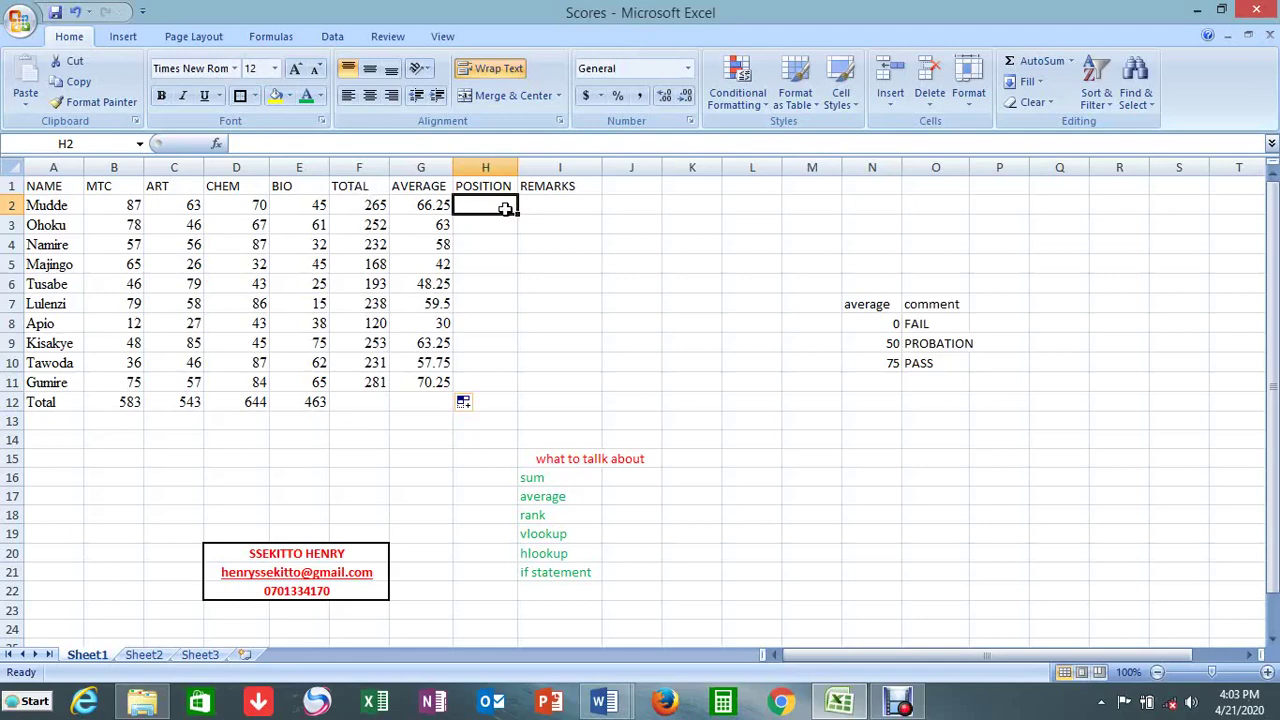
pyautogui.write('=')
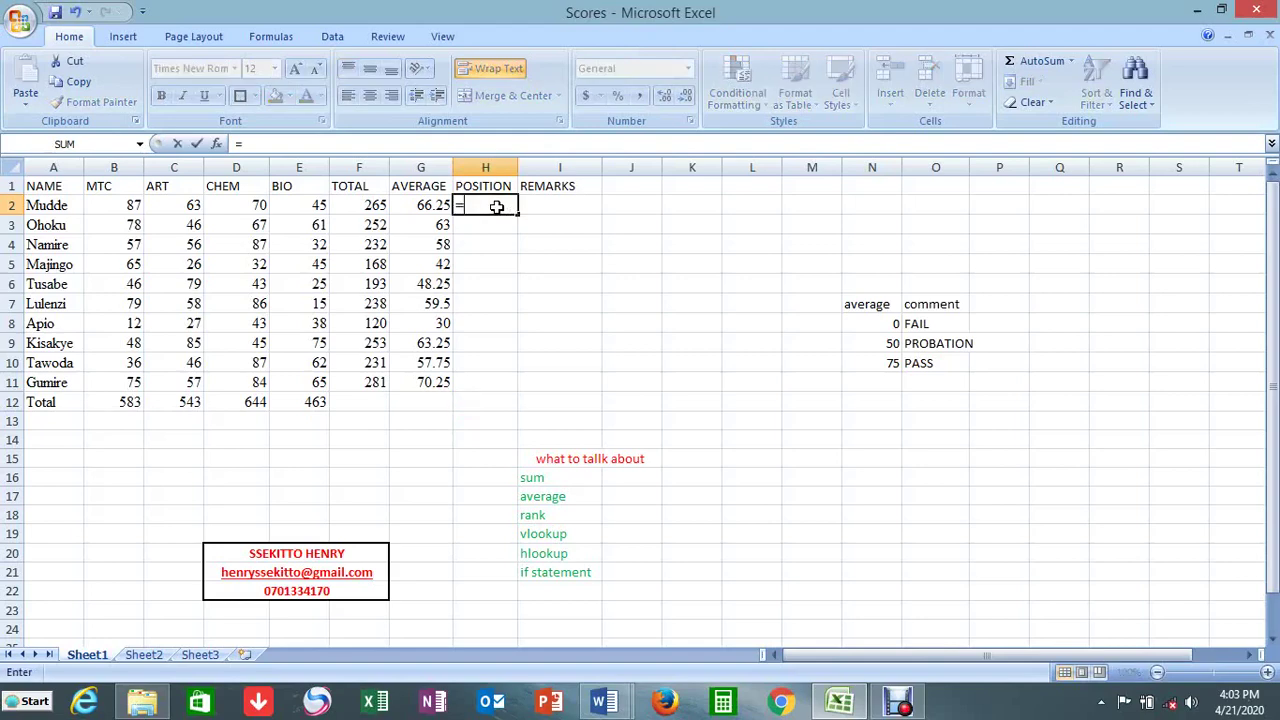
pyautogui.write('ra')
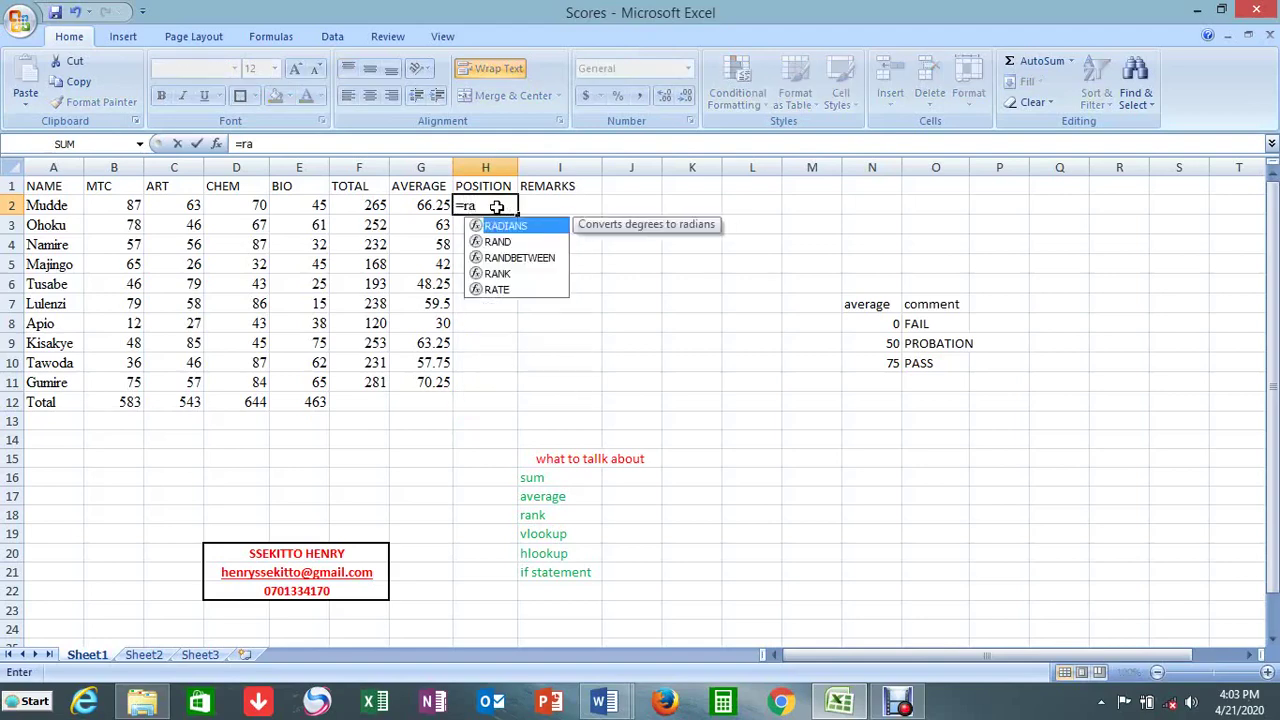
pyautogui.write('nk')
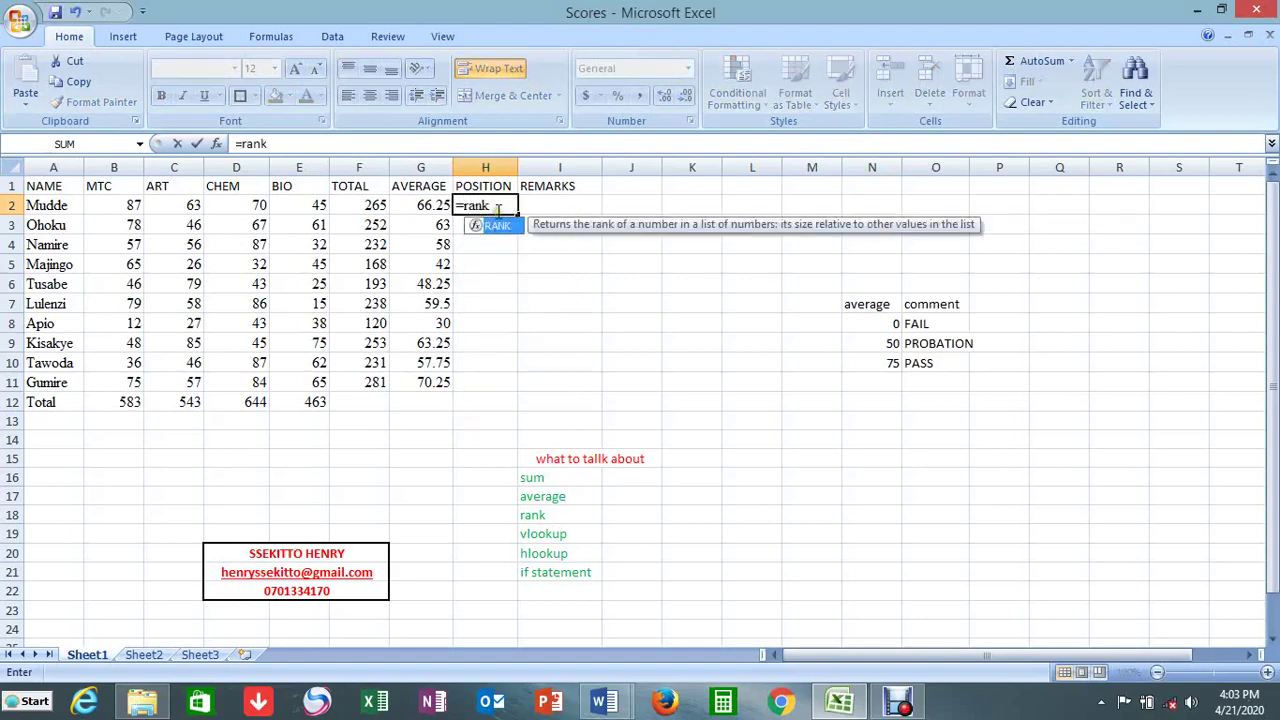
pyautogui.doubleClick(497, 228)
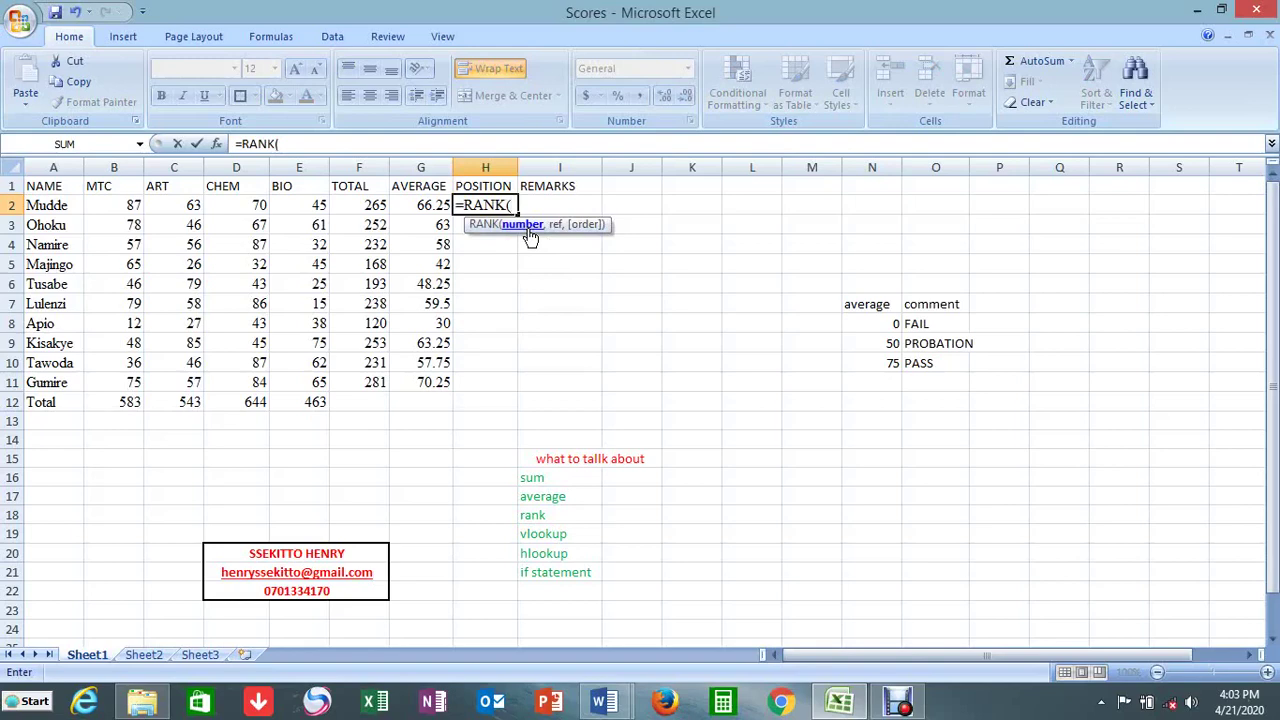
pyautogui.click(357, 205)
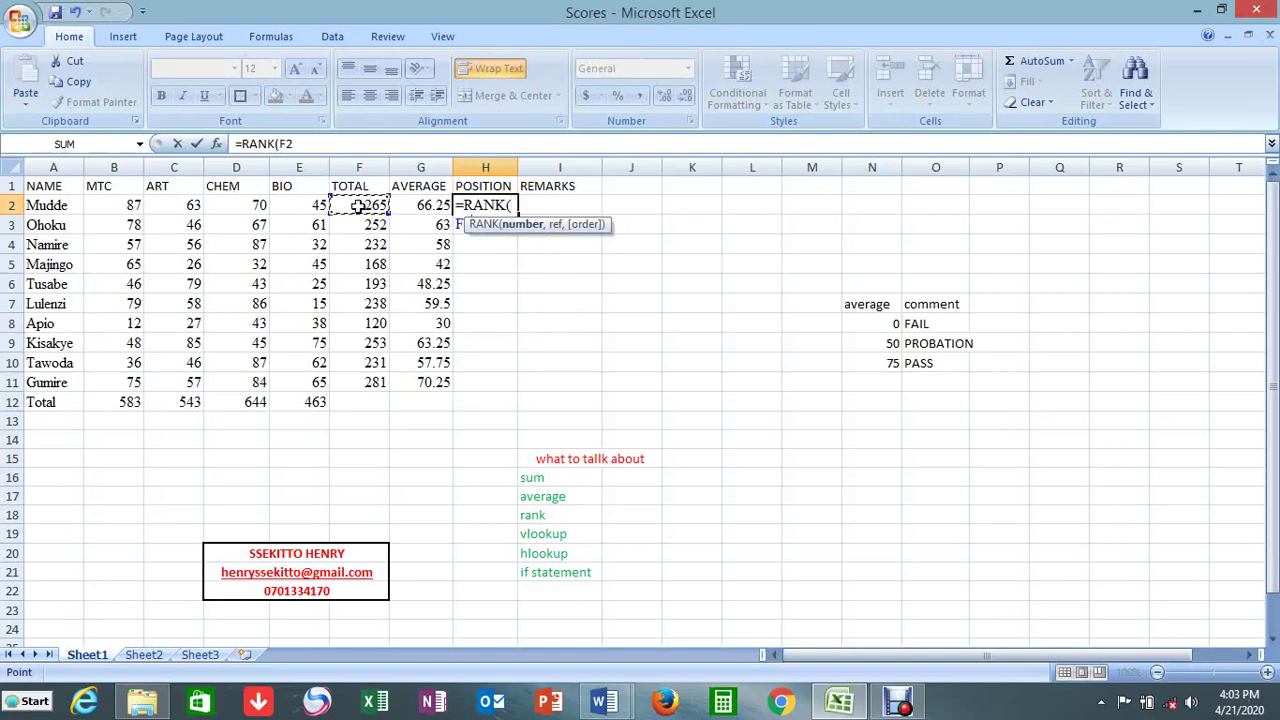
pyautogui.write(',')
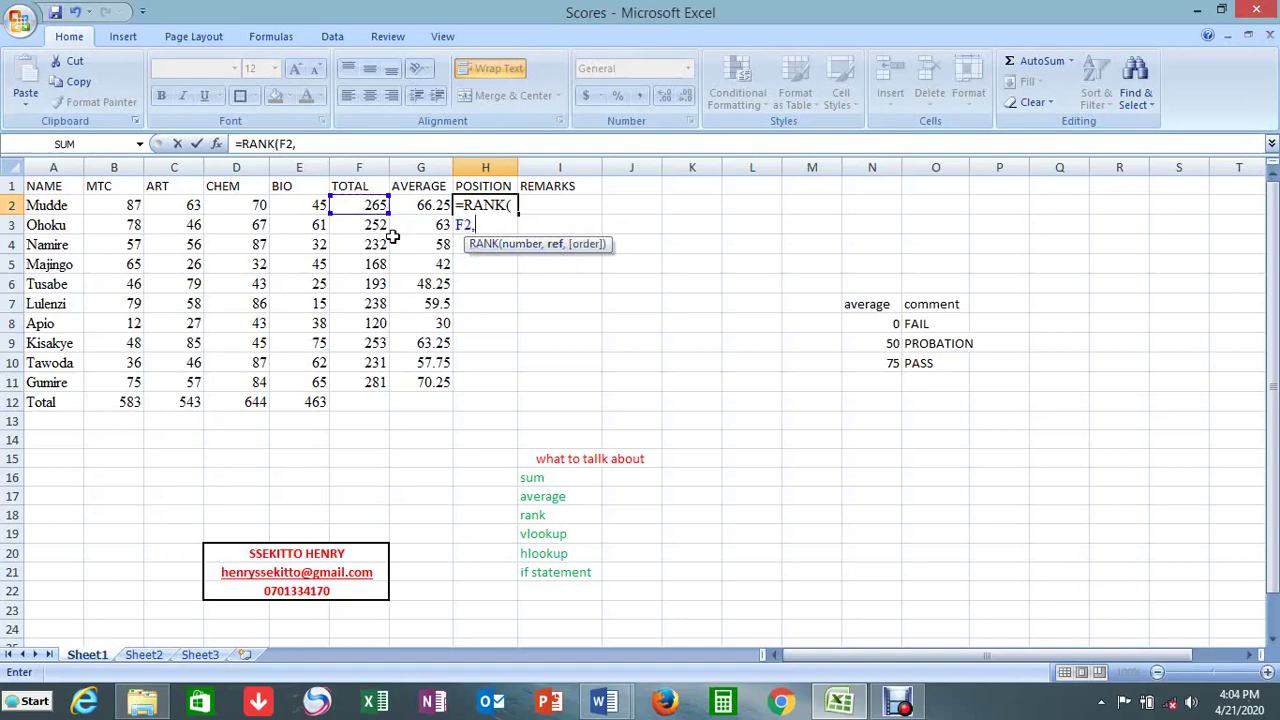
pyautogui.moveTo(358, 205); pyautogui.dragTo(362, 378)
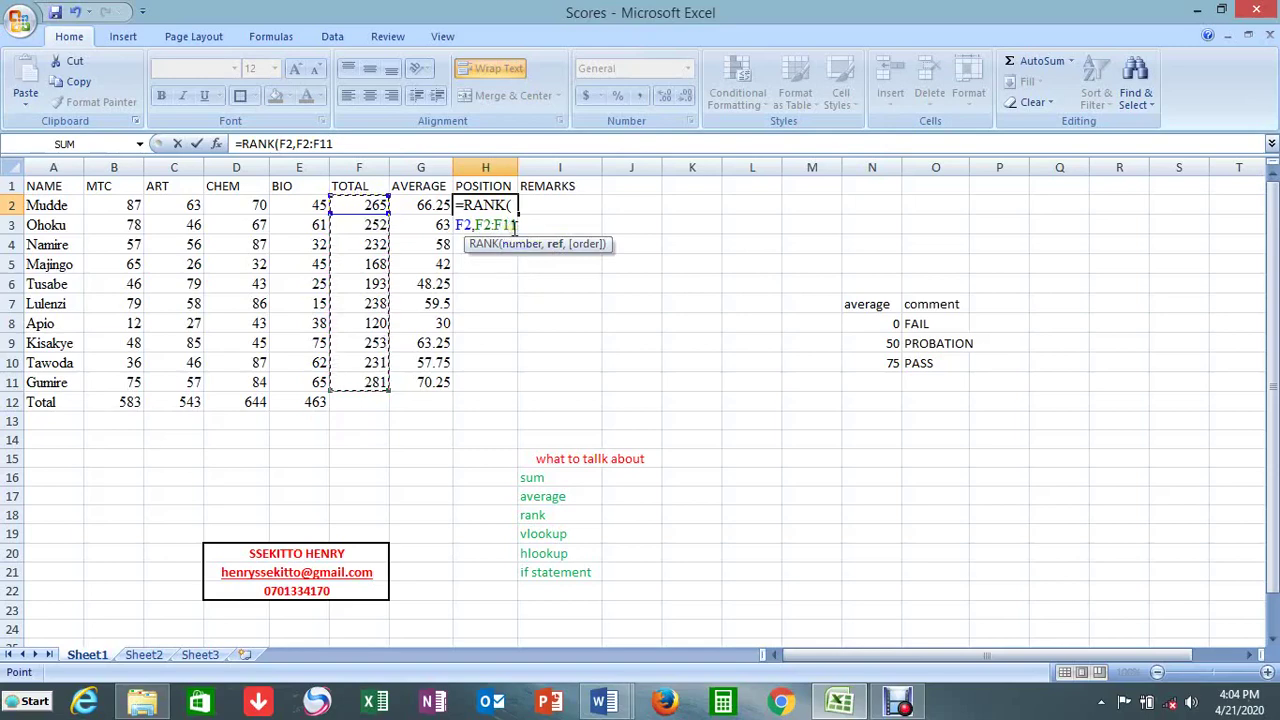
pyautogui.moveTo(516, 226); pyautogui.dragTo(490, 246)
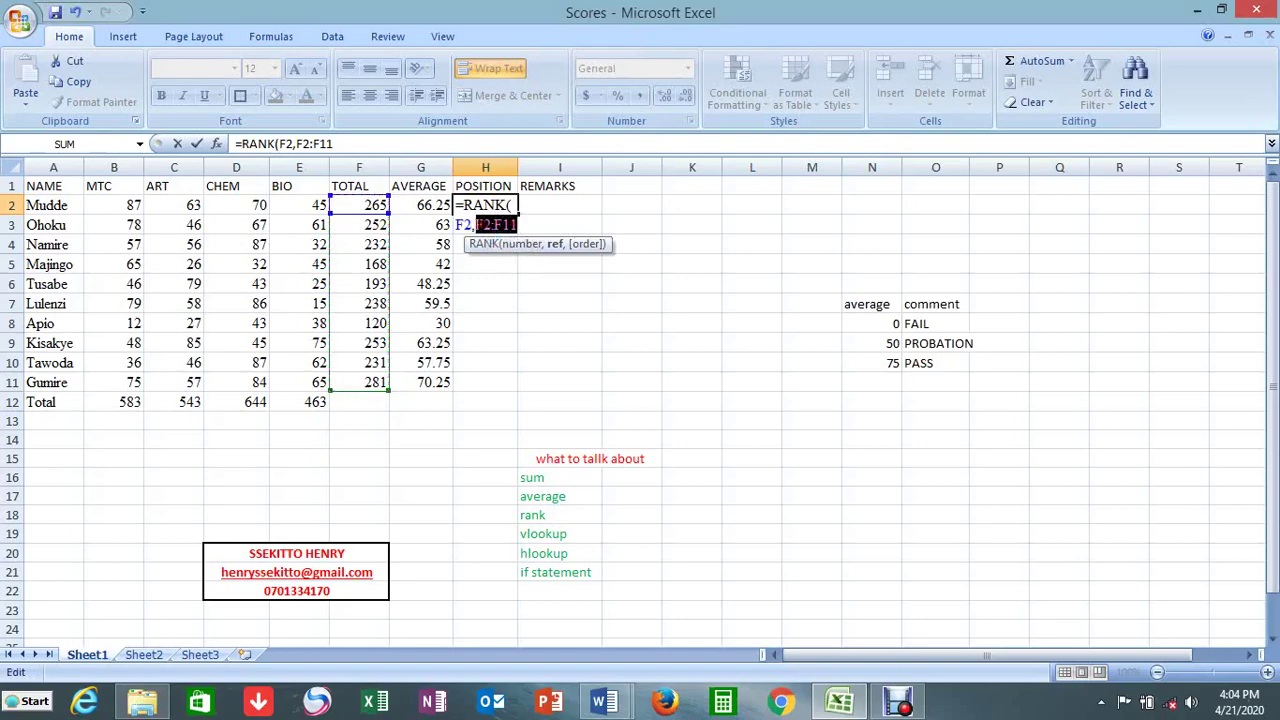
pyautogui.press('F4')
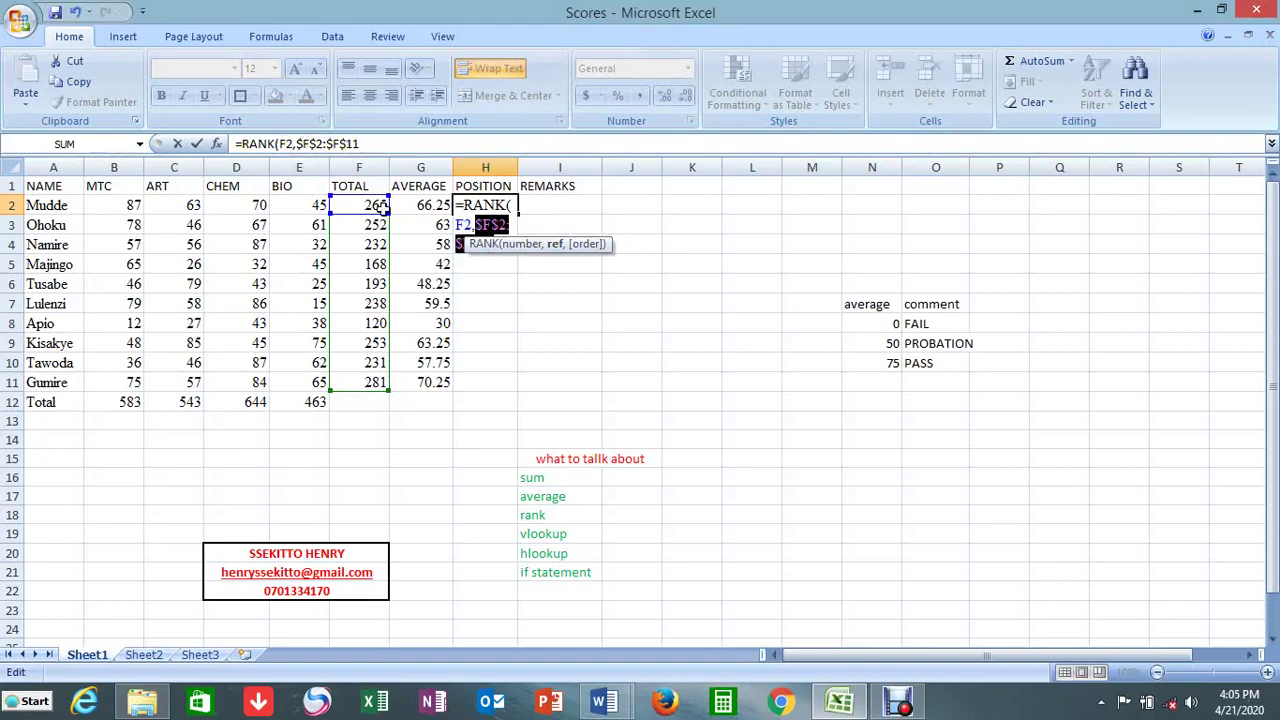
# - Complete the RANK formula in H2 with ascending order (1) and fill it down to H11
pyautogui.write(',,')
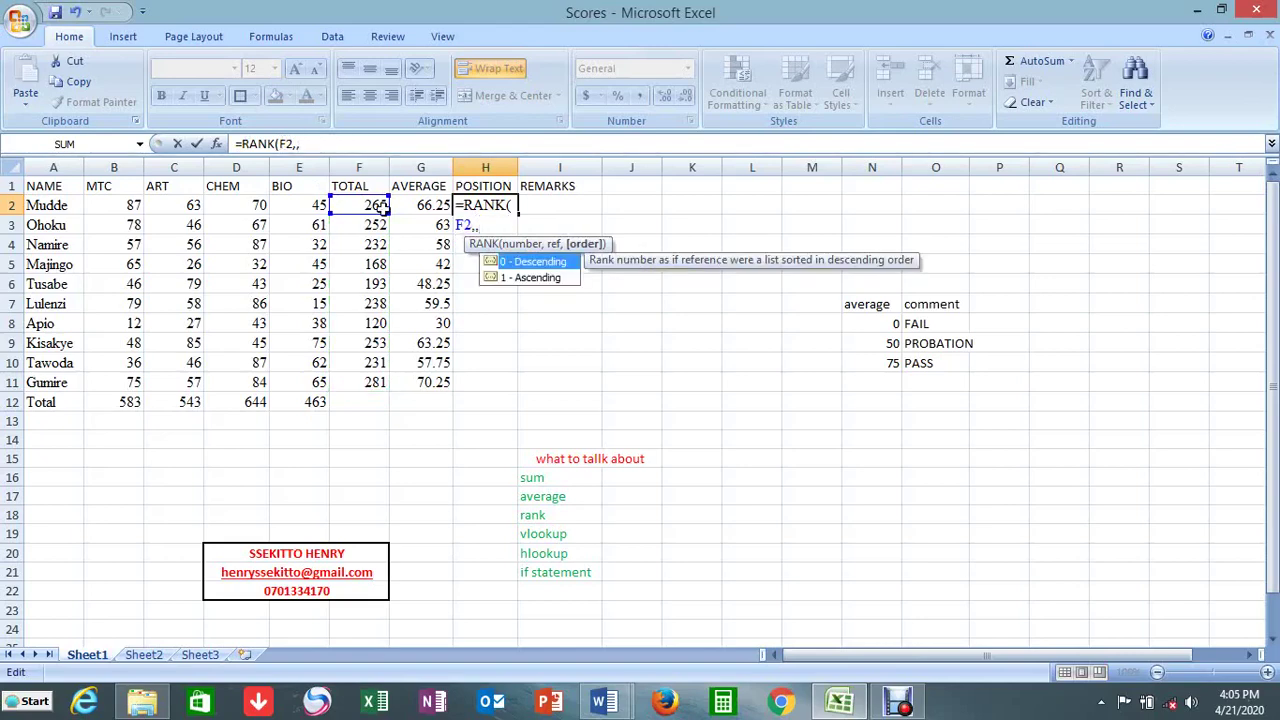
pyautogui.hotkey('ctrl', 'z')
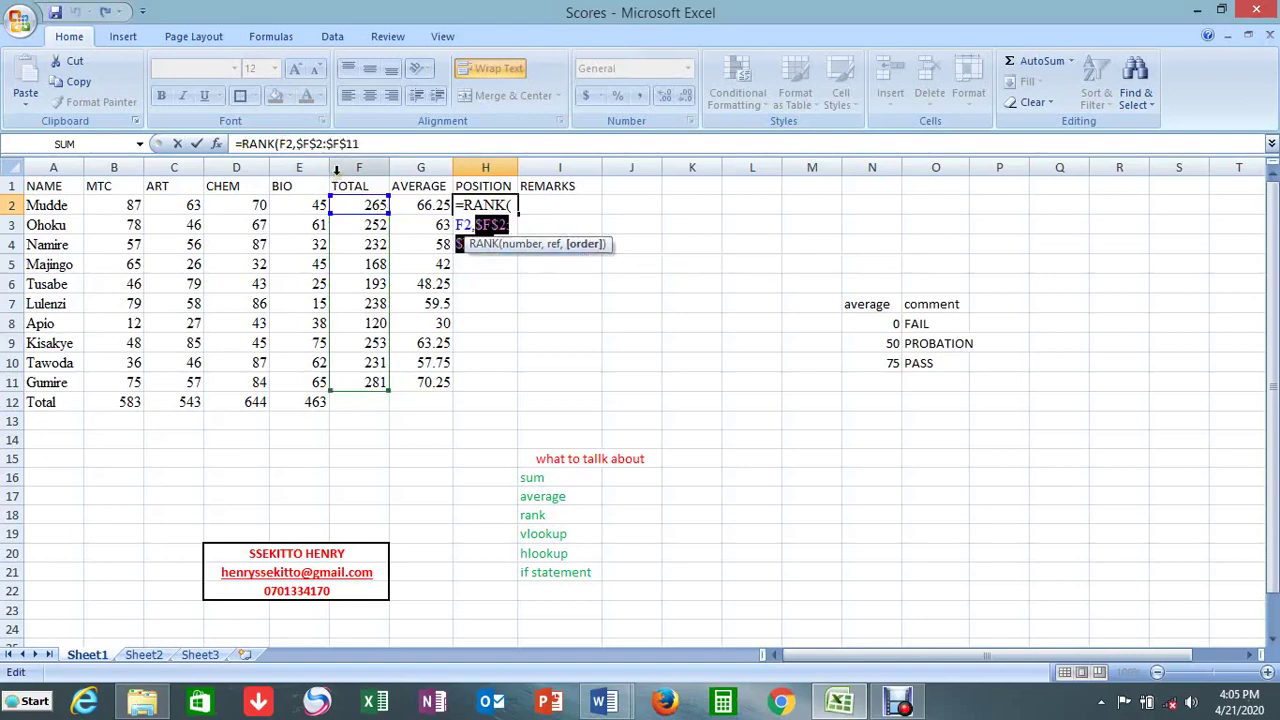
pyautogui.click(362, 143)
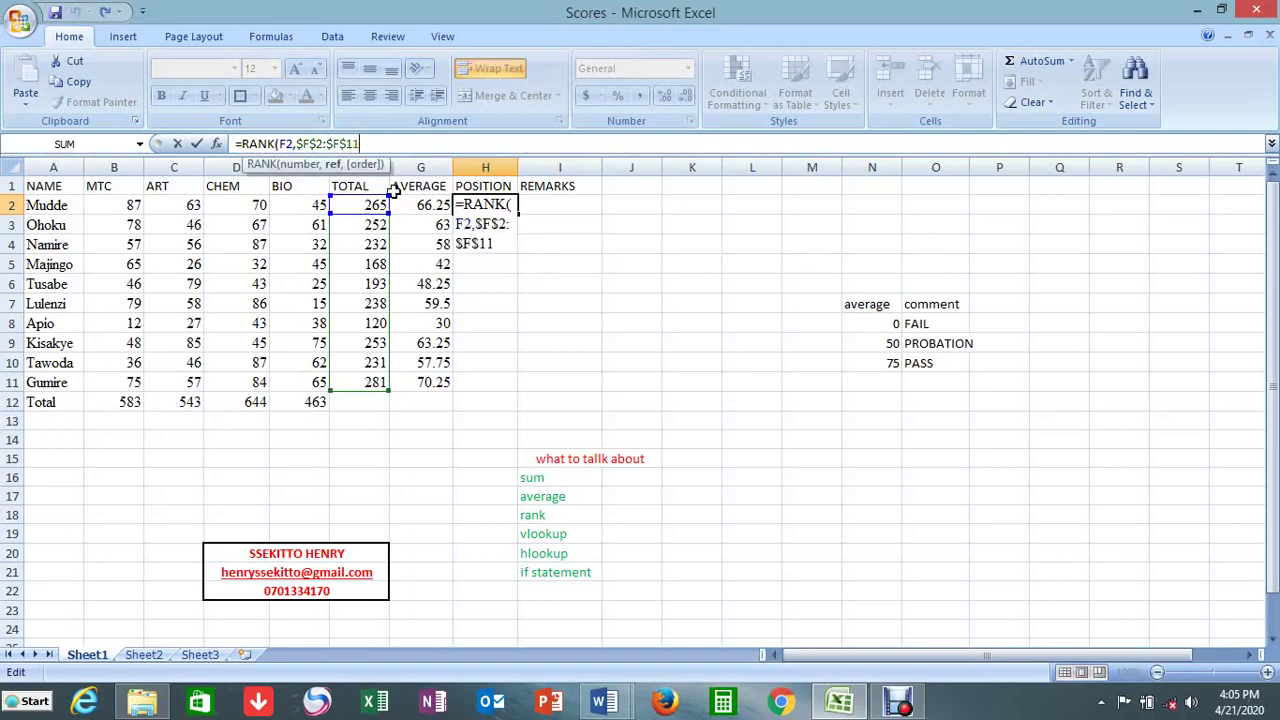
pyautogui.write(',')
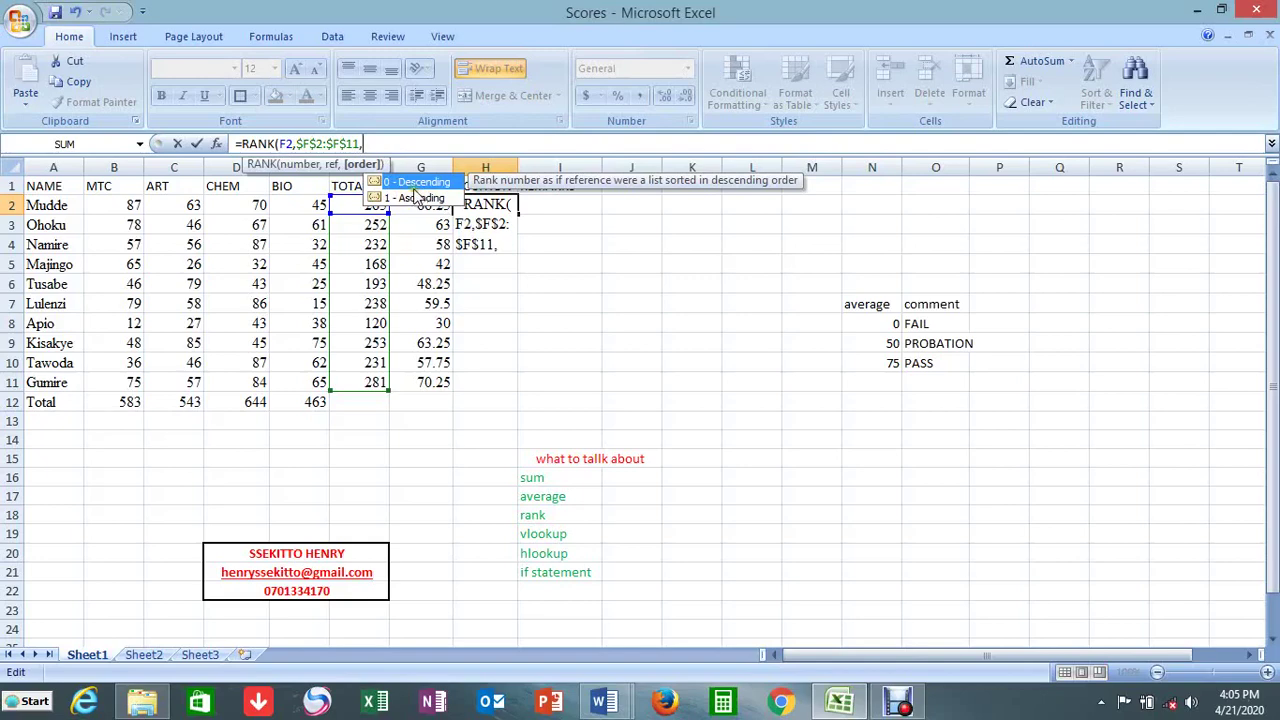
pyautogui.click(410, 197)
pyautogui.click(407, 197)
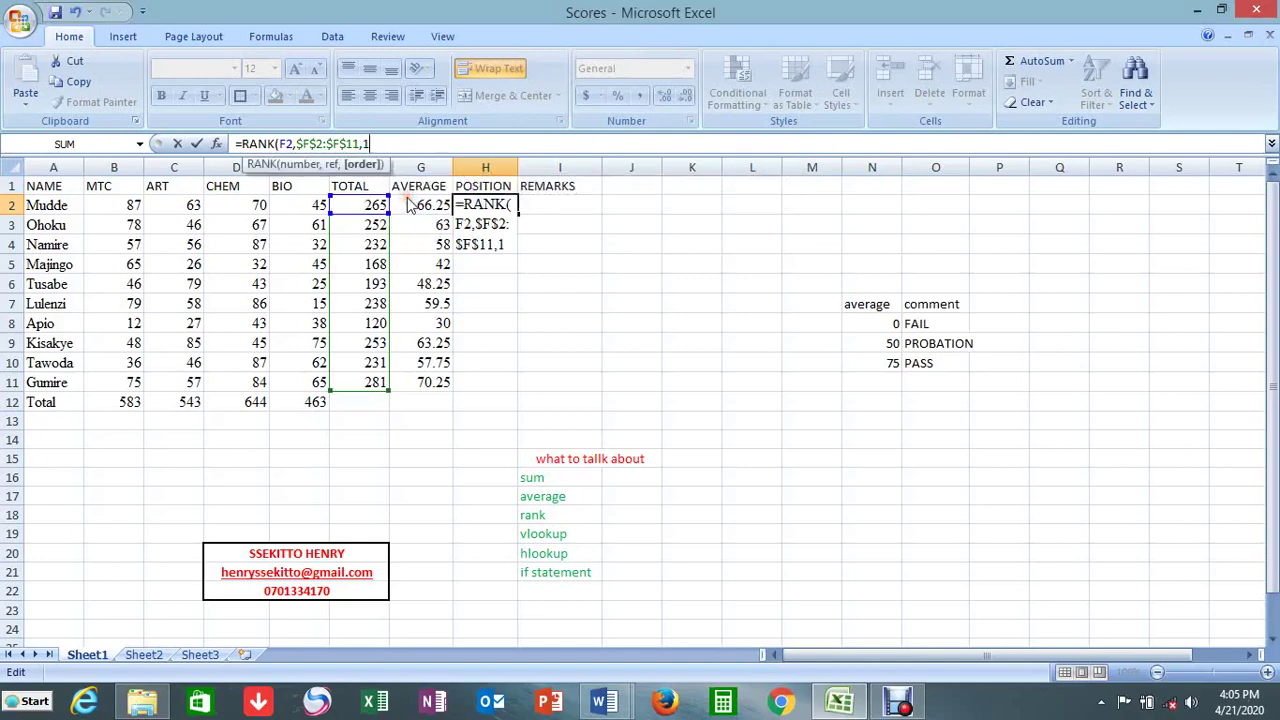
pyautogui.press('Return')
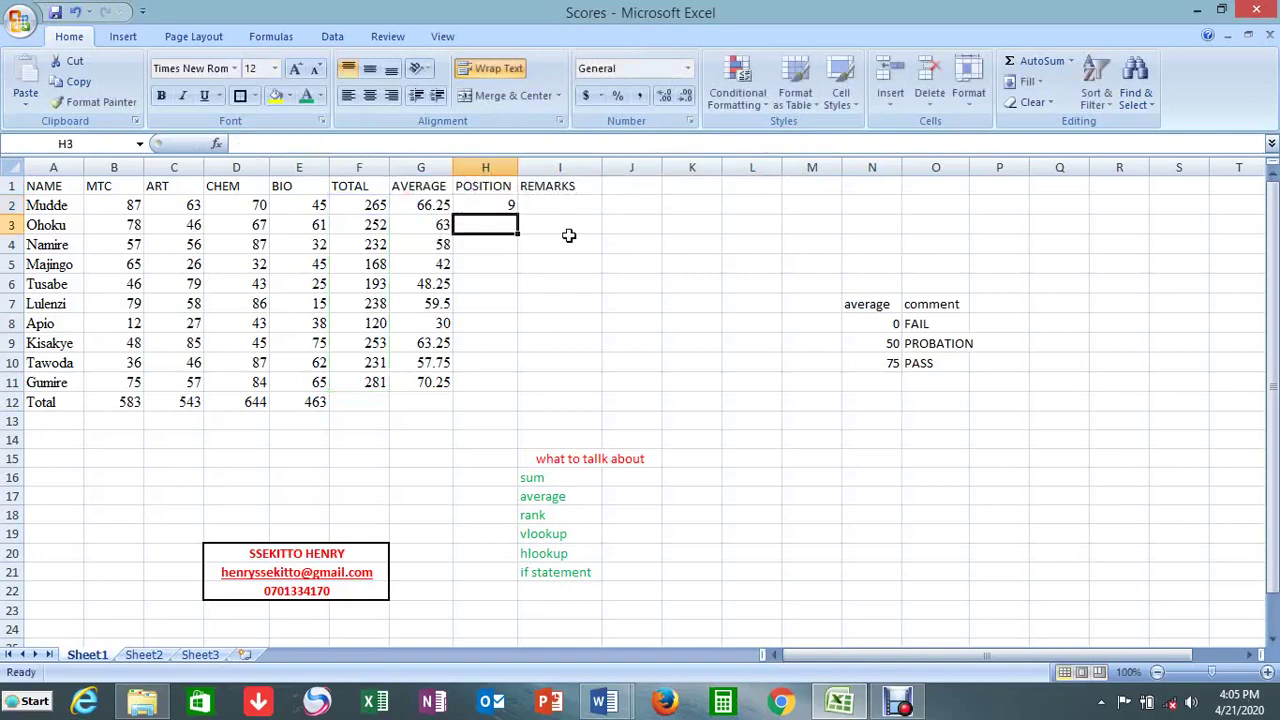
pyautogui.click(503, 206)
pyautogui.moveTo(517, 213); pyautogui.dragTo(510, 383)
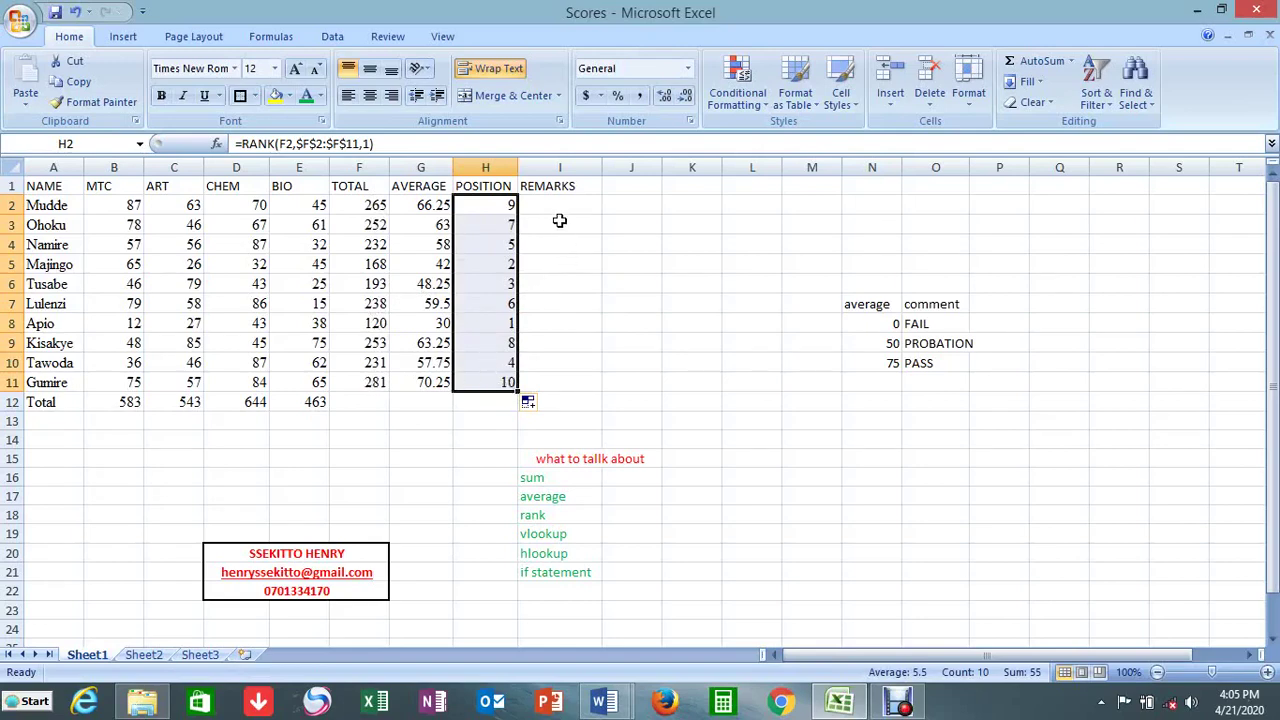
# - Enter the average ranges 0-49, 50-74 and 75-100 as reference text in Q7, R7 and S7
pyautogui.click(553, 206)
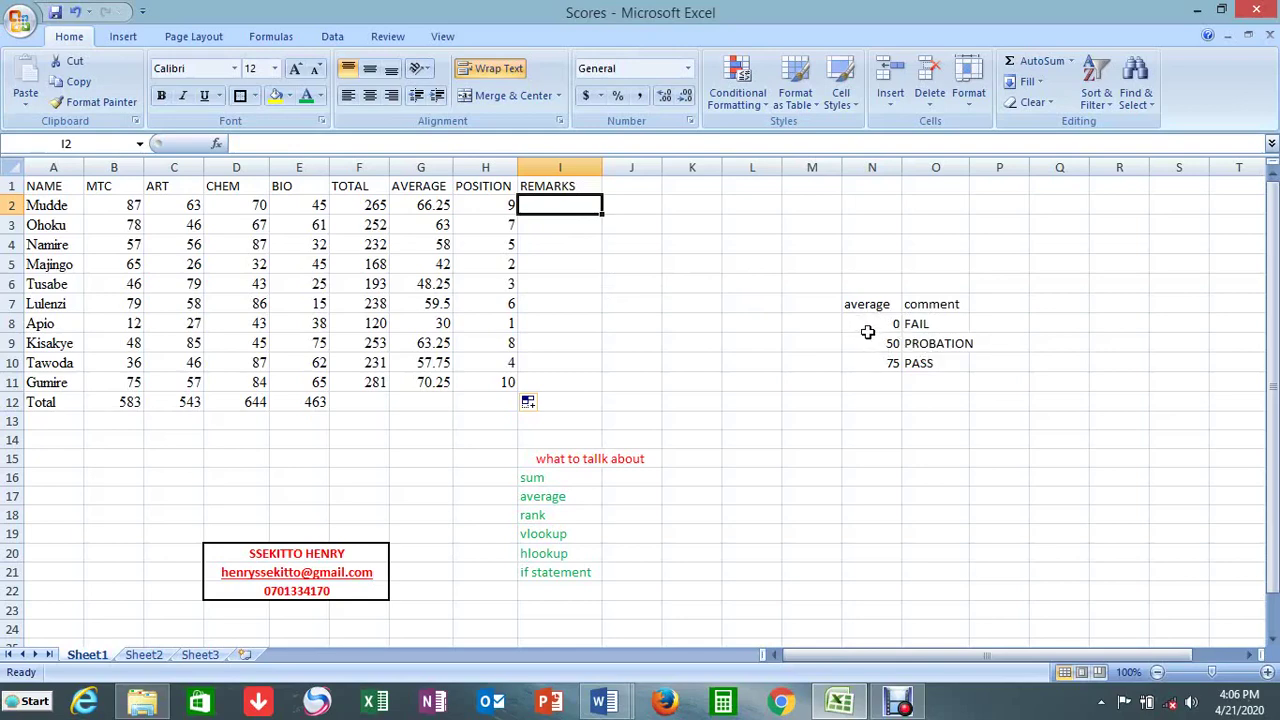
pyautogui.click(1053, 305)
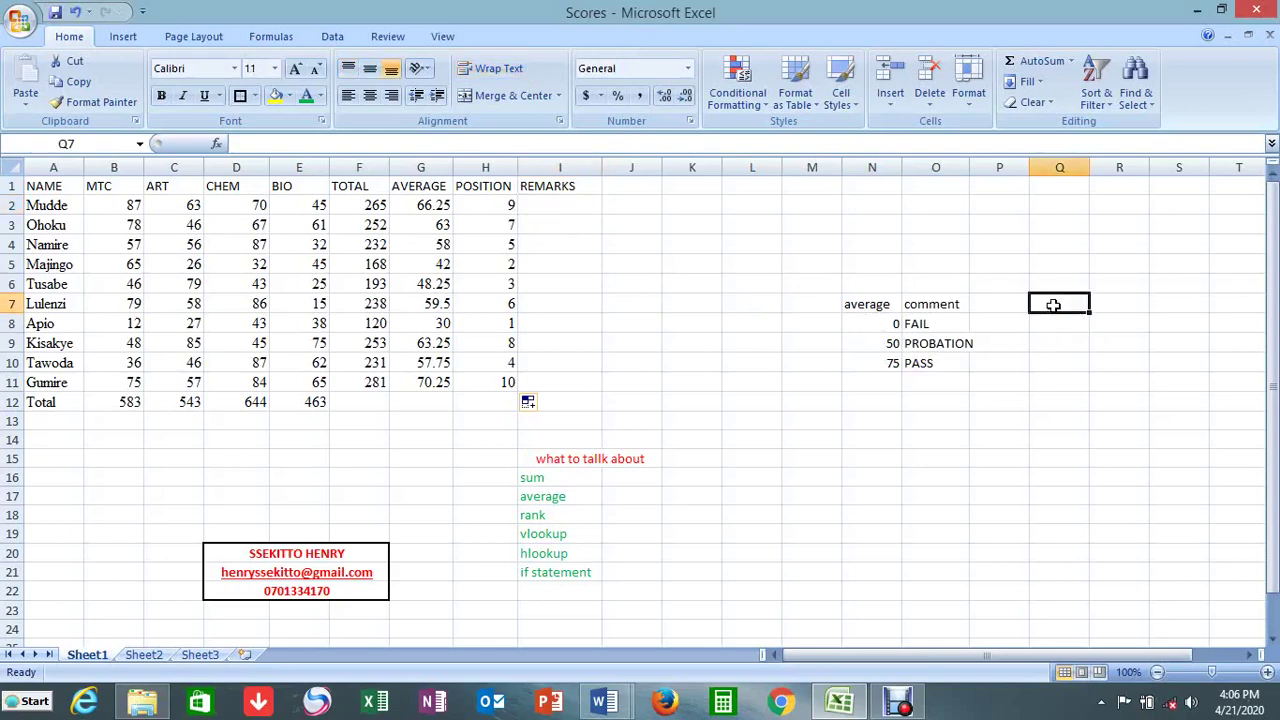
pyautogui.write('0-49')
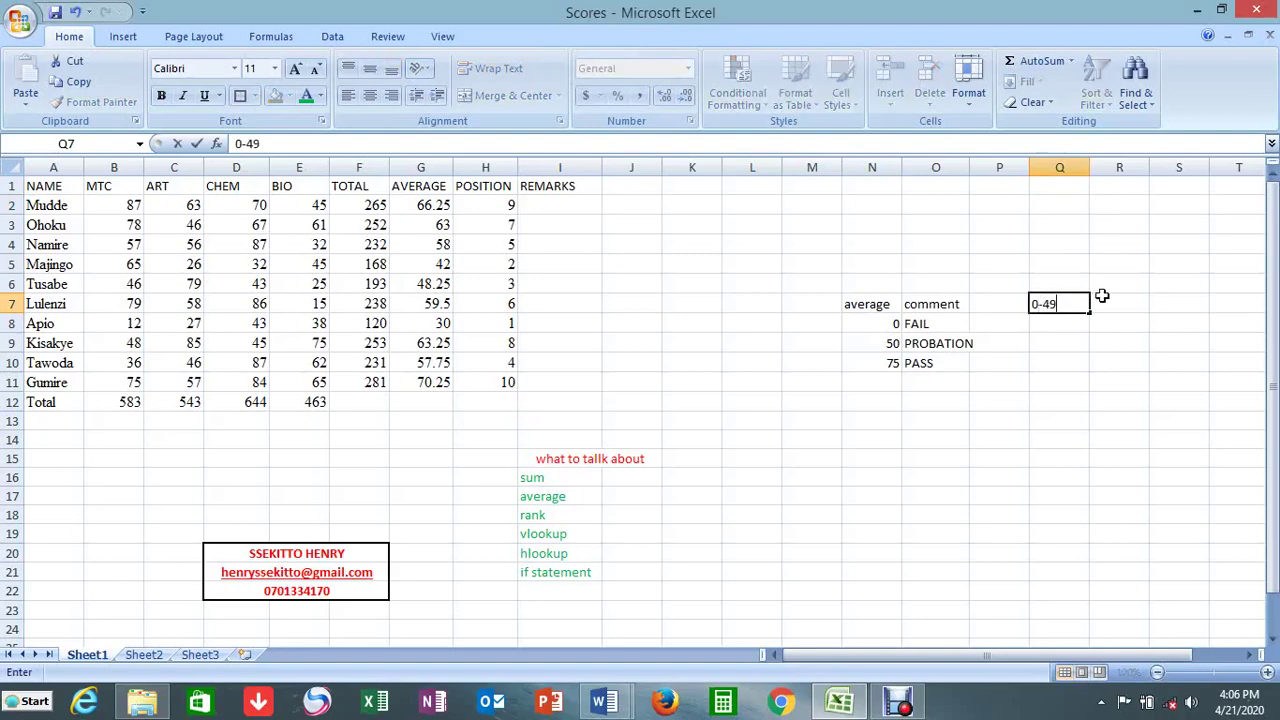
pyautogui.click(1103, 306)
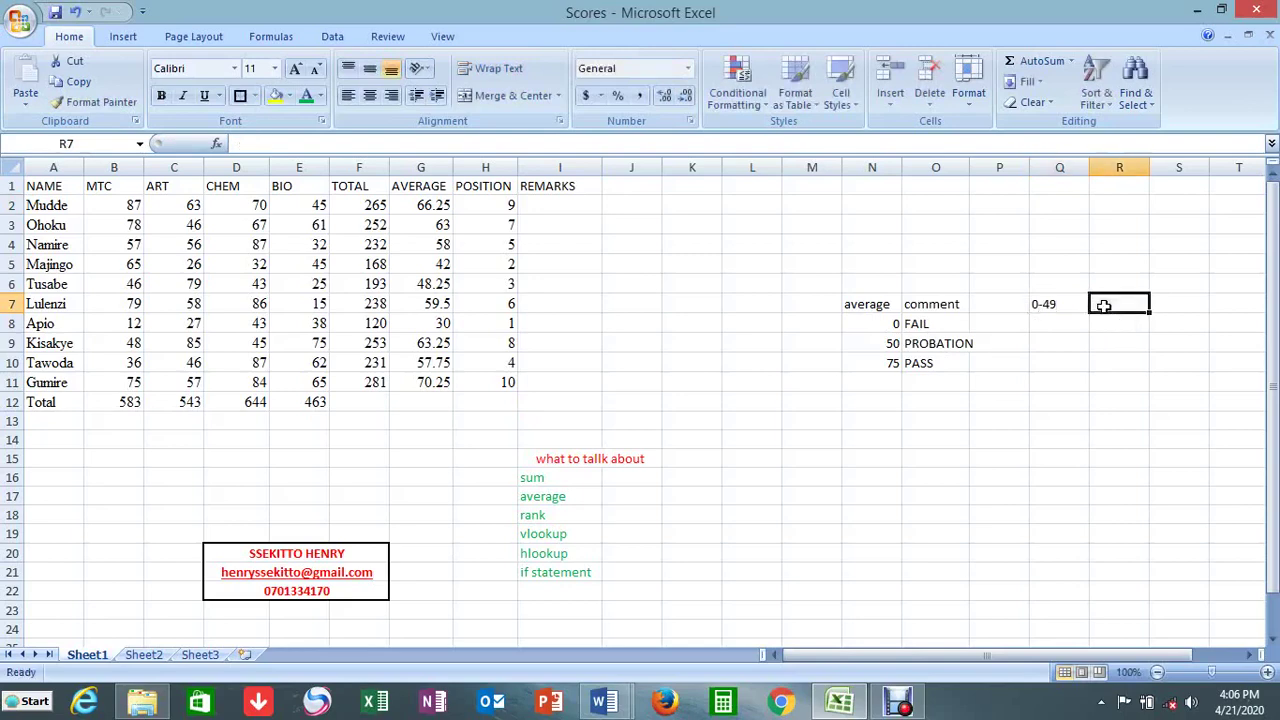
pyautogui.write('50')
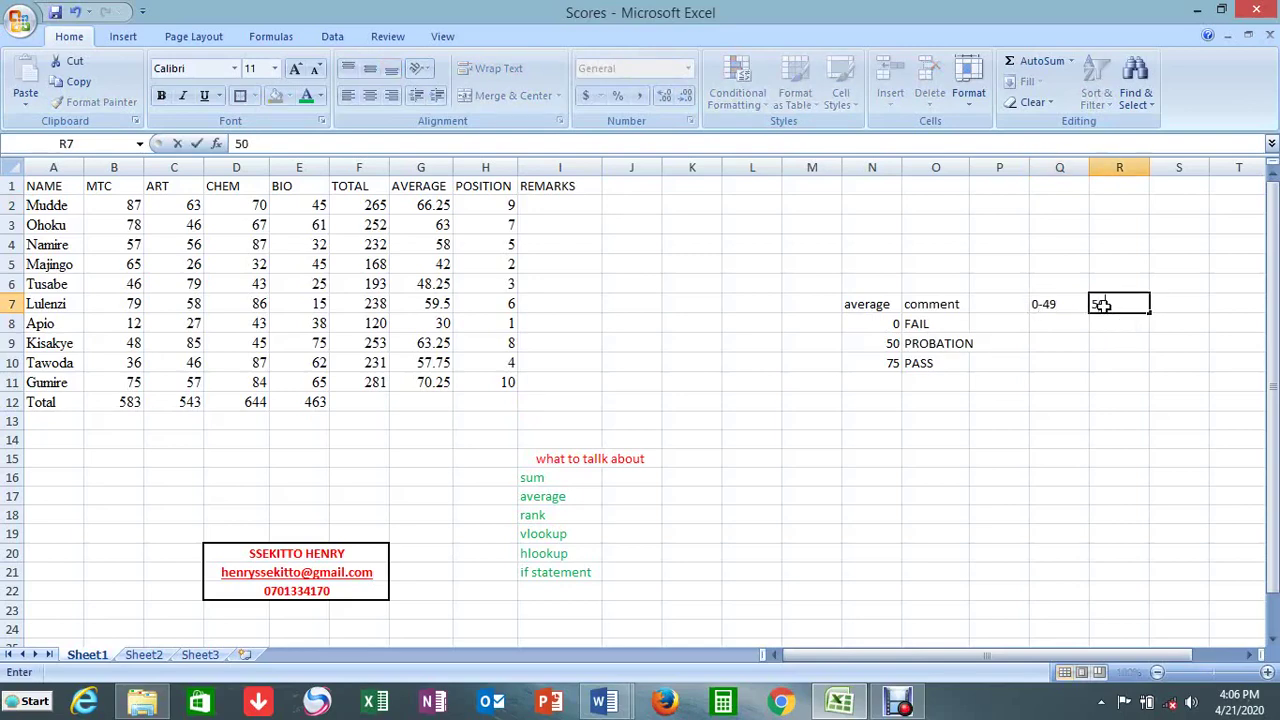
pyautogui.write('-74')
pyautogui.click(1165, 304)
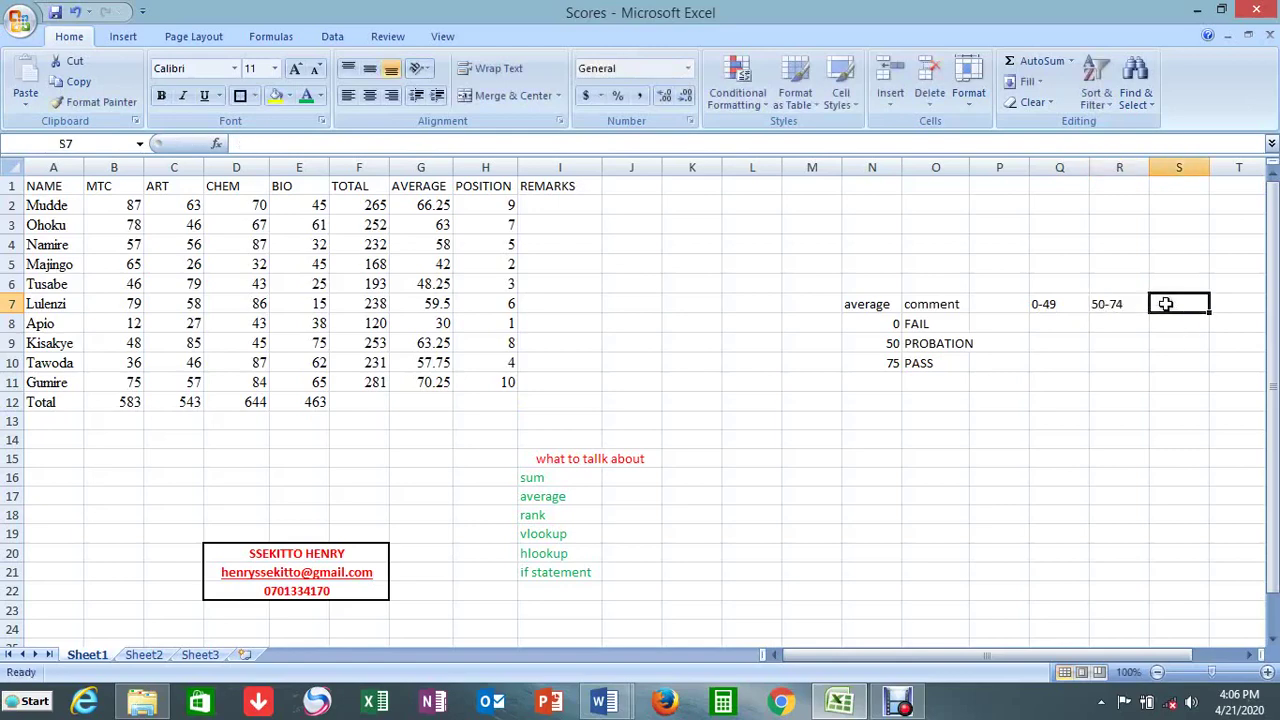
pyautogui.write('75-')
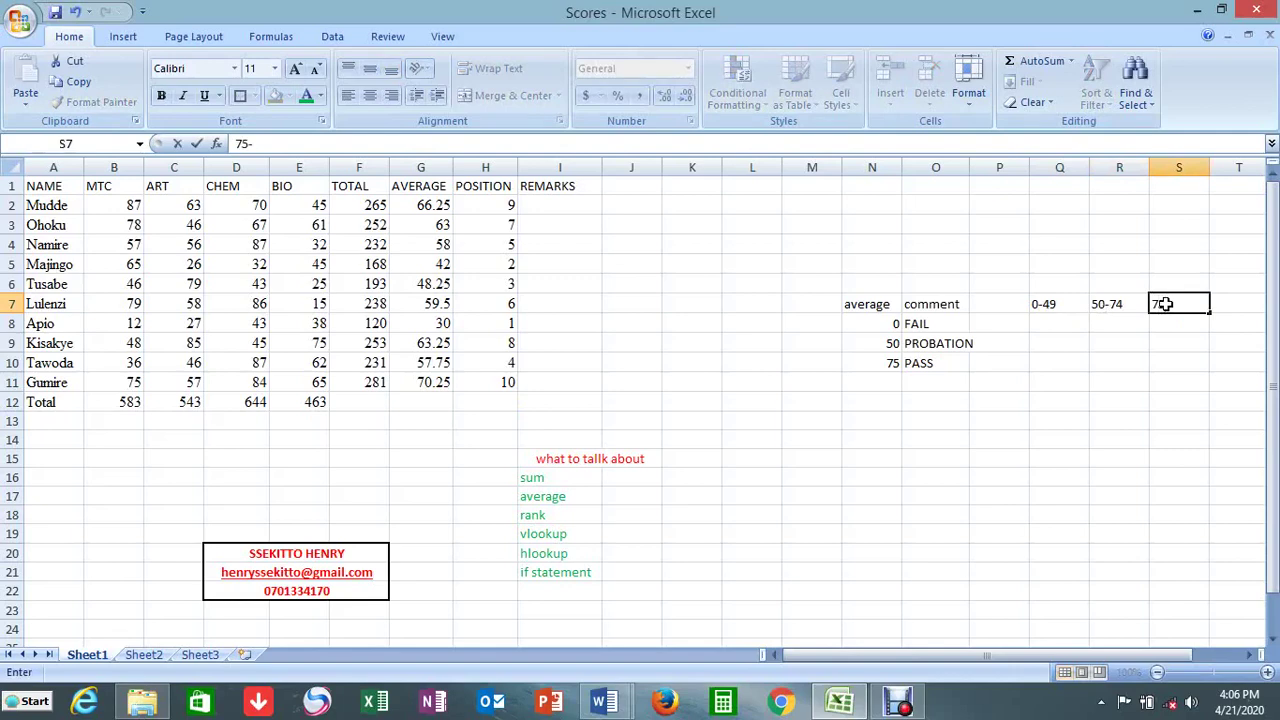
pyautogui.write('100')
pyautogui.click(866, 323)
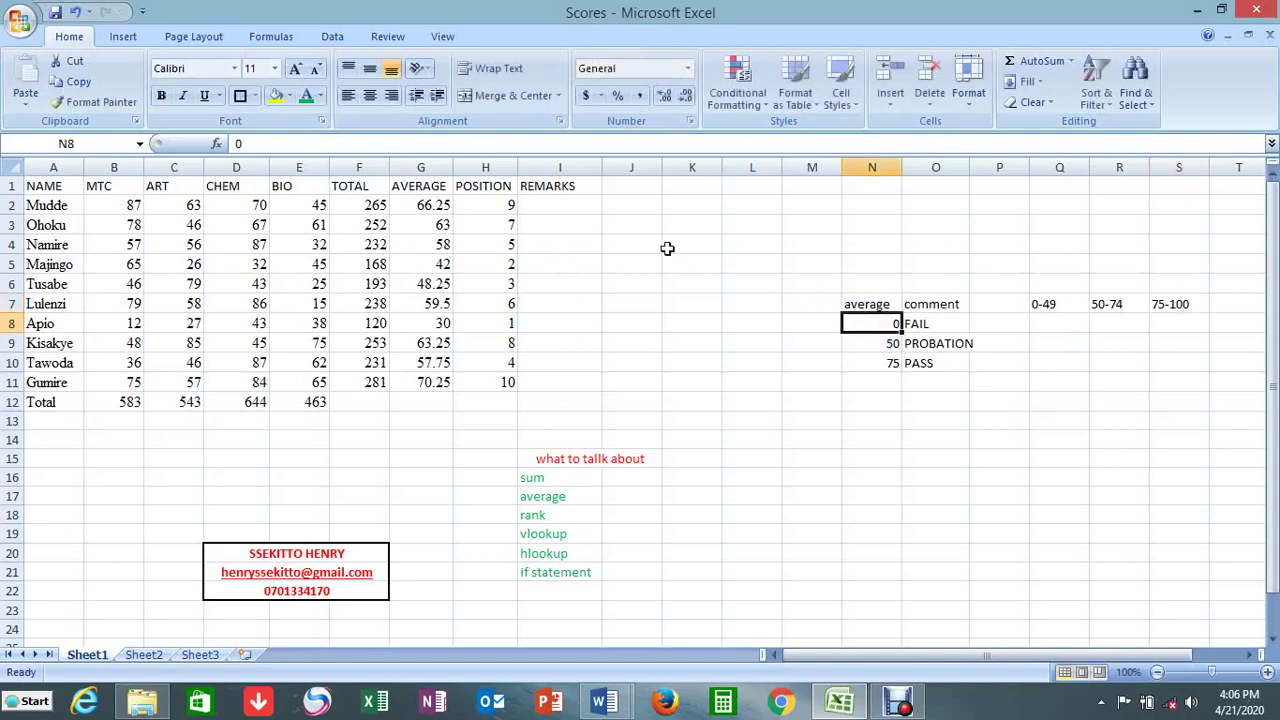
# - Apply all borders to the average and comment table in N7:O10 and autofit the width of column O
pyautogui.moveTo(883, 302); pyautogui.dragTo(935, 364)
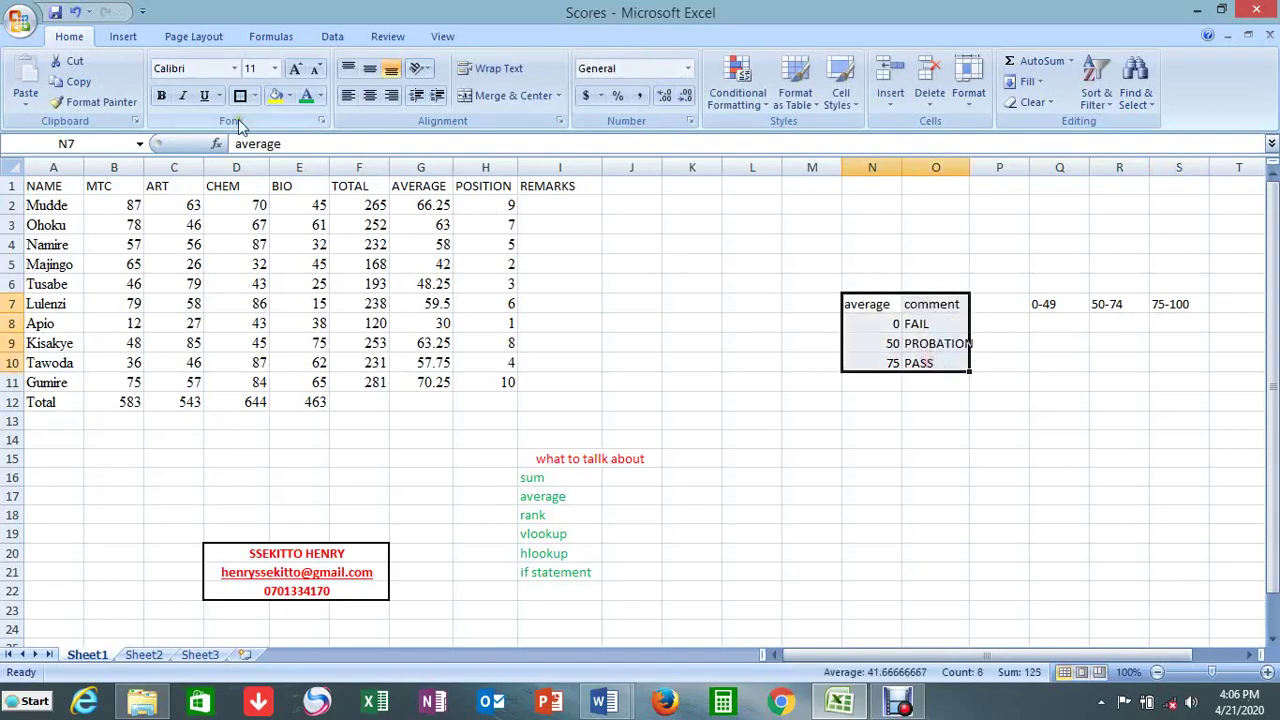
pyautogui.click(255, 96)
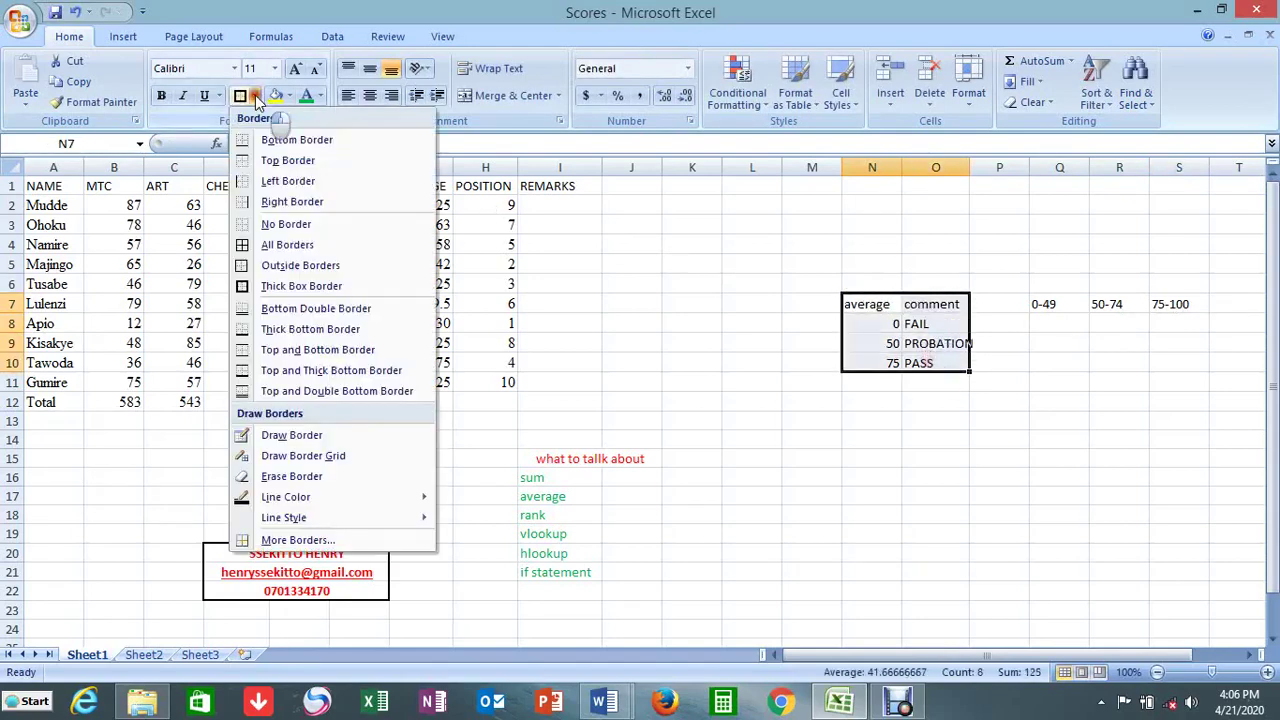
pyautogui.click(268, 245)
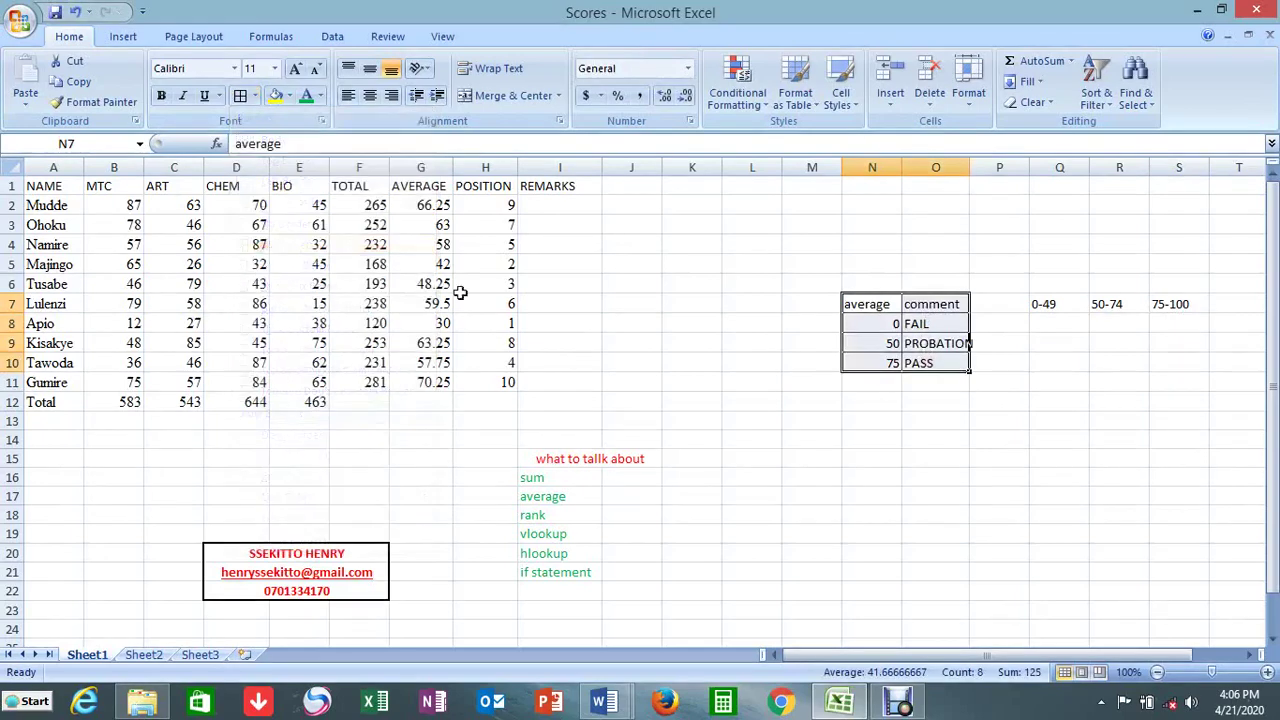
pyautogui.doubleClick(970, 167)
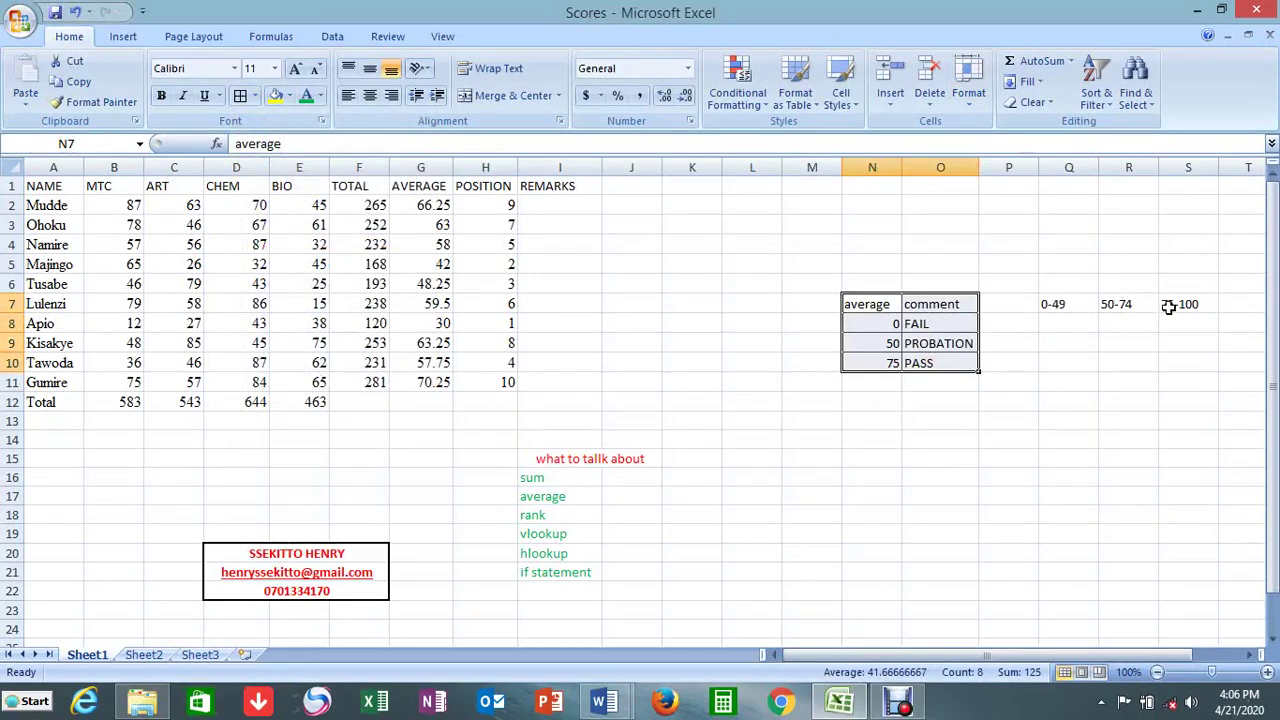
# - Try entering 0-49 as the average in N8, and restore the cell's value to 0
pyautogui.click(890, 323)
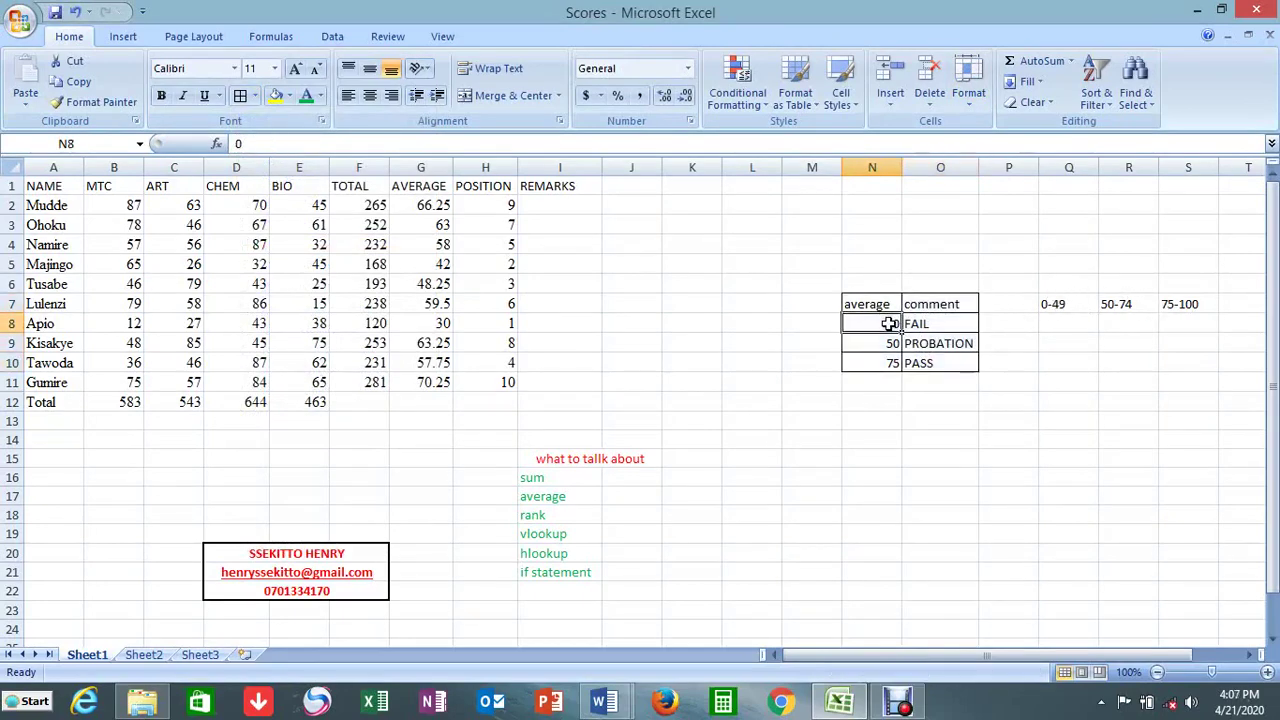
pyautogui.press('BackSpace')
pyautogui.write('0-4')
pyautogui.press('Return')
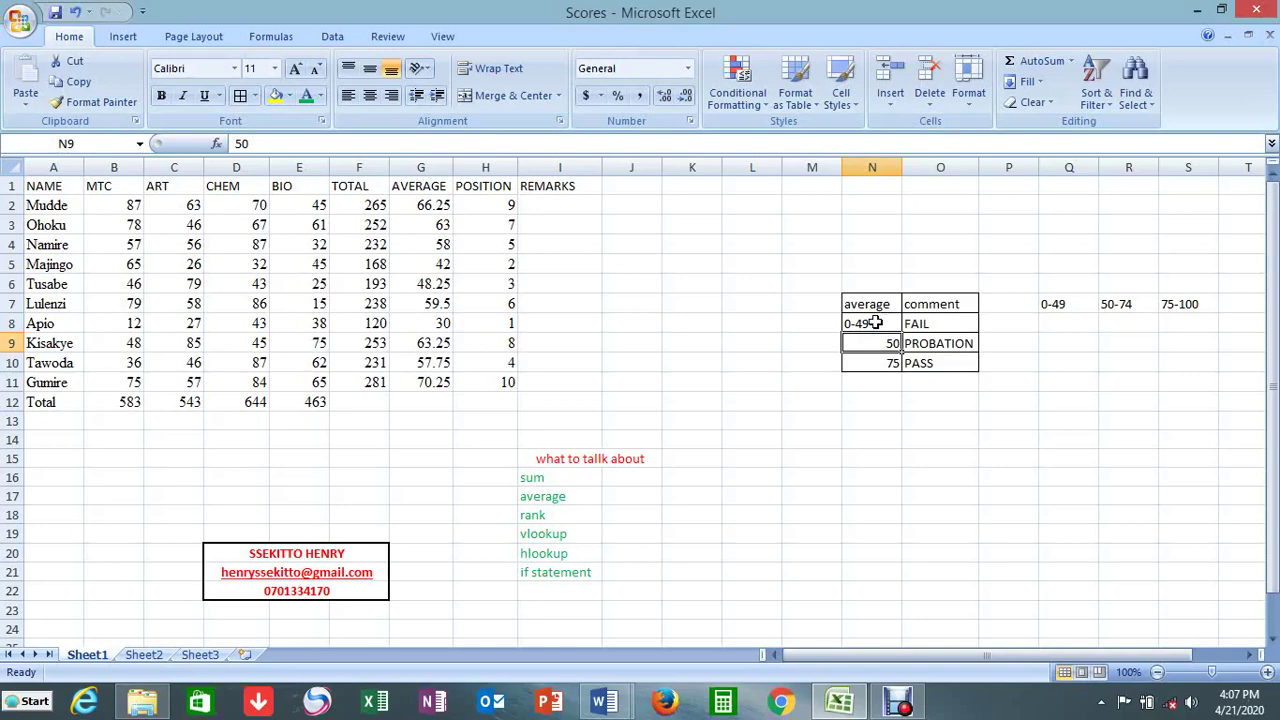
pyautogui.click(875, 323)
pyautogui.press('BackSpace')
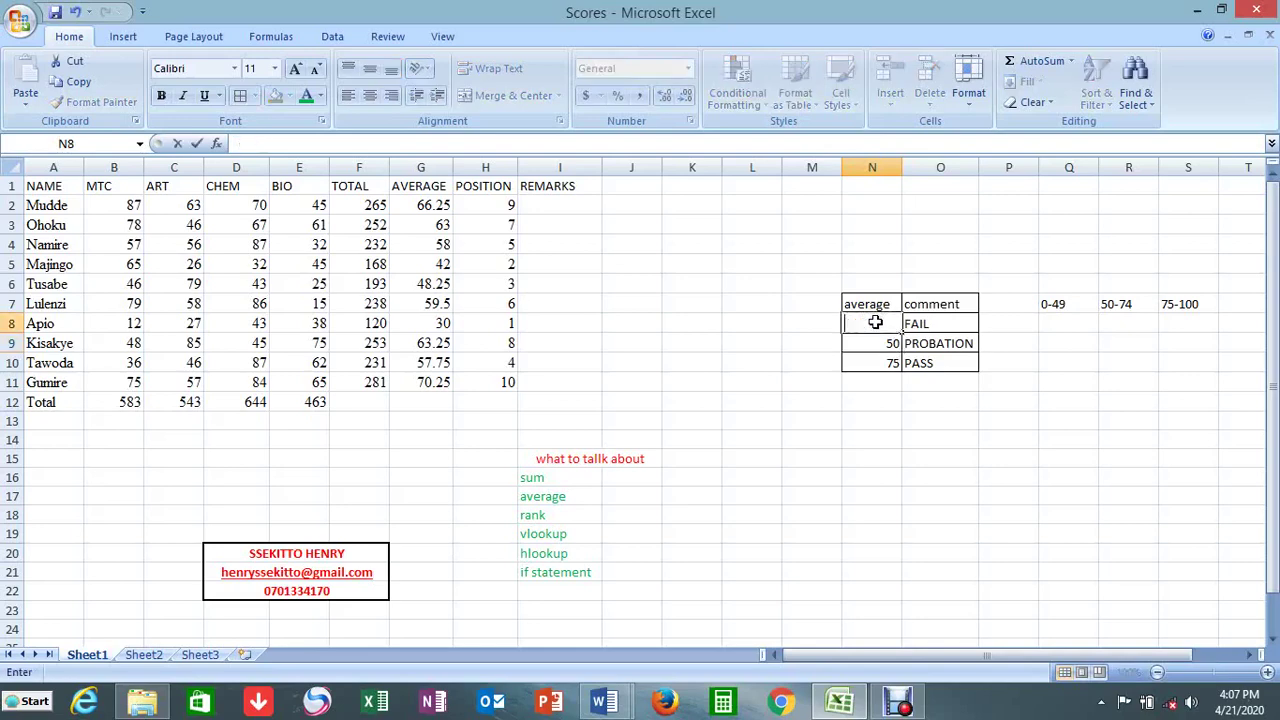
pyautogui.write('0')
pyautogui.click(906, 431)
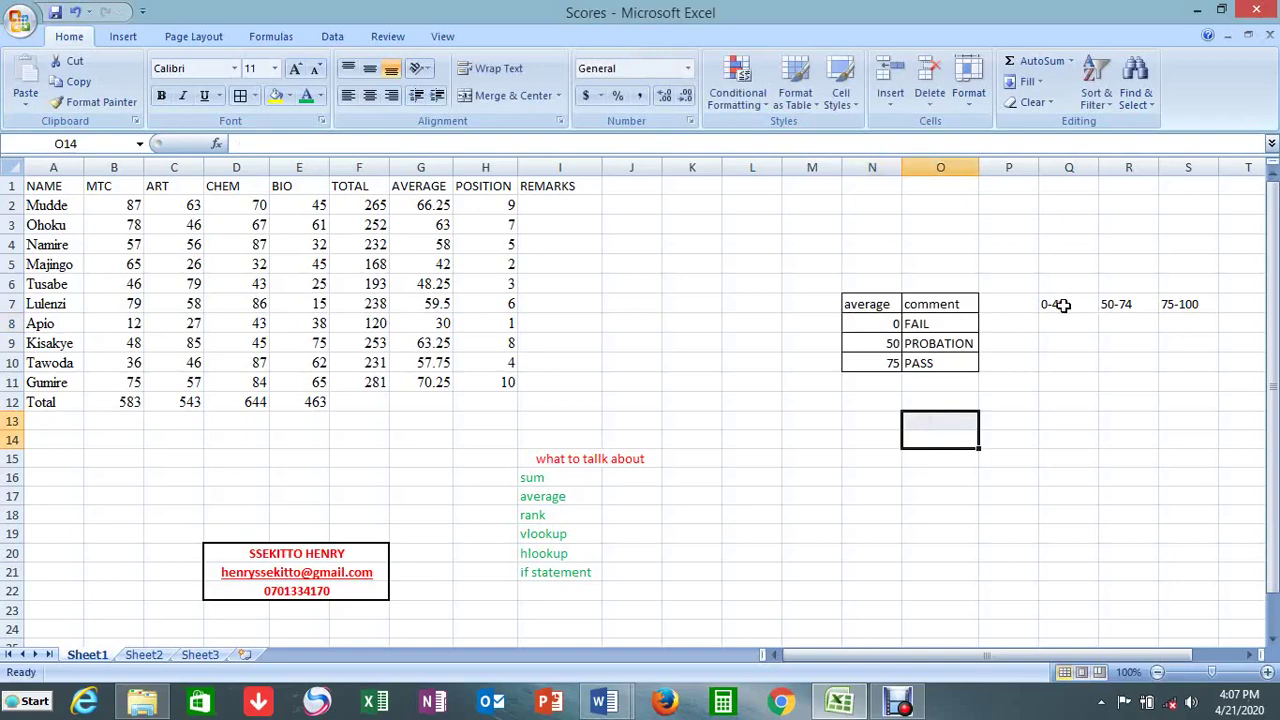
pyautogui.click(825, 384)
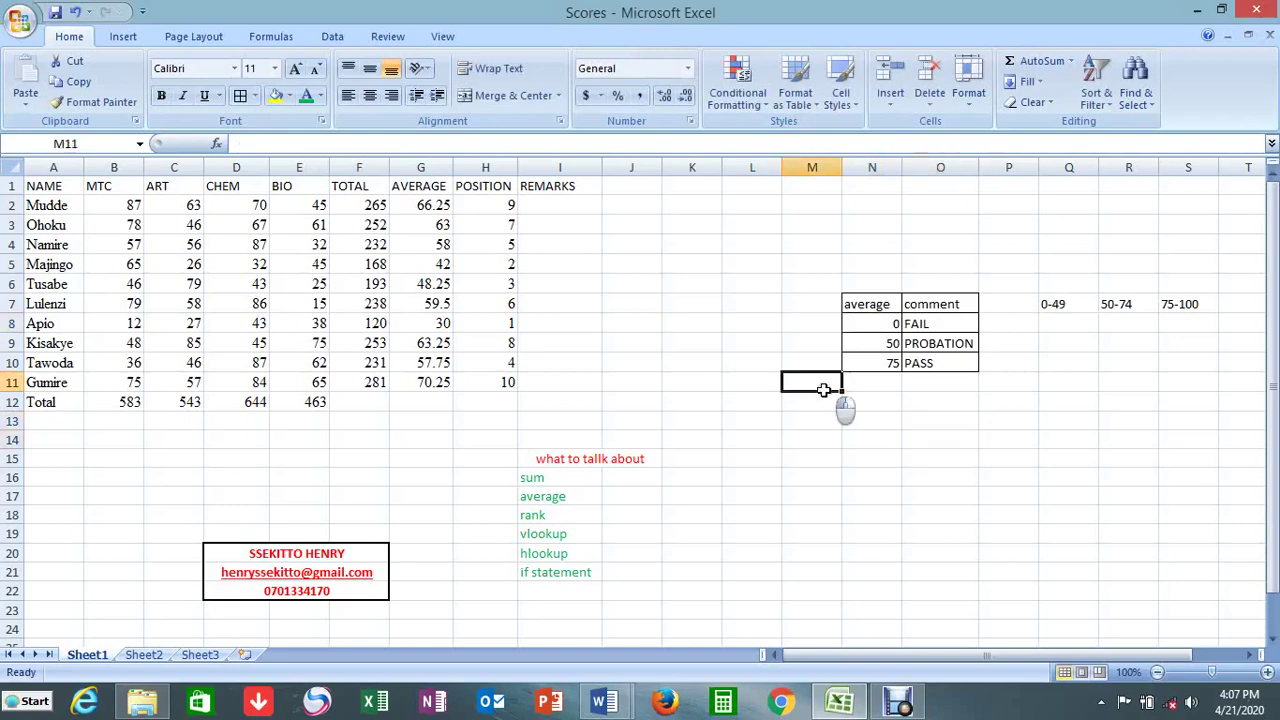
# - Give N8 the custom number format 0 "- 49", based on the 0 format code
pyautogui.click(883, 324)
pyautogui.rightClick(883, 324)
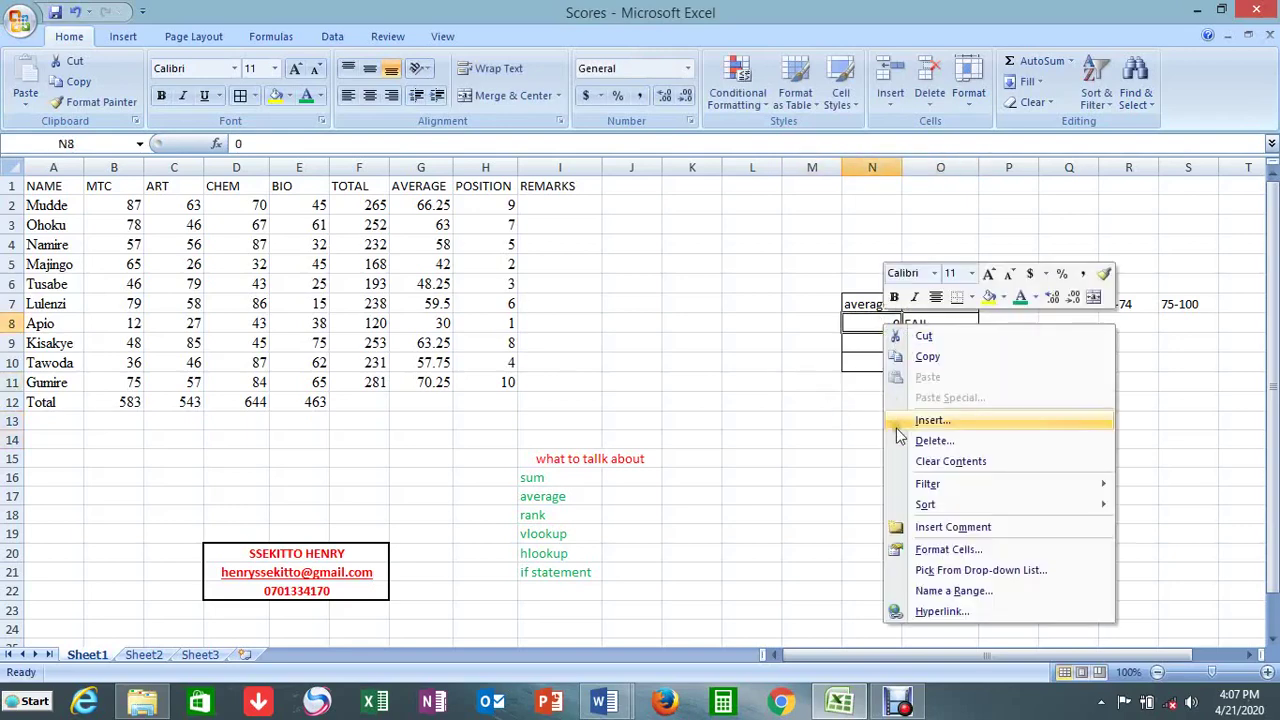
pyautogui.click(932, 550)
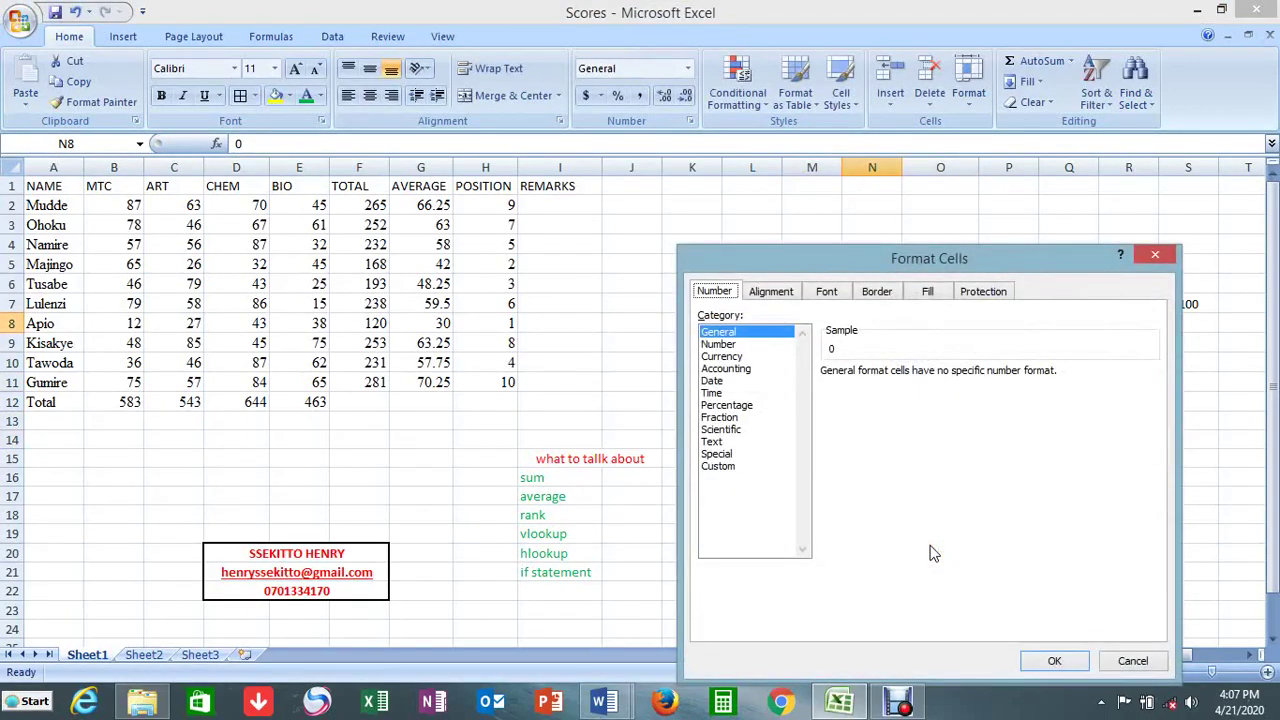
pyautogui.click(717, 466)
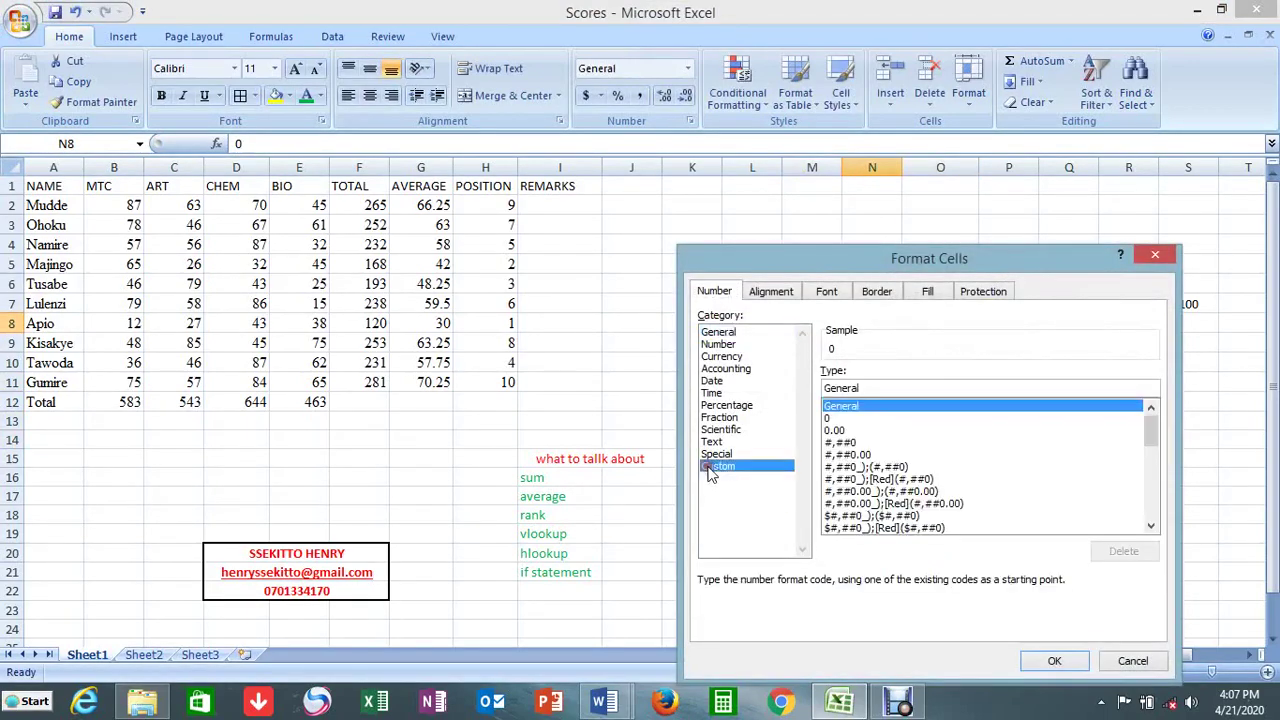
pyautogui.click(829, 418)
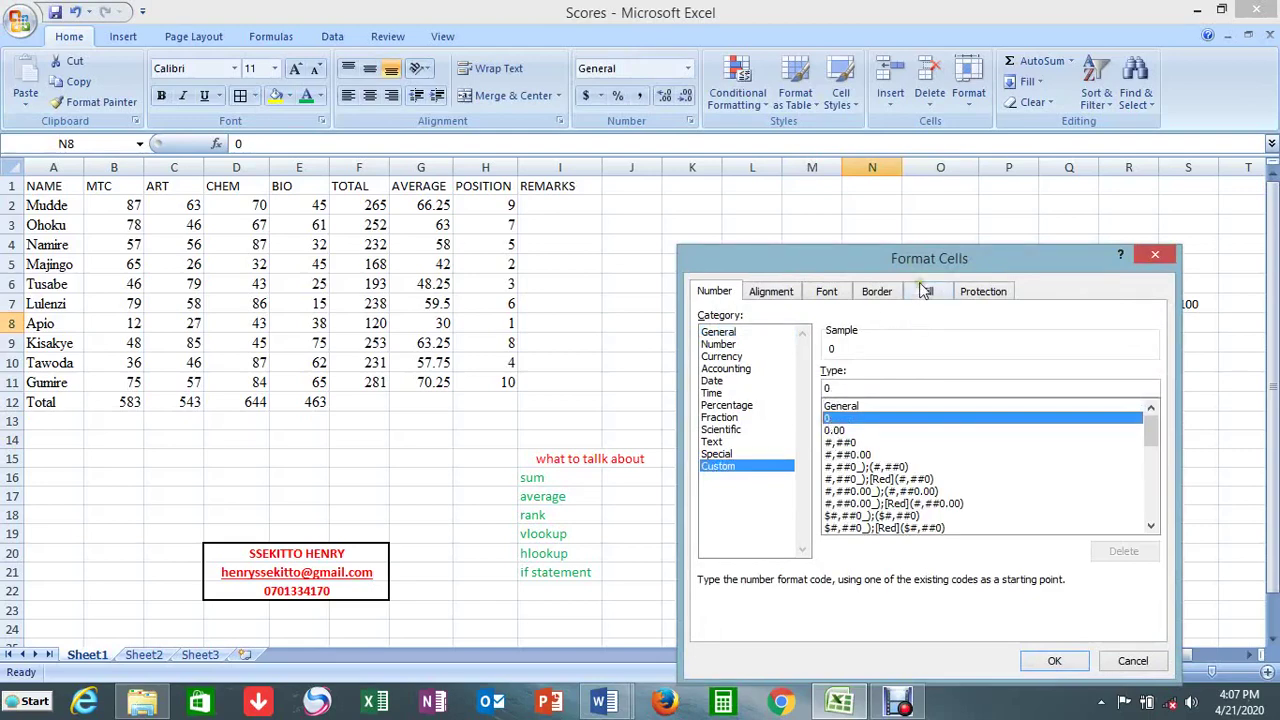
pyautogui.moveTo(912, 258); pyautogui.dragTo(903, 400)
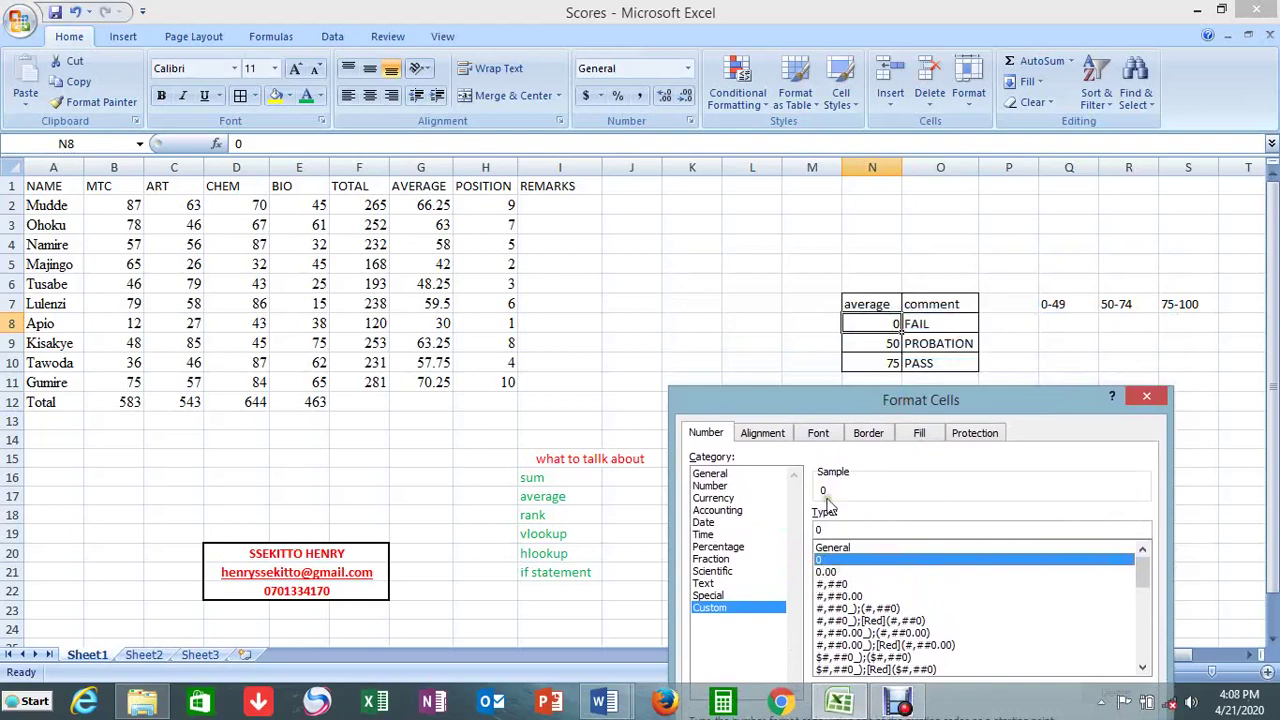
pyautogui.moveTo(867, 396); pyautogui.dragTo(493, 287)
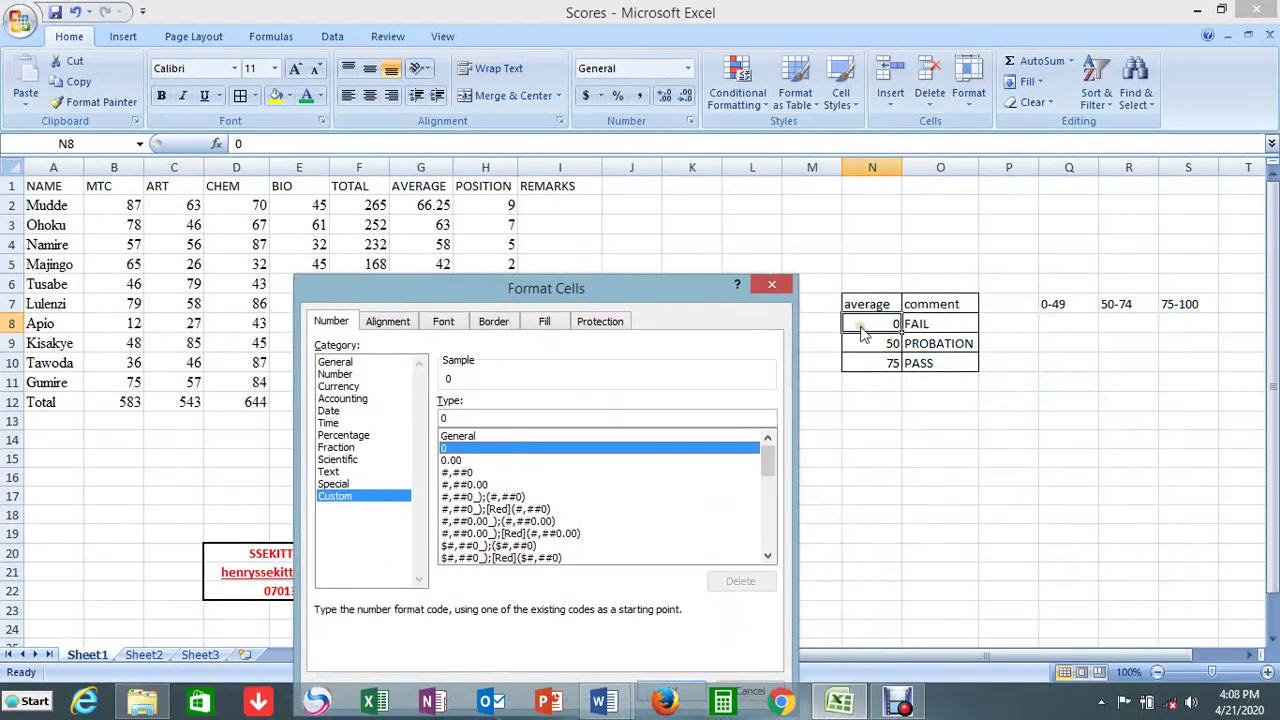
pyautogui.click(452, 416)
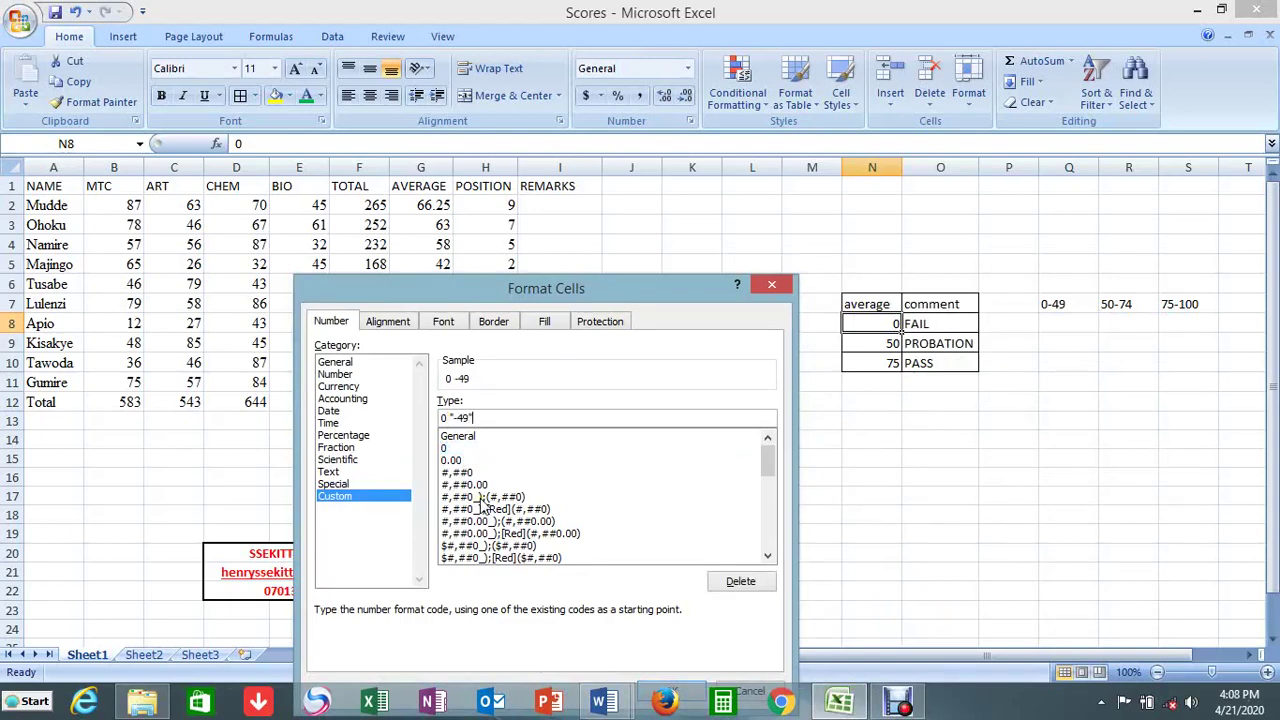
pyautogui.click(459, 418)
pyautogui.moveTo(526, 293); pyautogui.dragTo(511, 253)
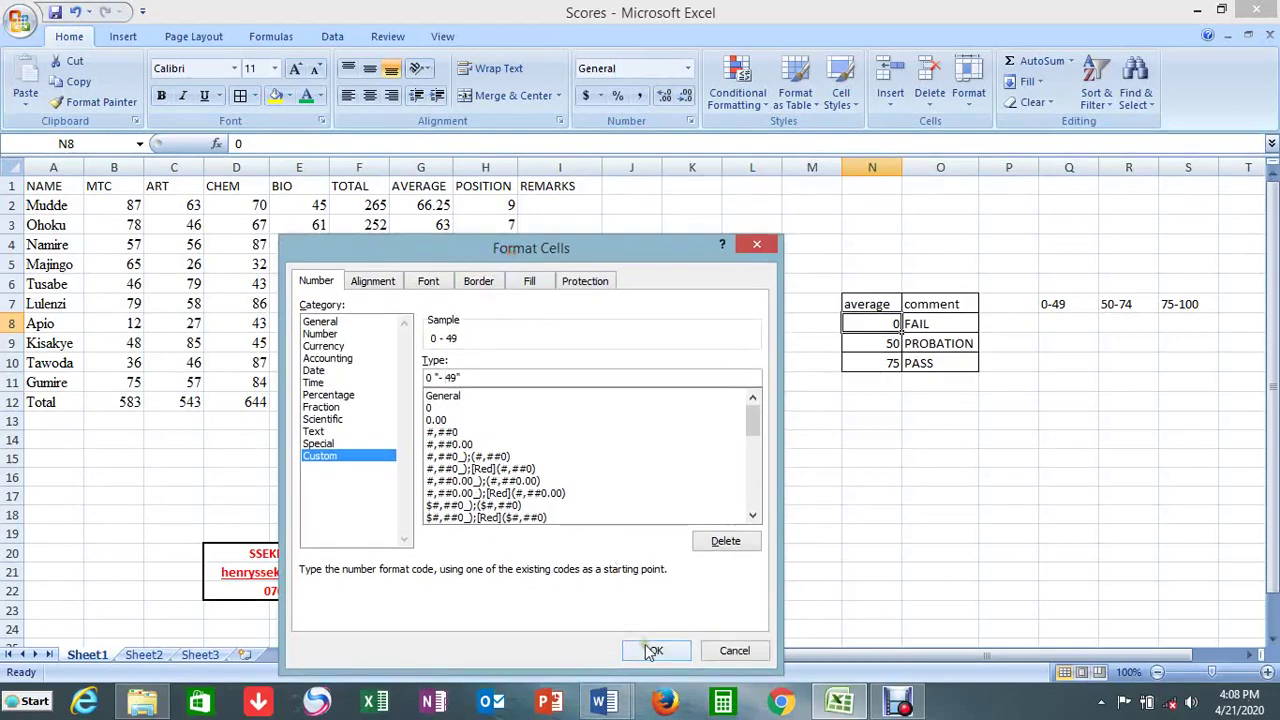
pyautogui.click(652, 651)
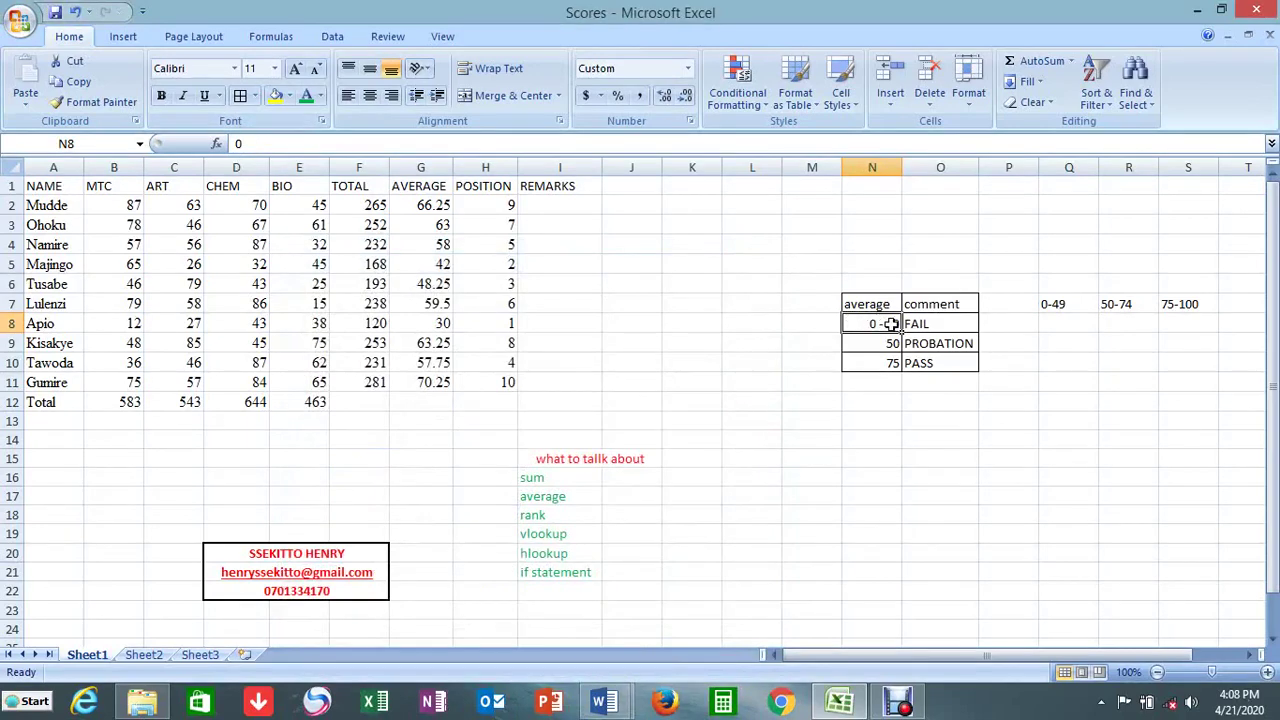
# - Give N9 the custom number format 0 "- 74", removing the extra hyphen after the 0 code
pyautogui.click(866, 343)
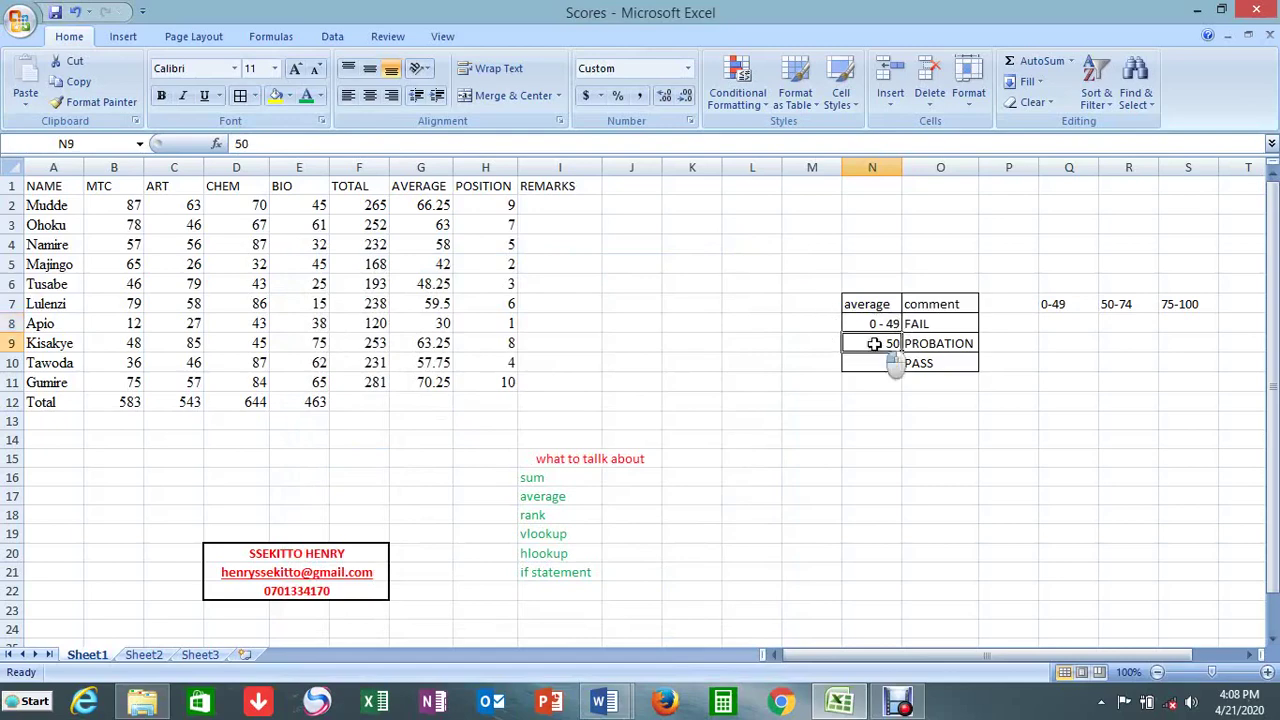
pyautogui.rightClick(869, 344)
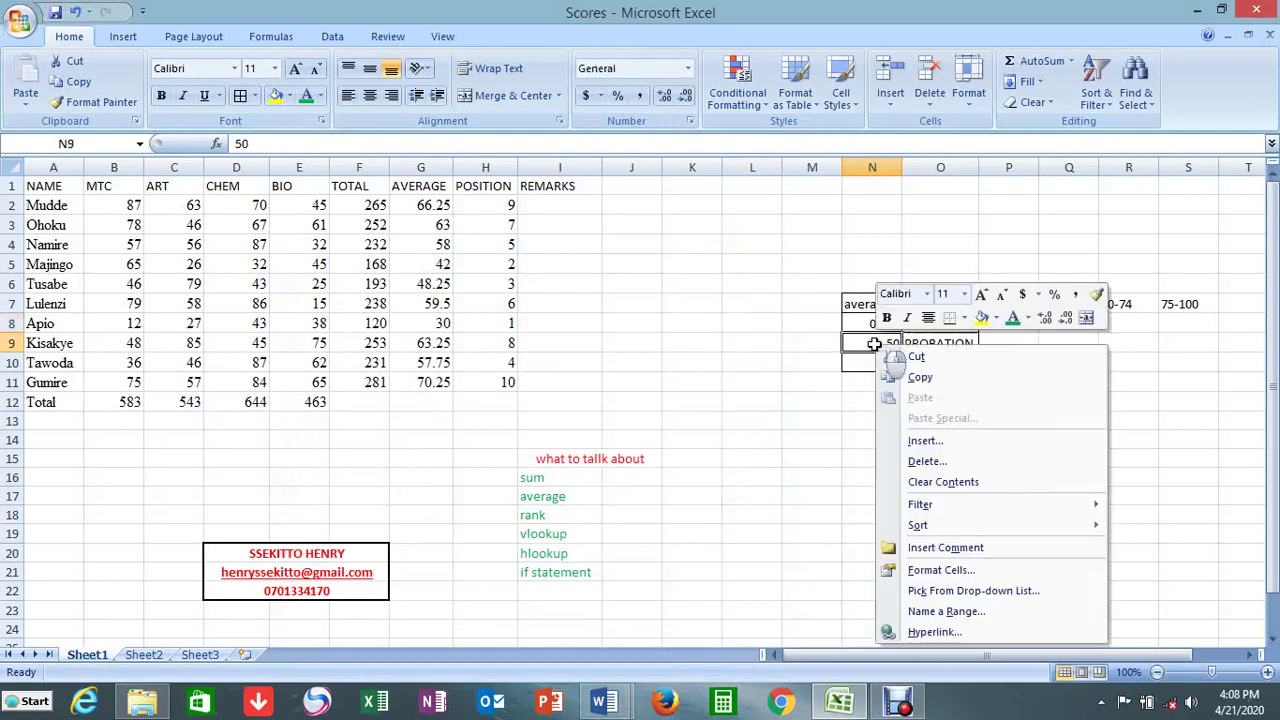
pyautogui.click(916, 570)
pyautogui.click(710, 466)
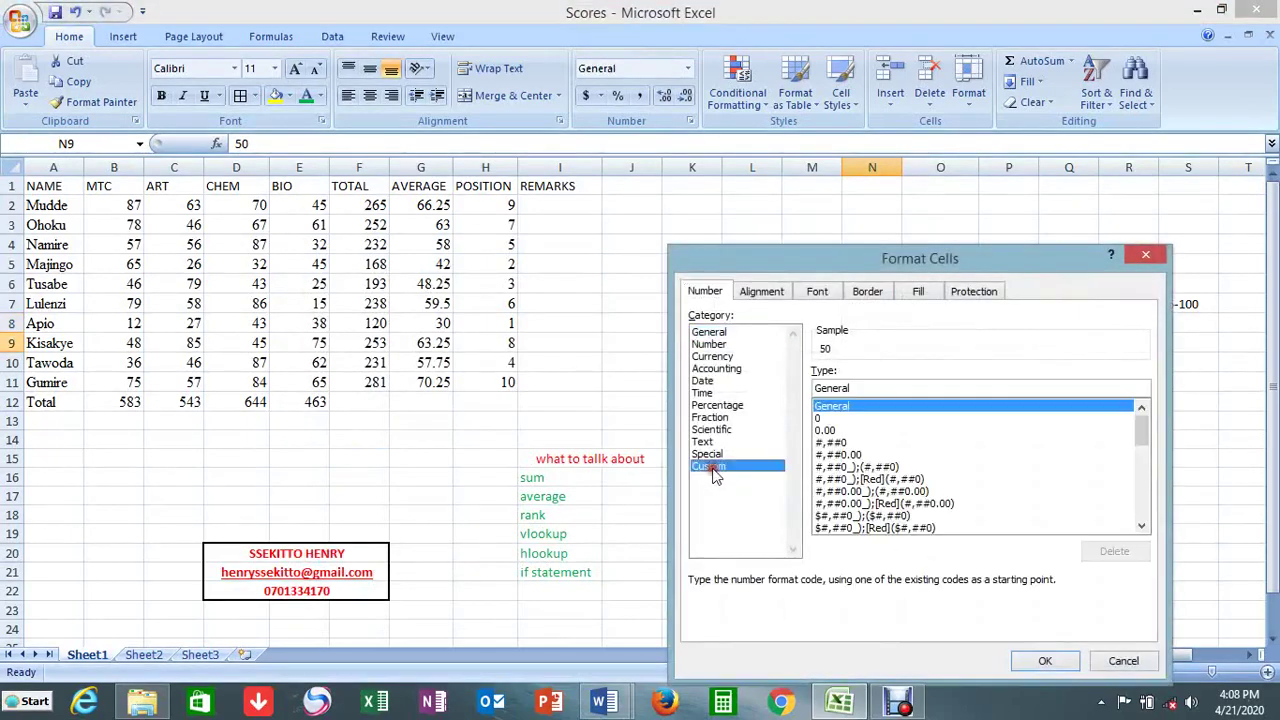
pyautogui.click(822, 418)
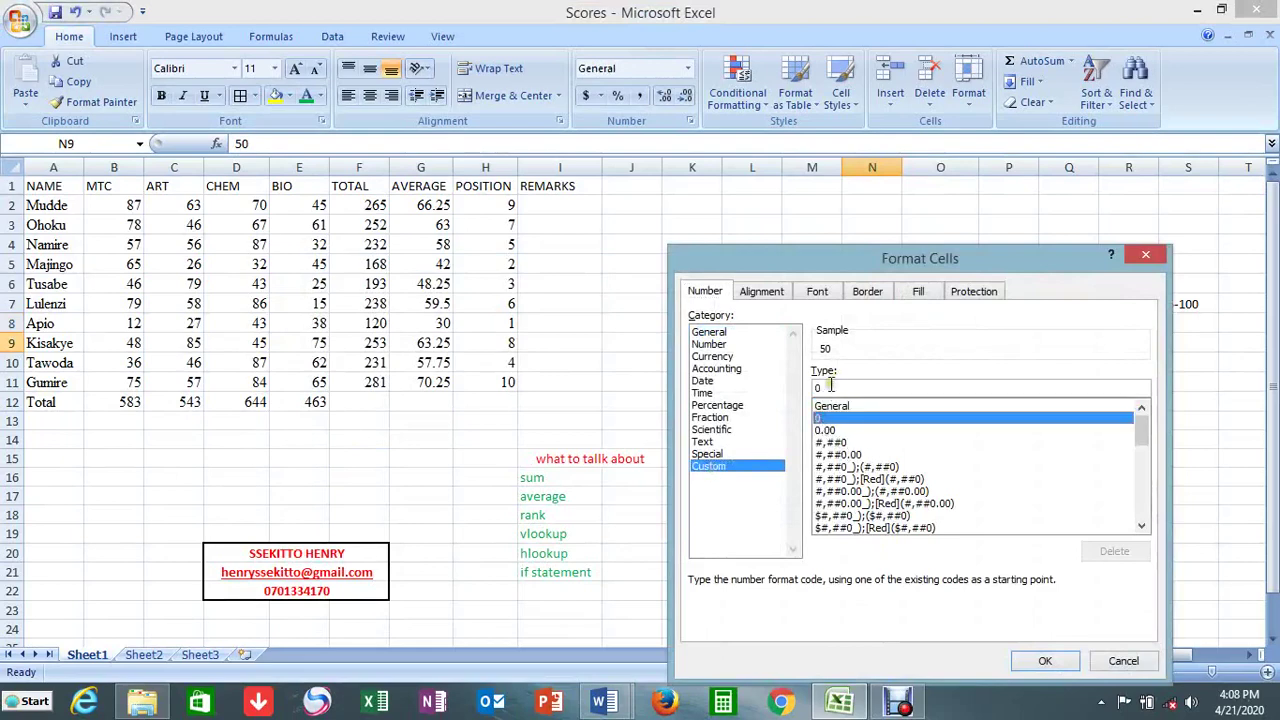
pyautogui.write('-')
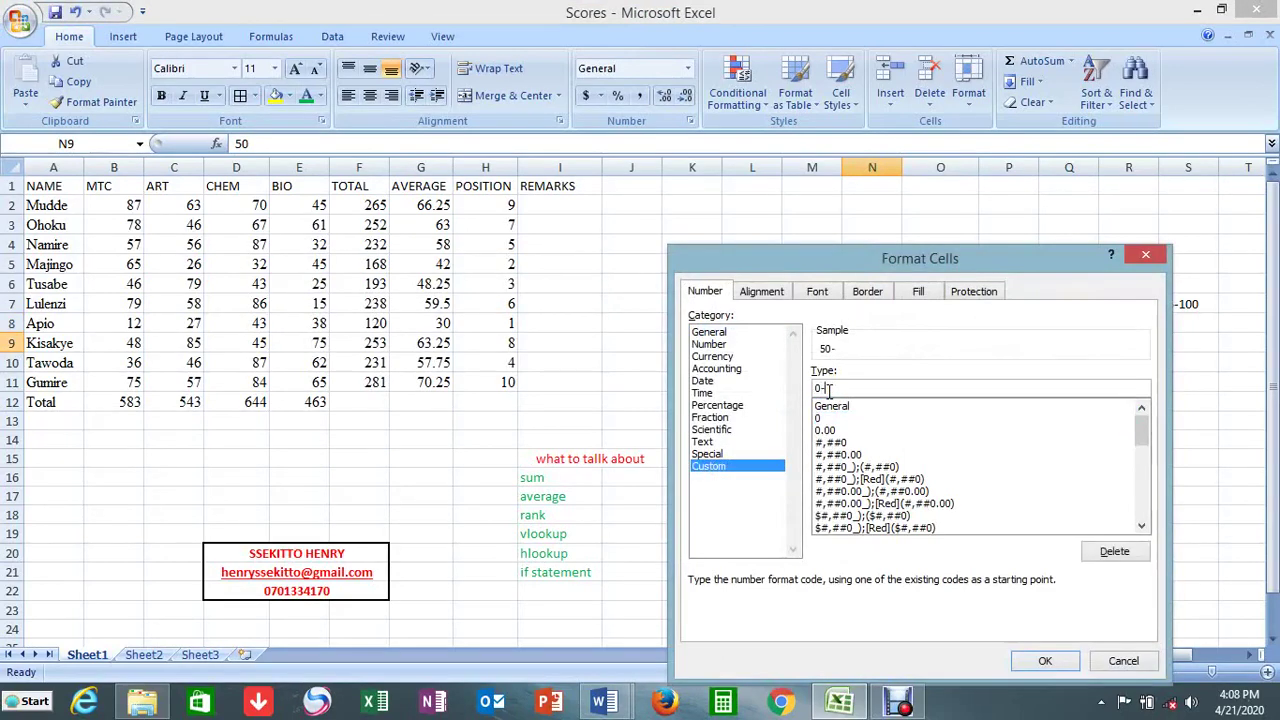
pyautogui.write('"')
pyautogui.moveTo(986, 258); pyautogui.dragTo(873, 258)
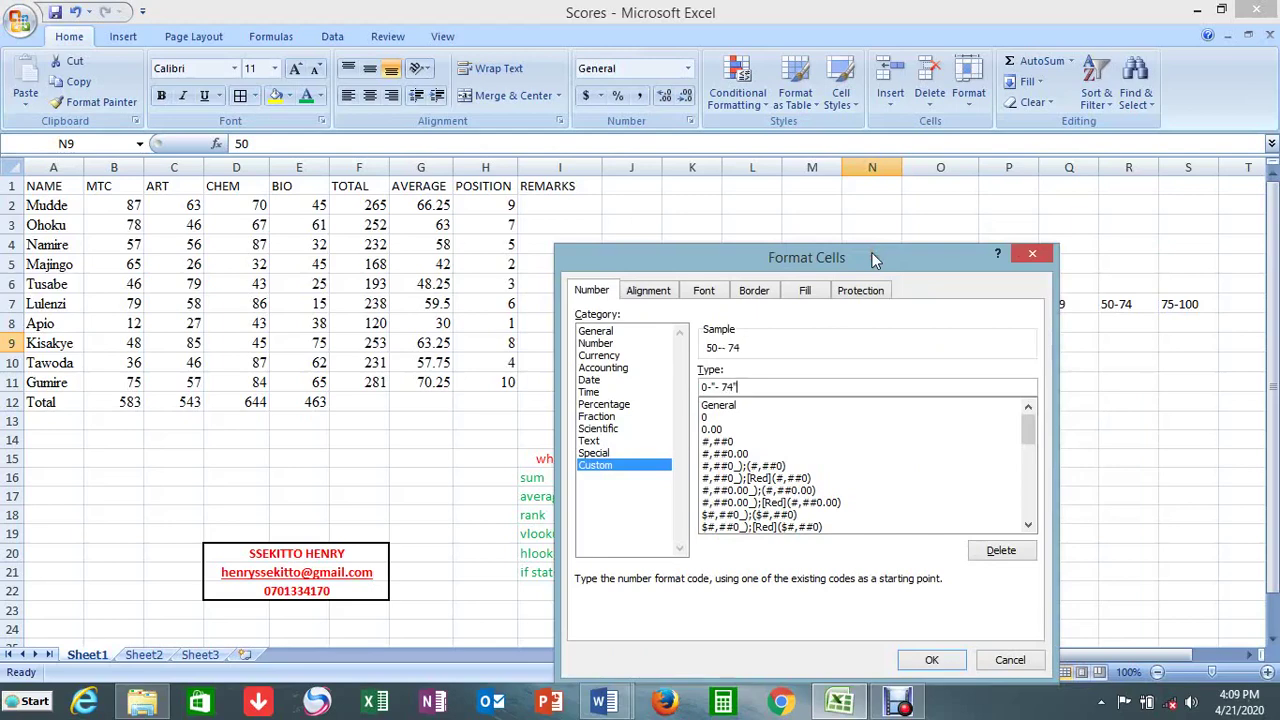
pyautogui.click(707, 386)
pyautogui.press('Delete')
pyautogui.click(928, 660)
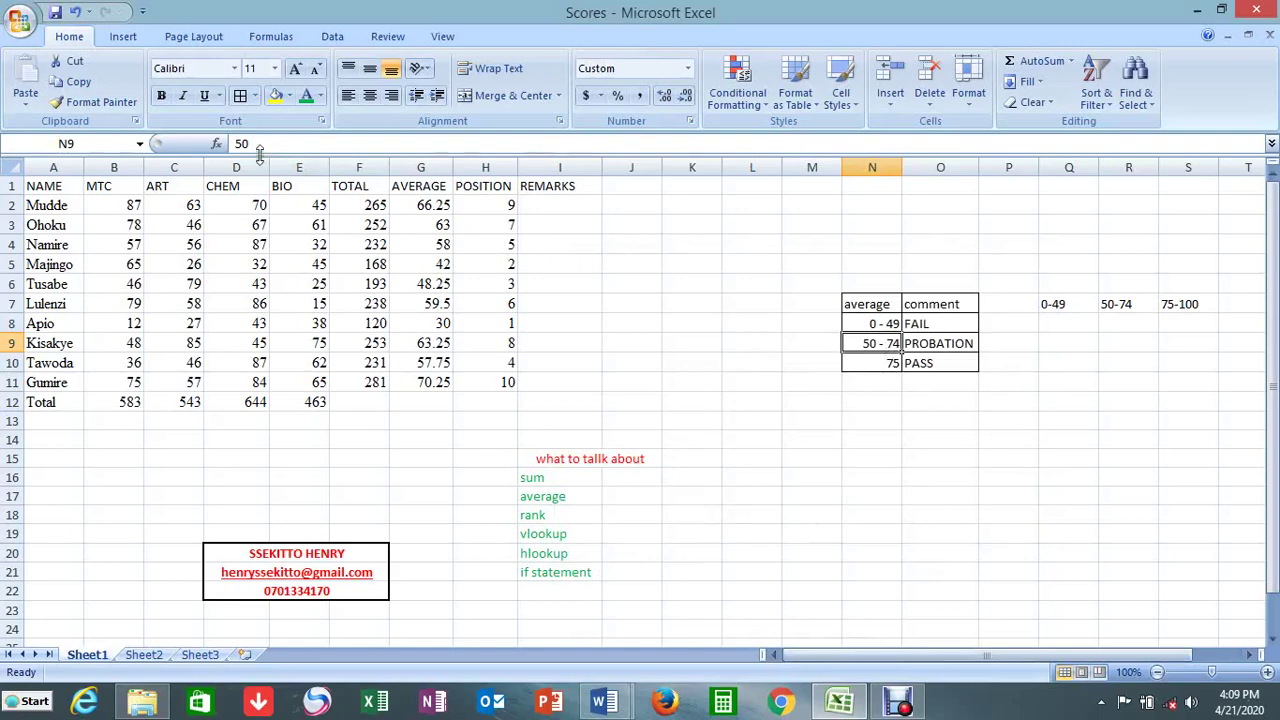
# - Give N10 the custom number format 0 "- 100", based on the 0 format code
pyautogui.click(848, 360)
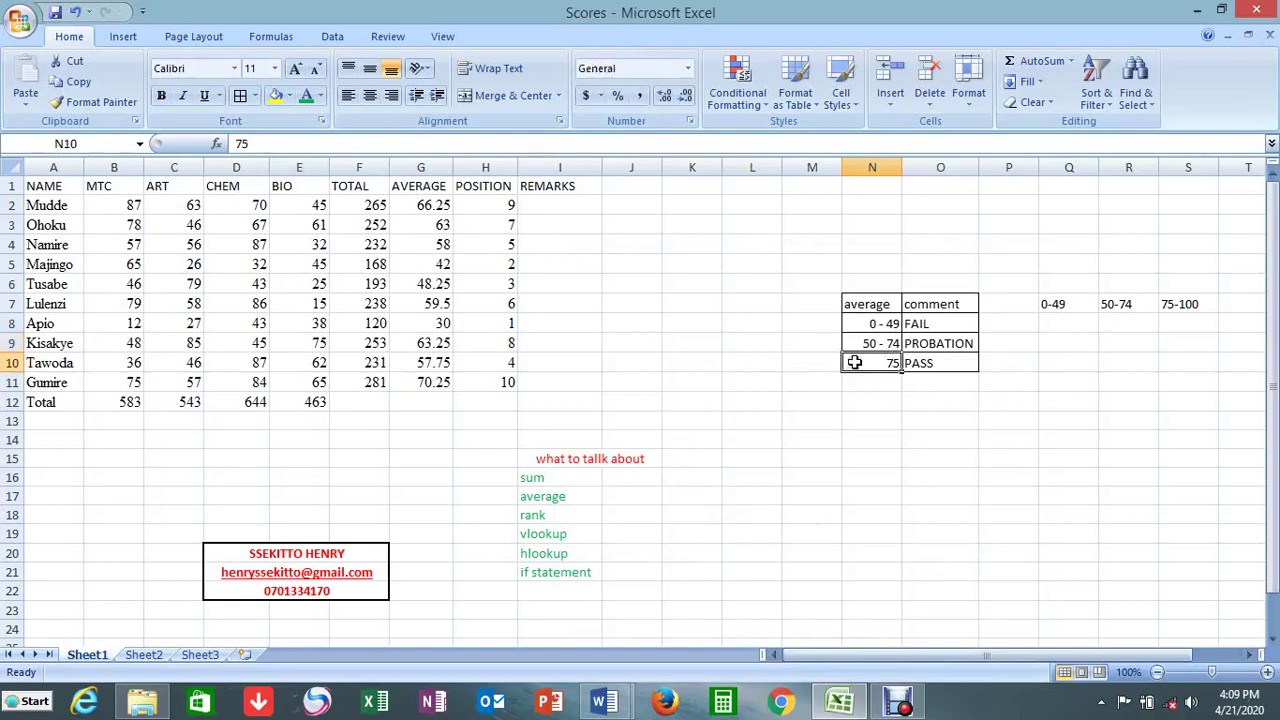
pyautogui.rightClick(850, 361)
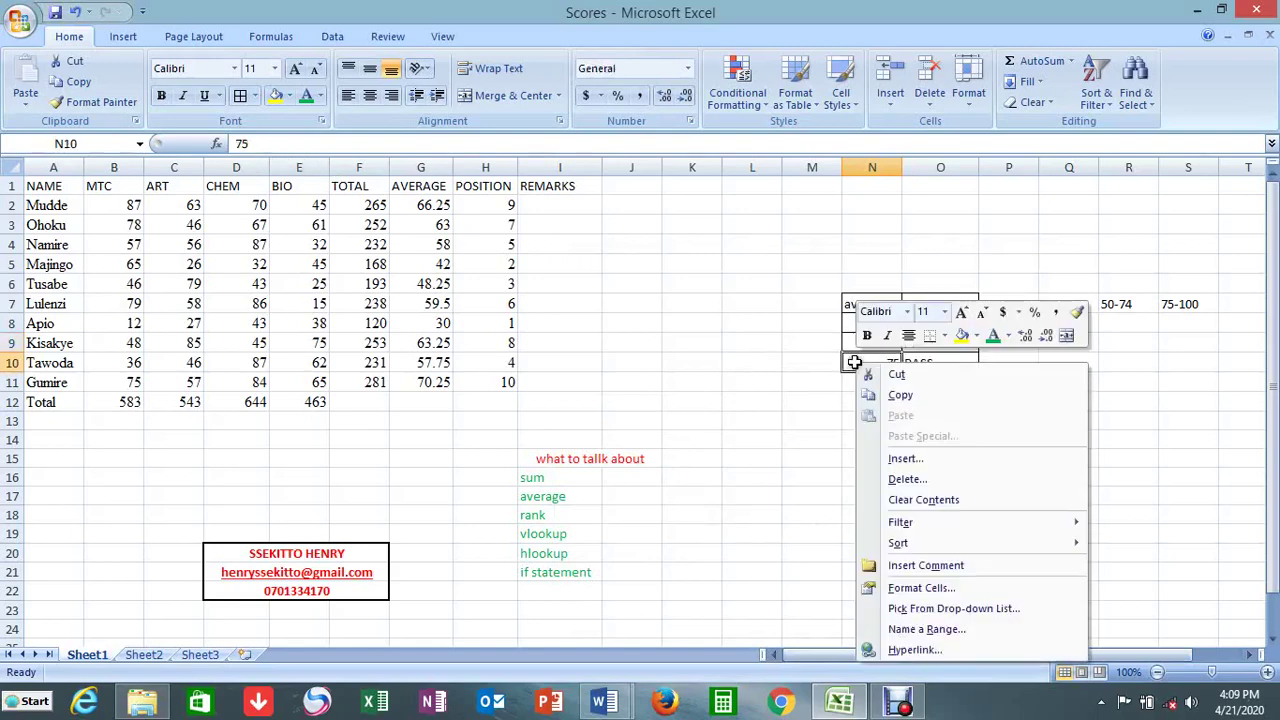
pyautogui.click(900, 588)
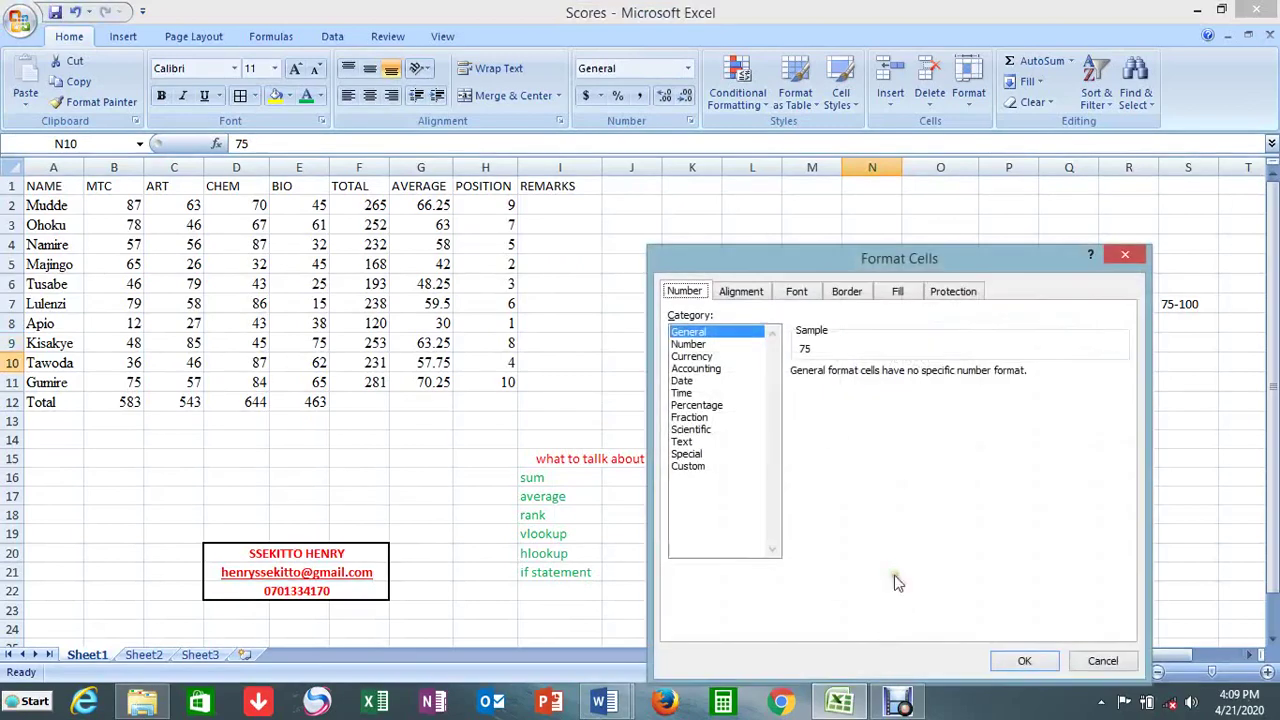
pyautogui.click(688, 466)
pyautogui.click(805, 418)
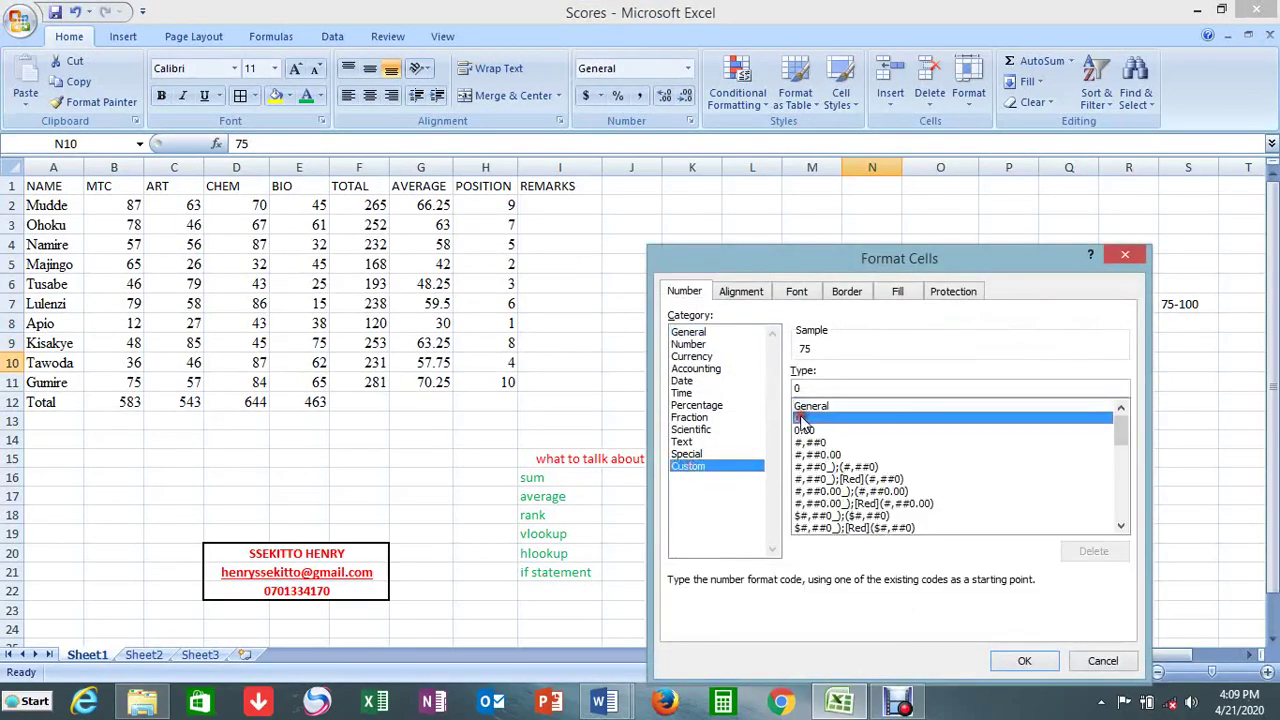
pyautogui.click(801, 387)
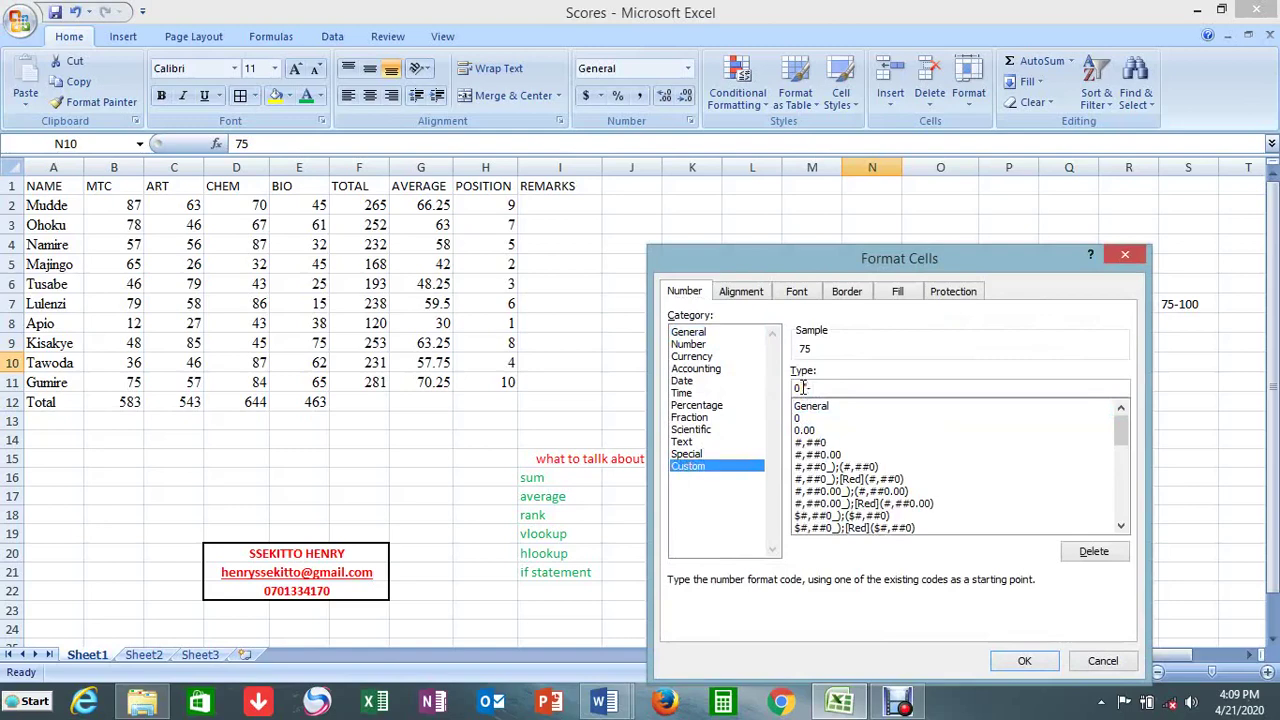
pyautogui.write('"')
pyautogui.press('End')
pyautogui.write('"')
pyautogui.click(1022, 661)
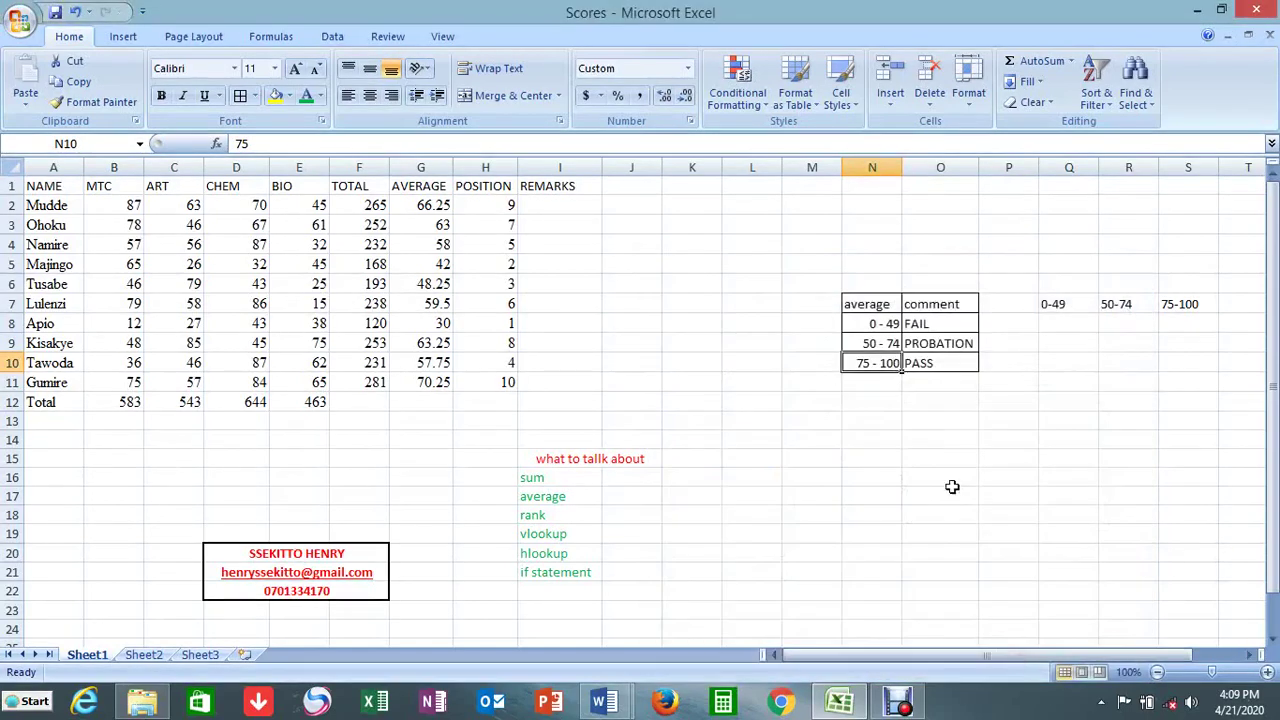
# - Clear the sample ranges from Q7:S7 and extend the heading in I1 to REMARKS vl
pyautogui.moveTo(1055, 304); pyautogui.dragTo(1170, 304)
pyautogui.press('Delete')
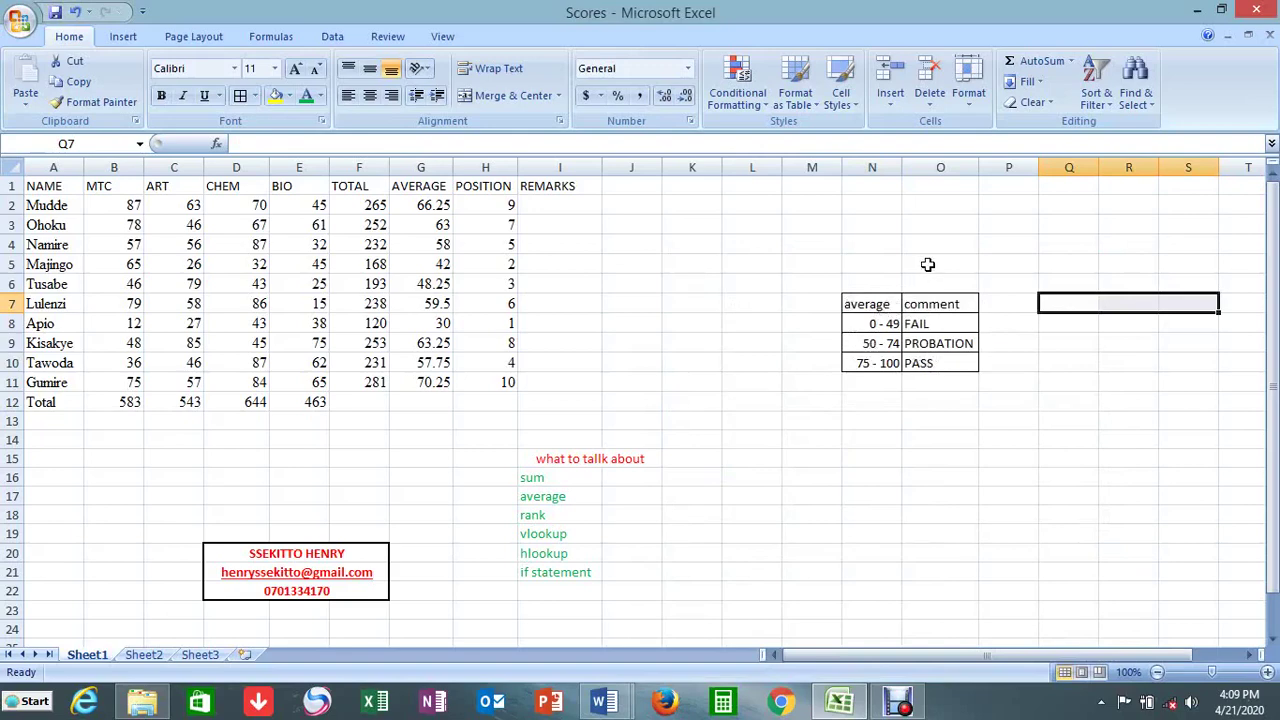
pyautogui.click(590, 188)
pyautogui.doubleClick(580, 186)
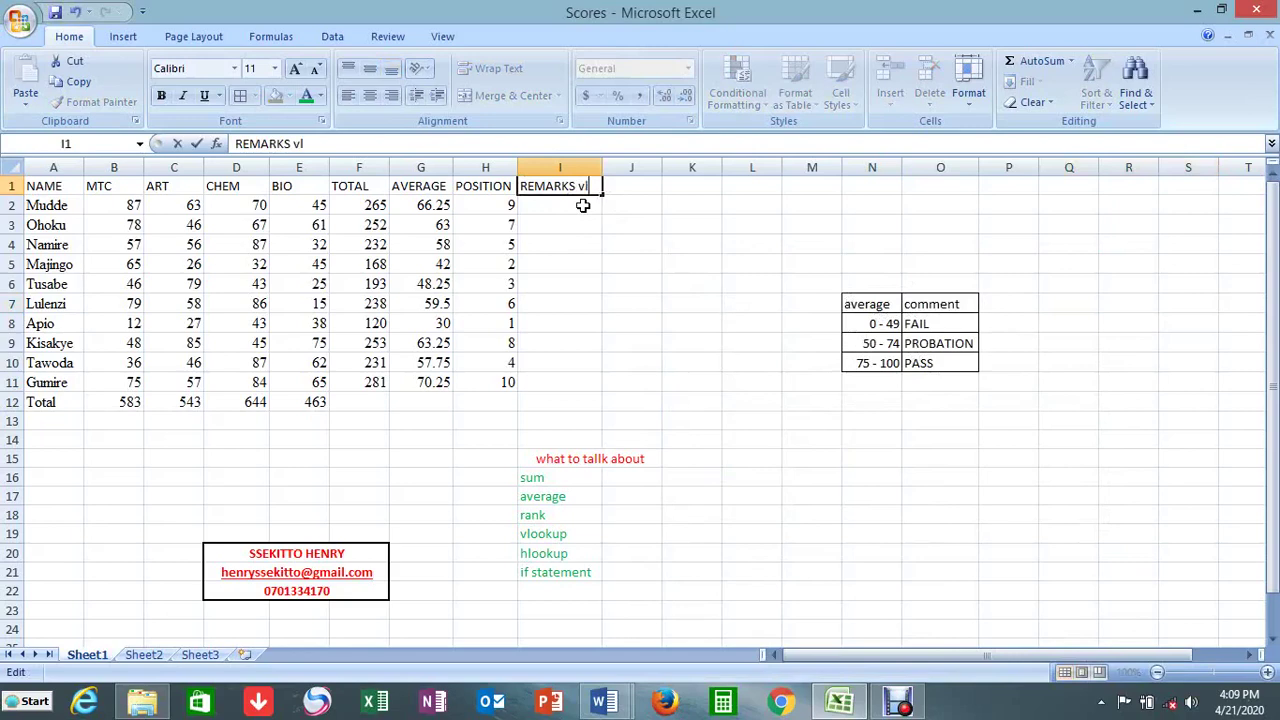
# - Start a VLOOKUP formula in I2 with G2 as the lookup value and the absolute range $N$8:$O$10 as the table array
pyautogui.click(580, 205)
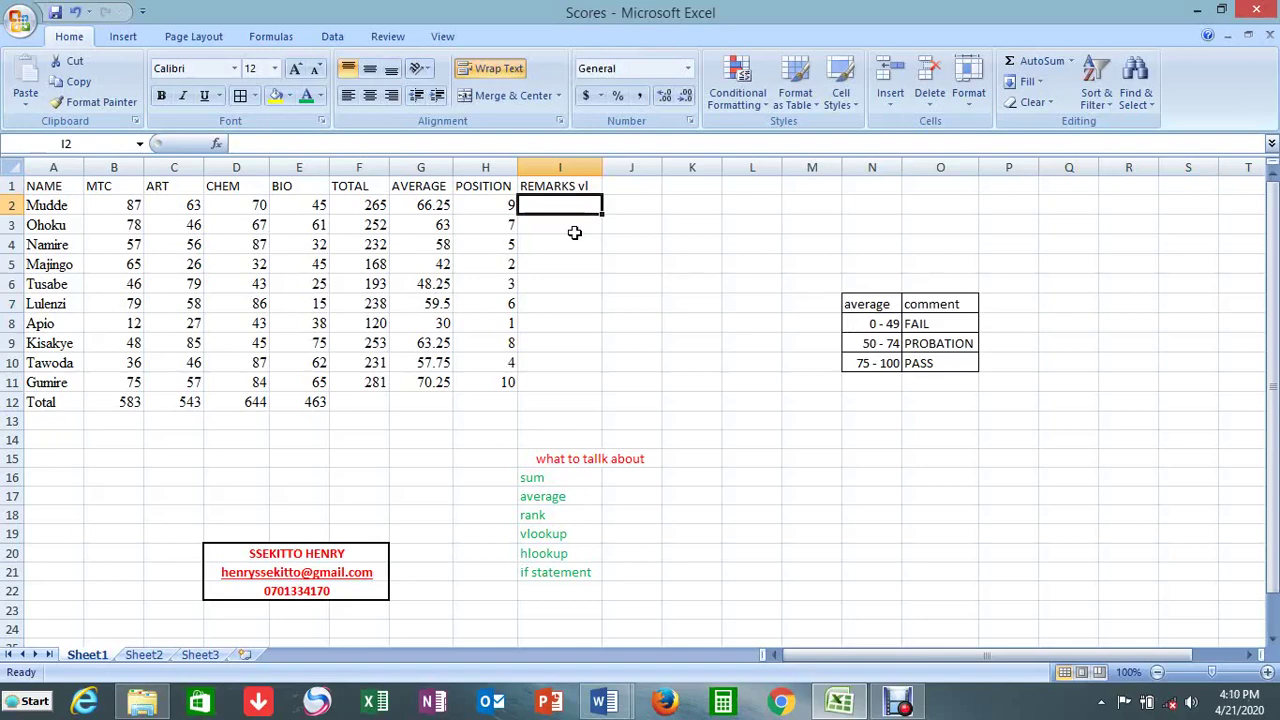
pyautogui.write('=v')
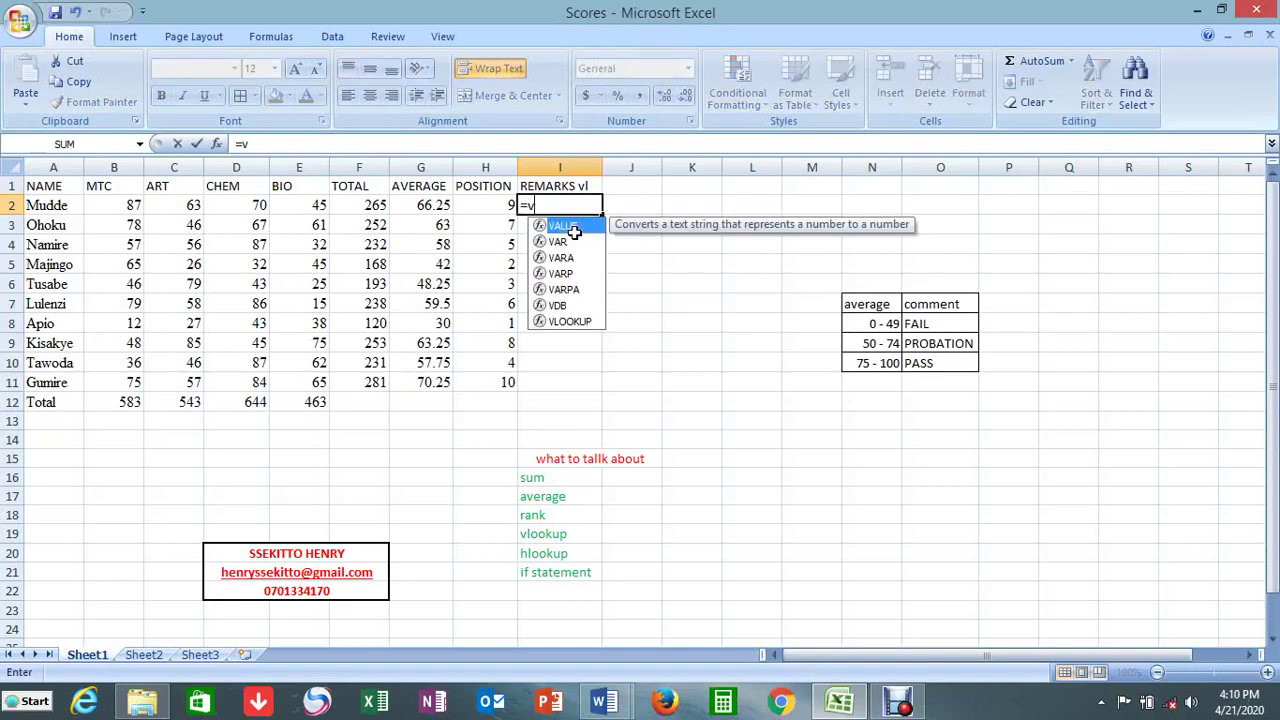
pyautogui.write('lo')
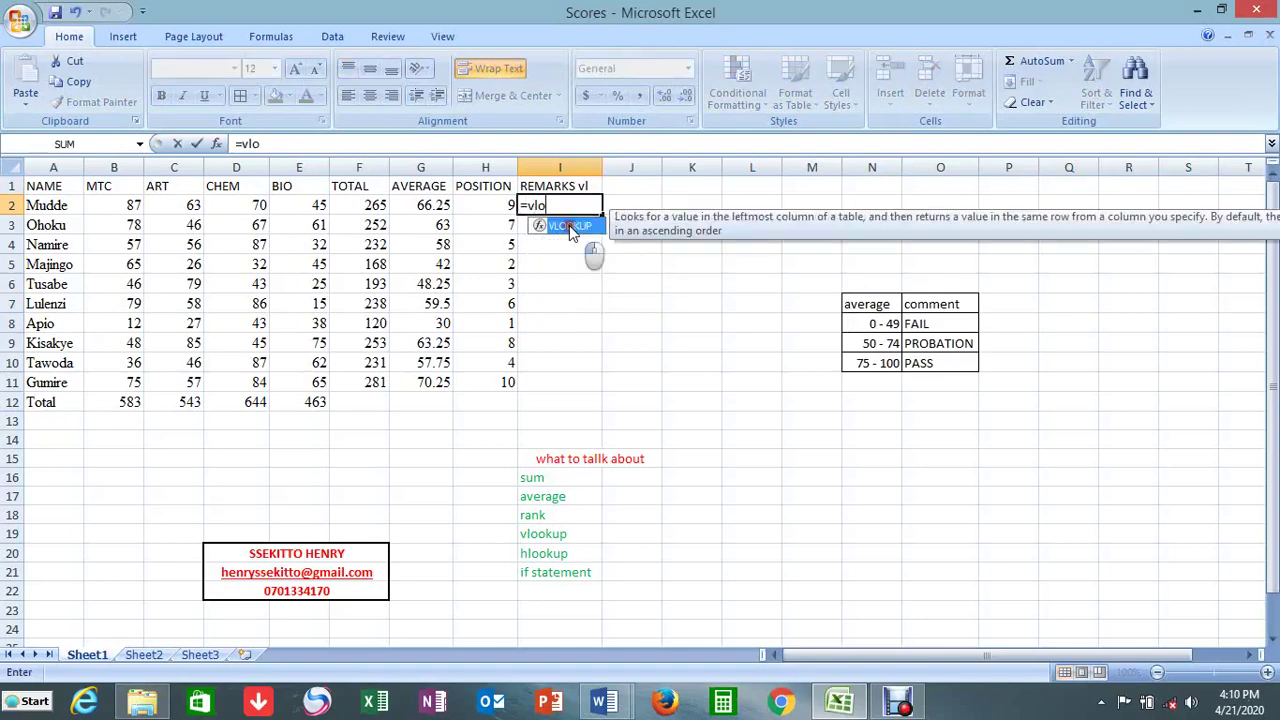
pyautogui.doubleClick(569, 225)
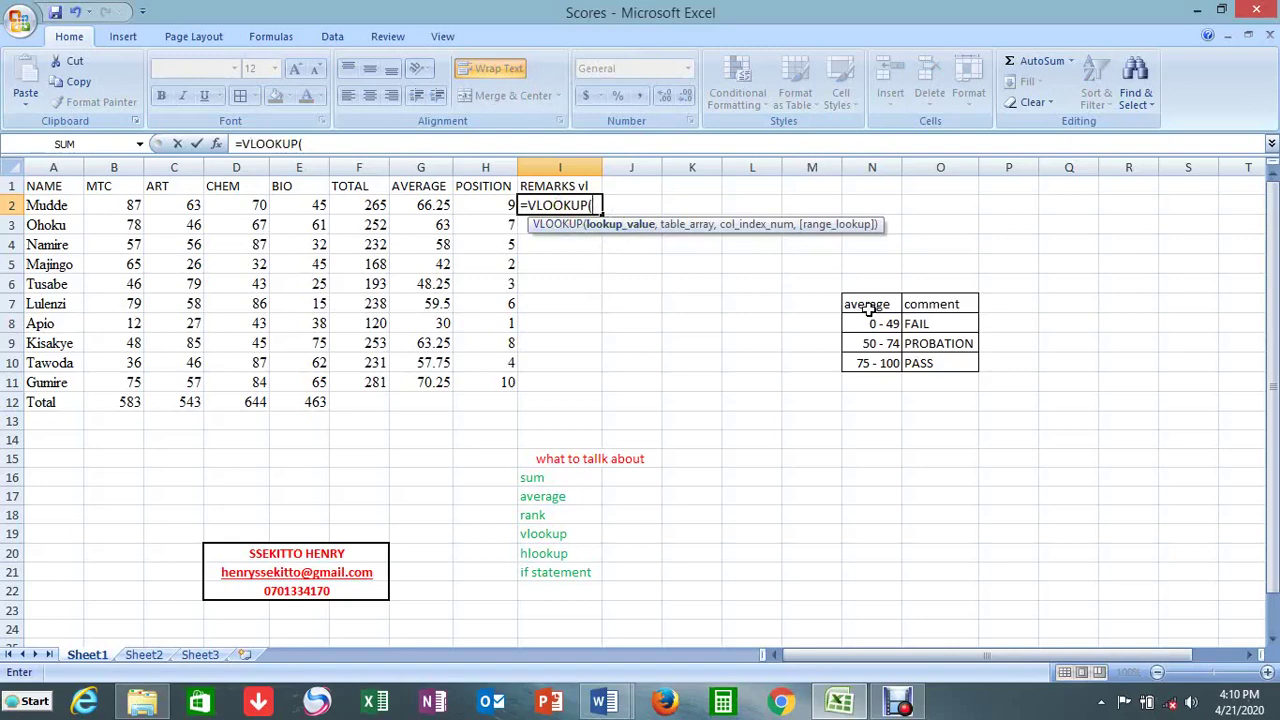
pyautogui.click(425, 207)
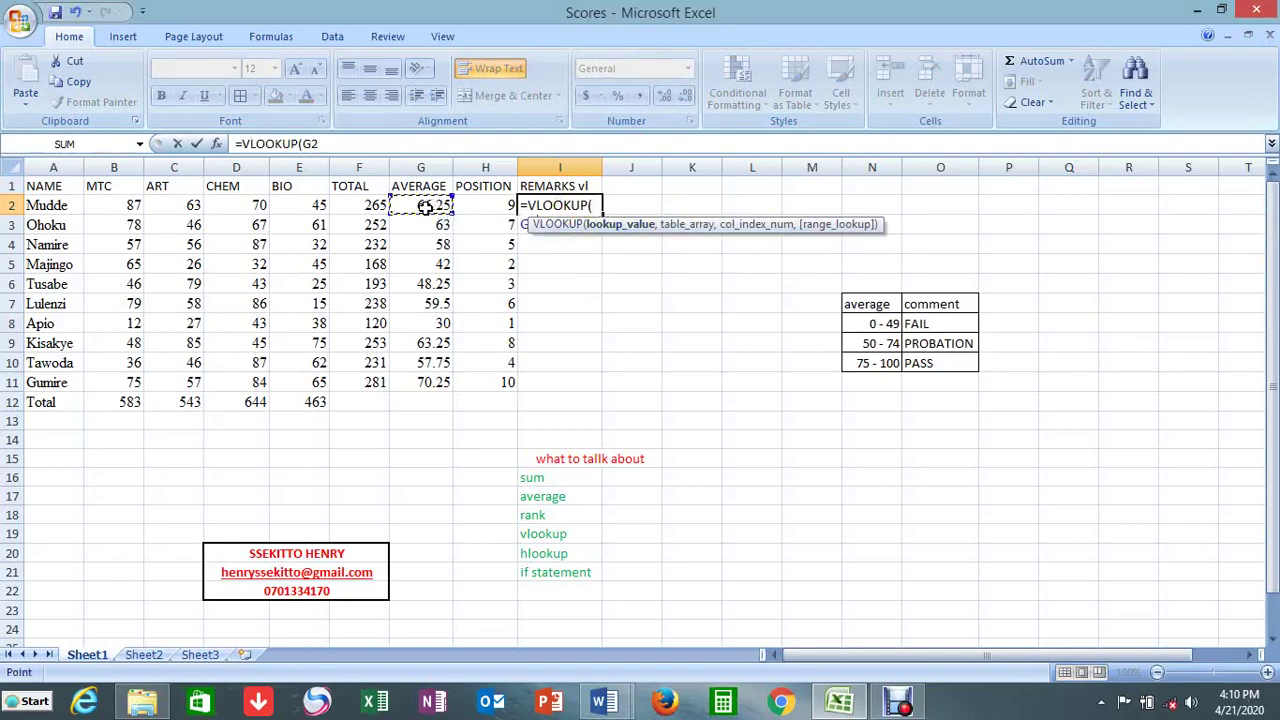
pyautogui.write(',')
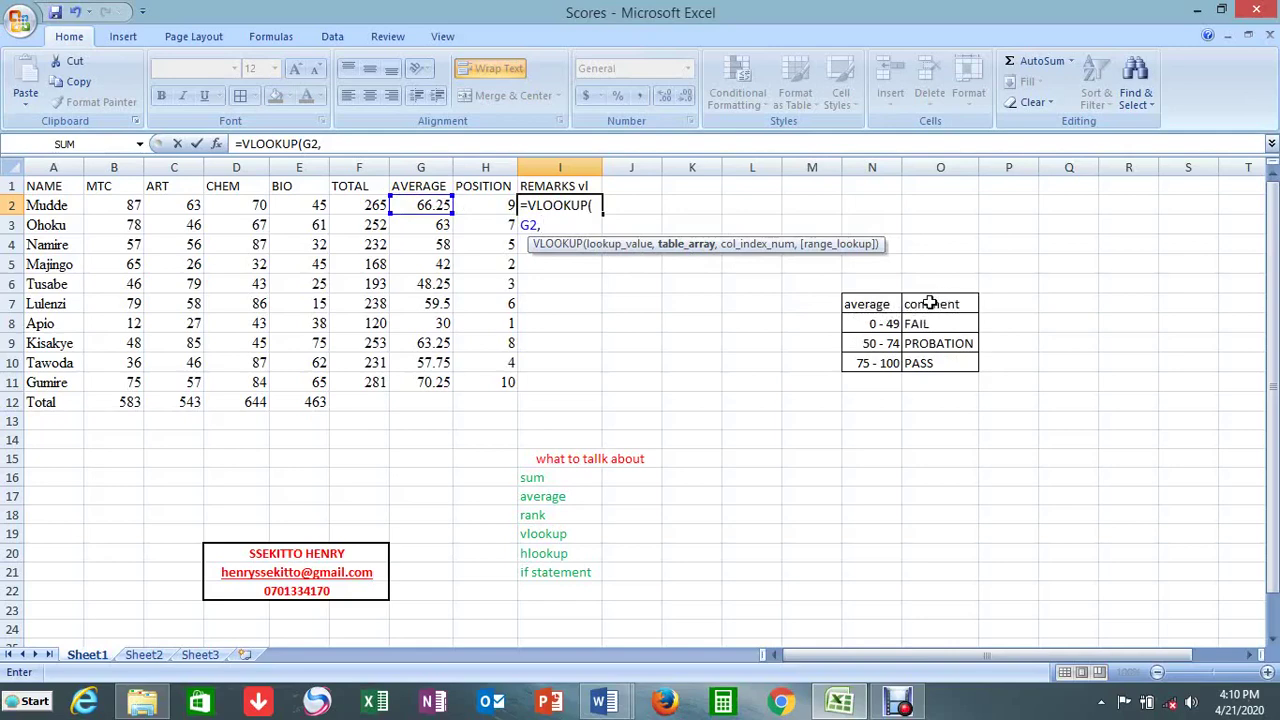
pyautogui.moveTo(864, 323); pyautogui.dragTo(918, 363)
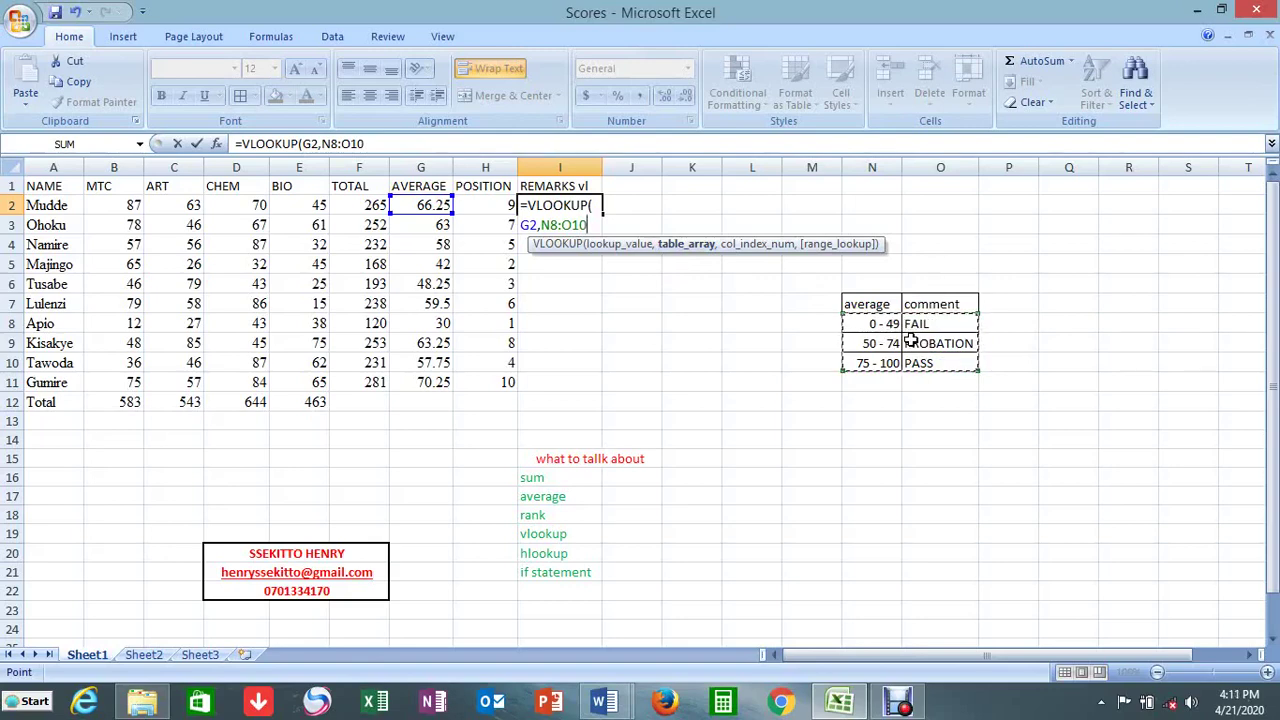
pyautogui.press('F4')
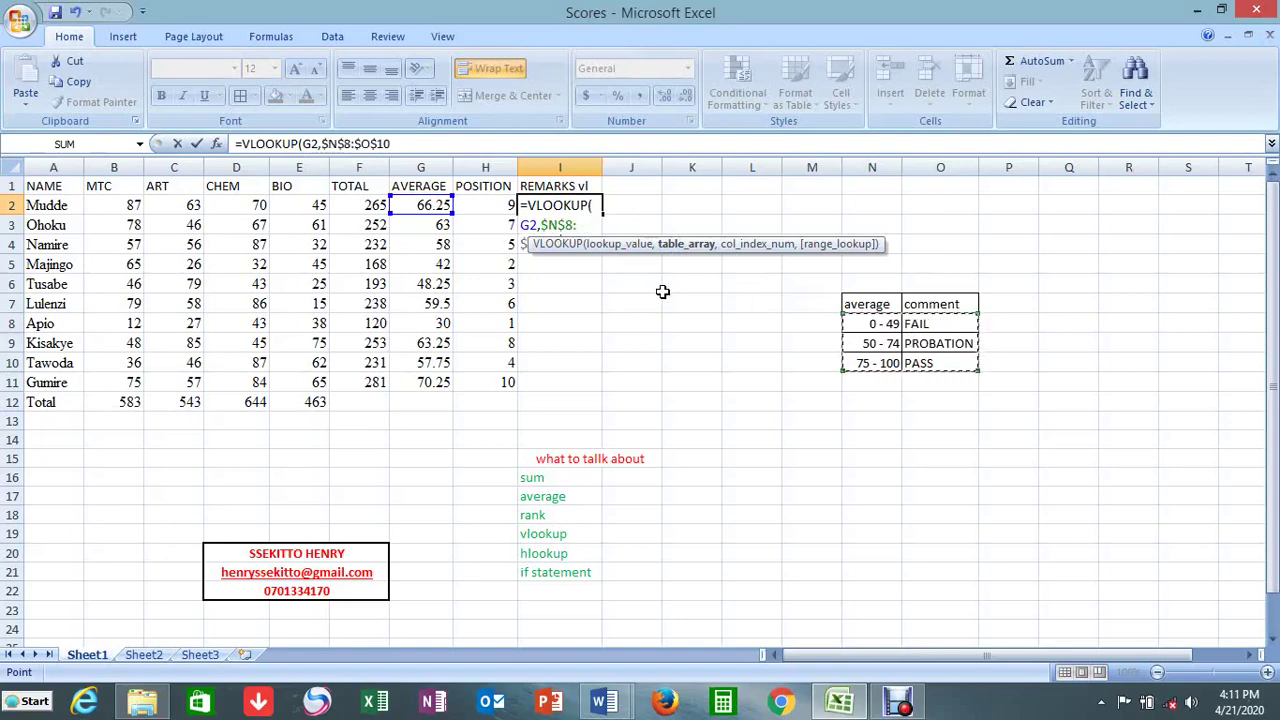
# - Complete the I2 VLOOKUP with column index 2 and TRUE for approximate match, and fill the formula down to I11
pyautogui.write(',')
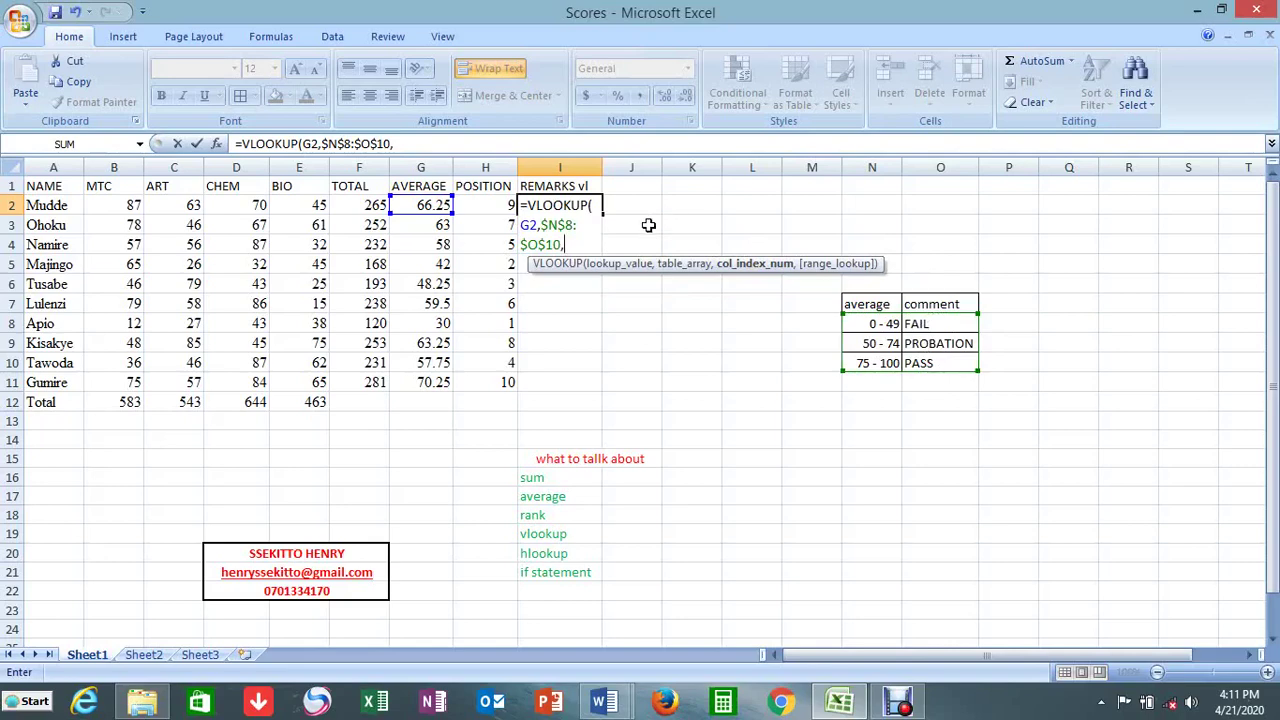
pyautogui.write(',')
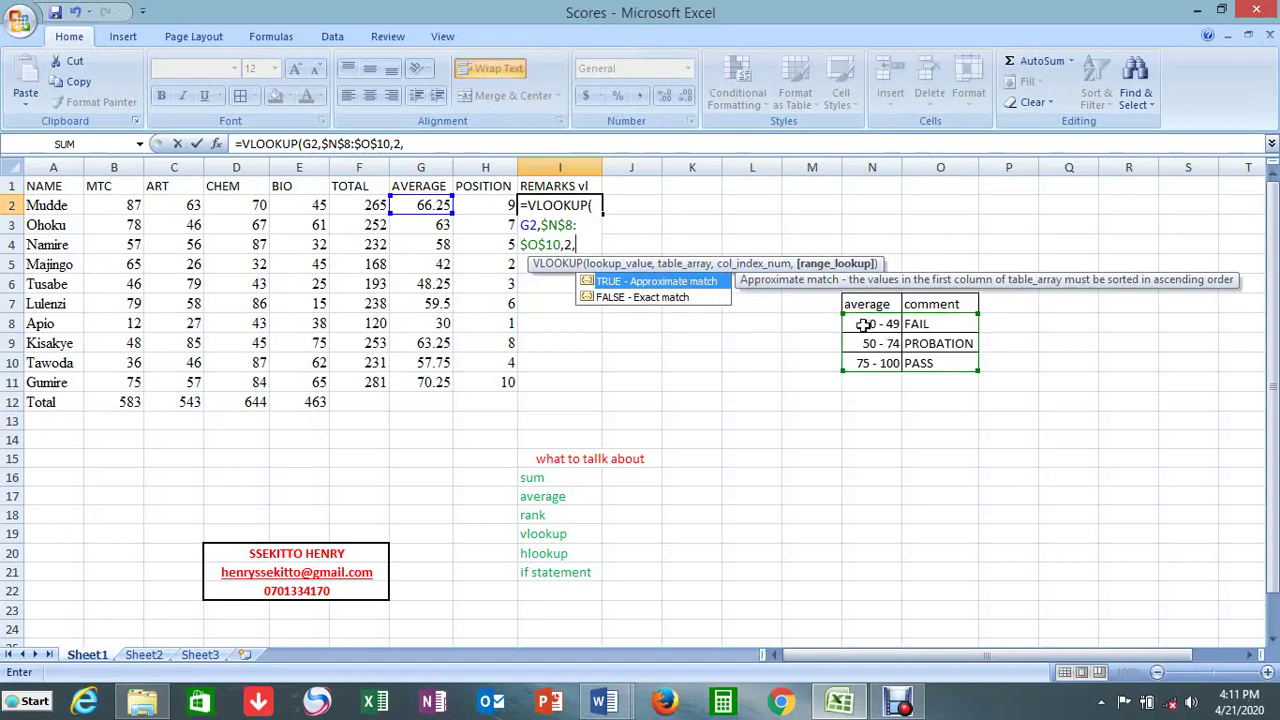
pyautogui.doubleClick(615, 283)
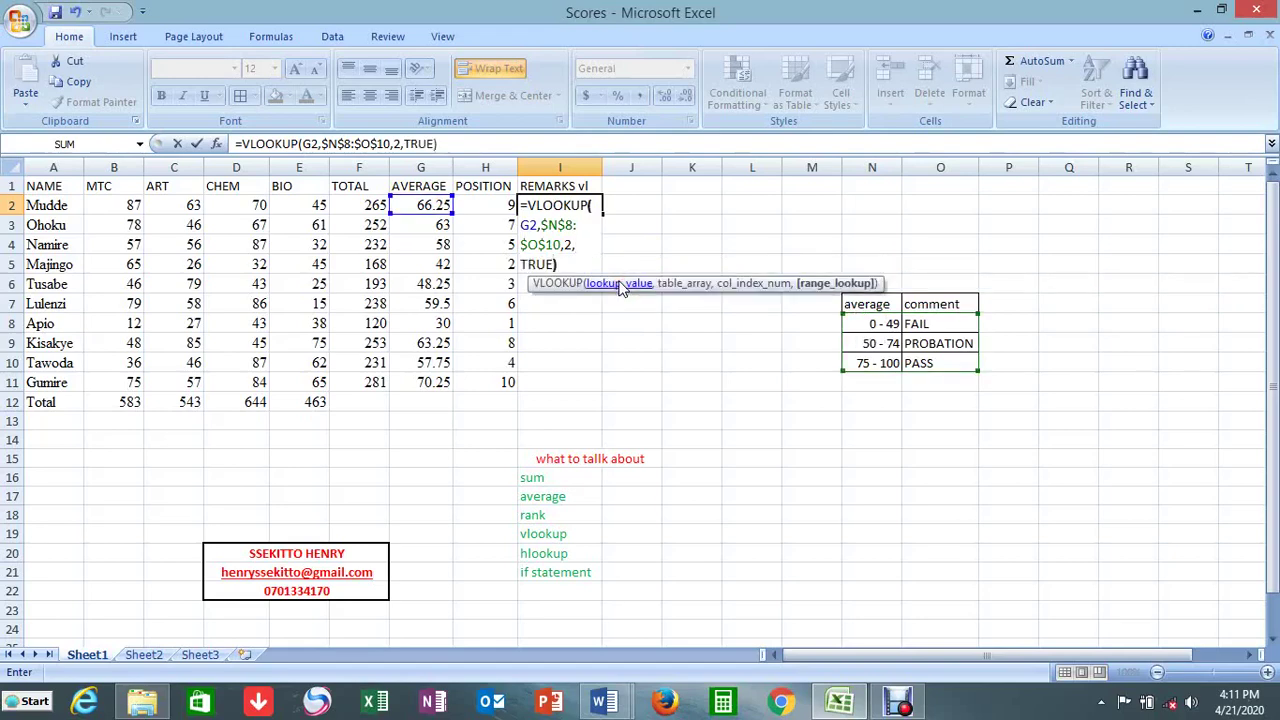
pyautogui.press('Return')
pyautogui.click(581, 206)
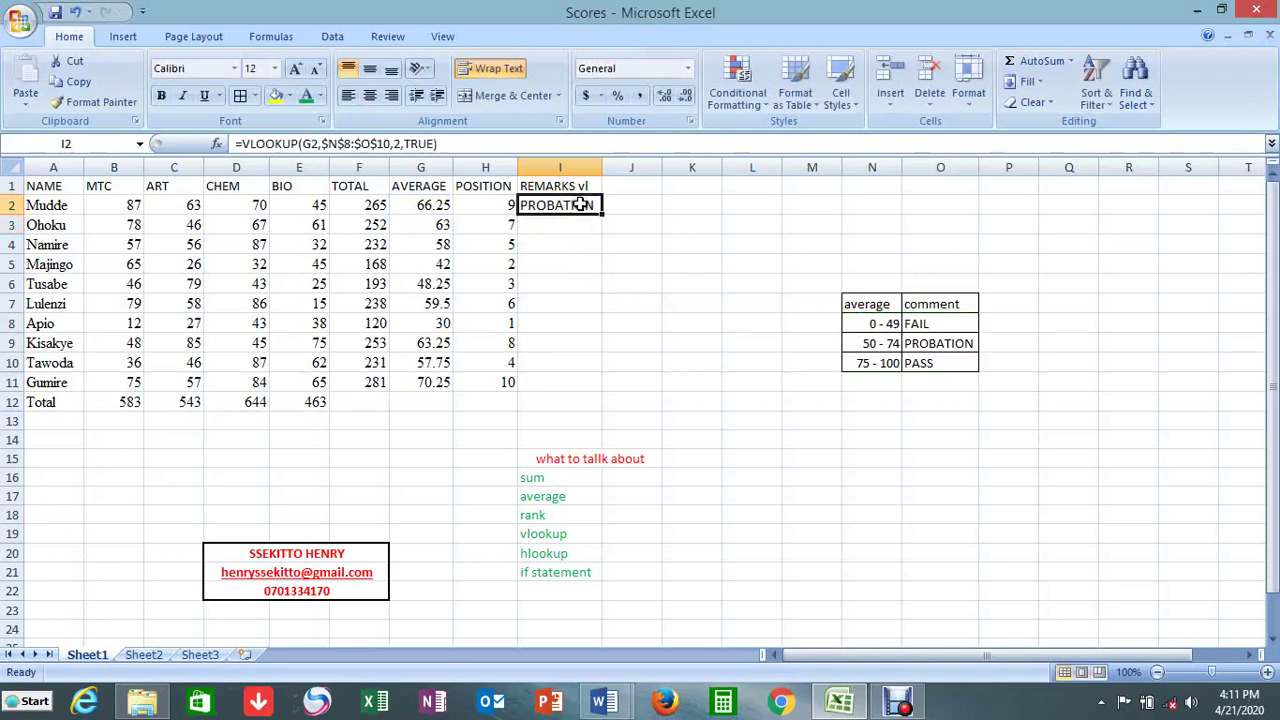
pyautogui.moveTo(600, 214); pyautogui.dragTo(595, 388)
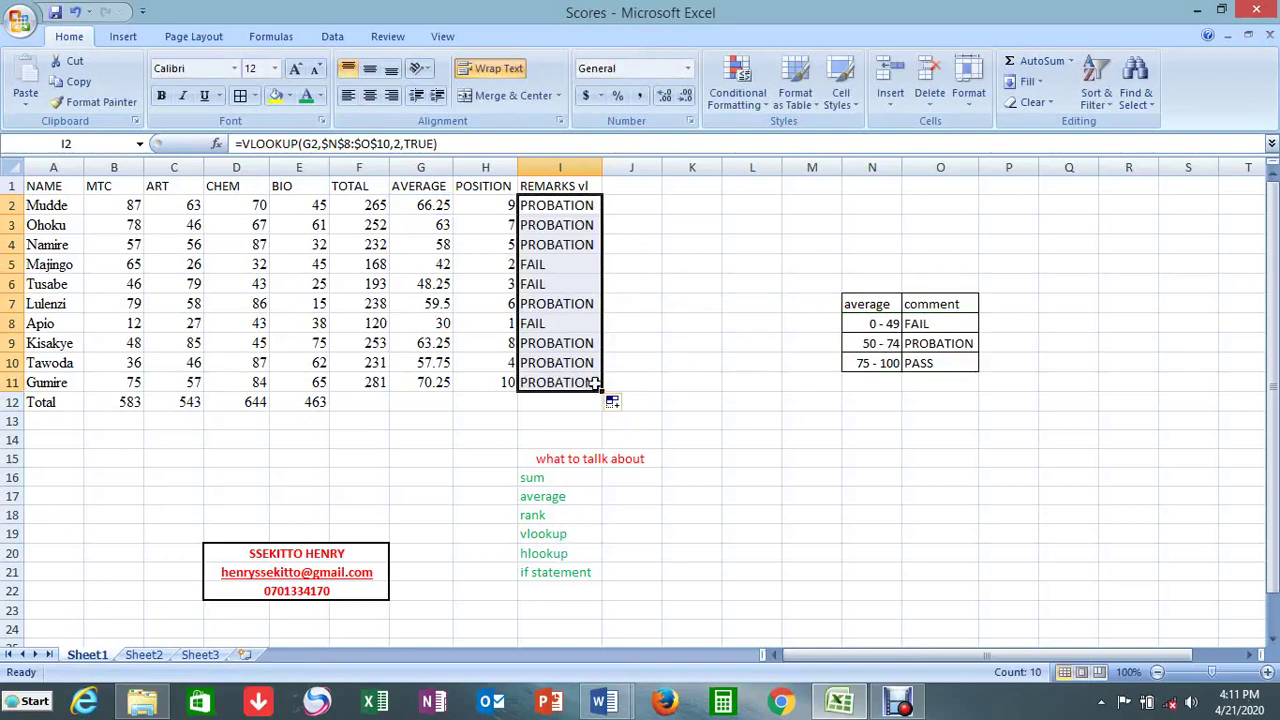
# - Enter the row labels average in N13 and comment in N14 for a horizontal lookup table
pyautogui.click(858, 419)
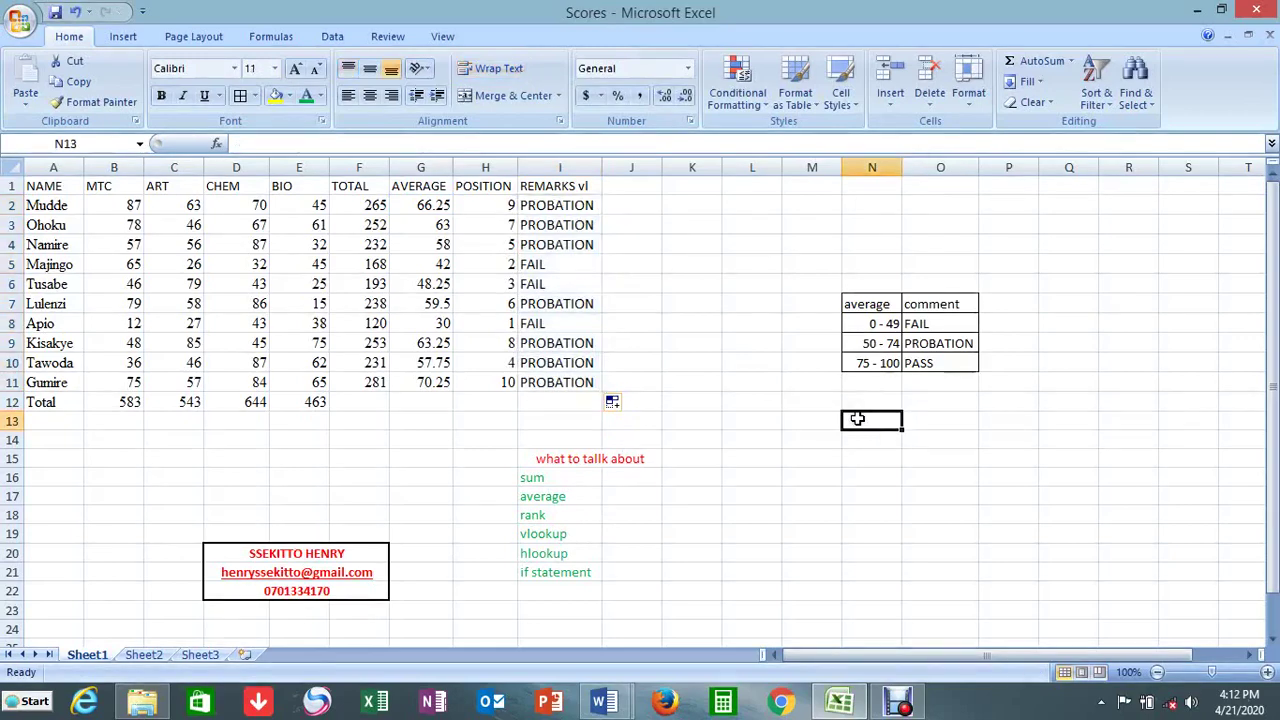
pyautogui.write('average')
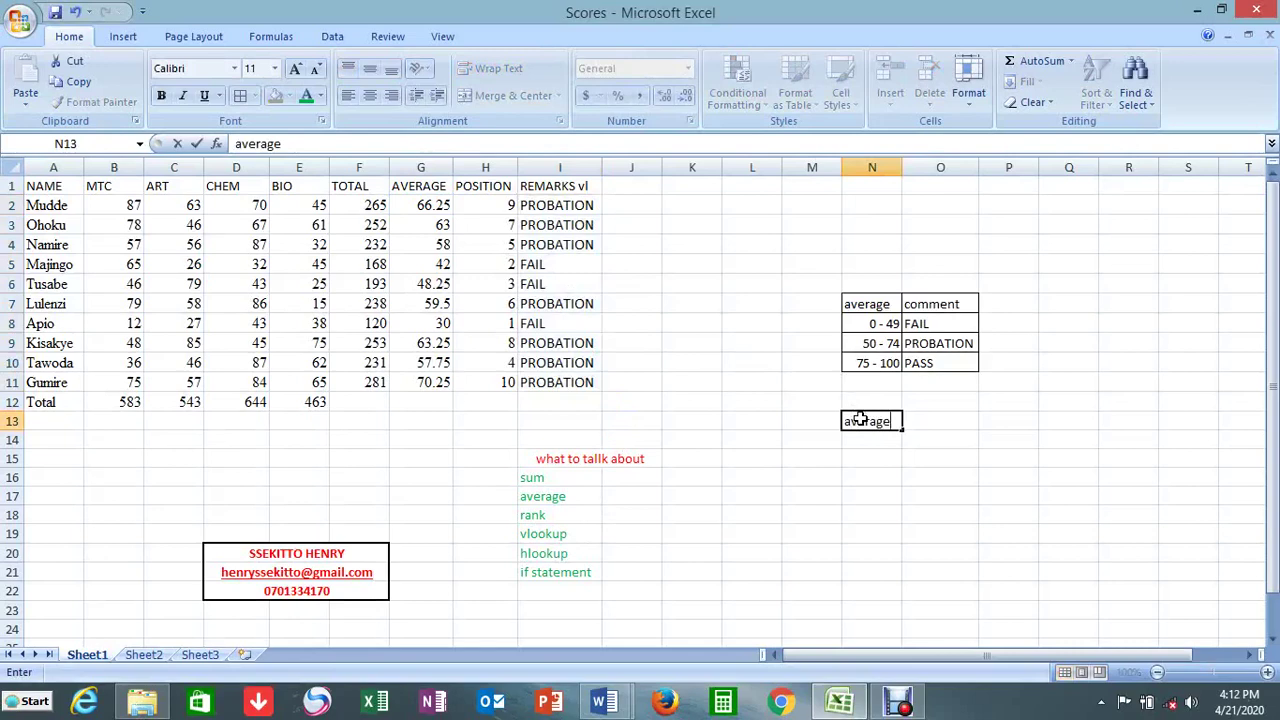
pyautogui.press('Return')
pyautogui.write('comment')
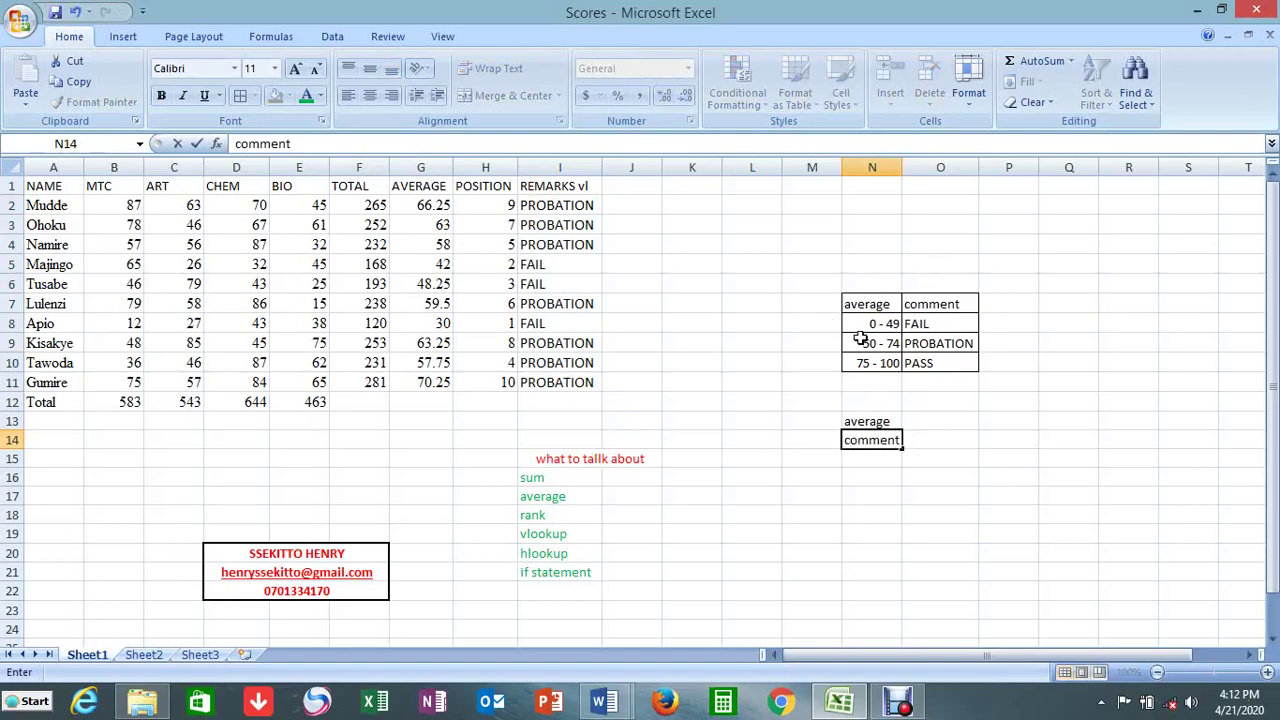
pyautogui.click(924, 422)
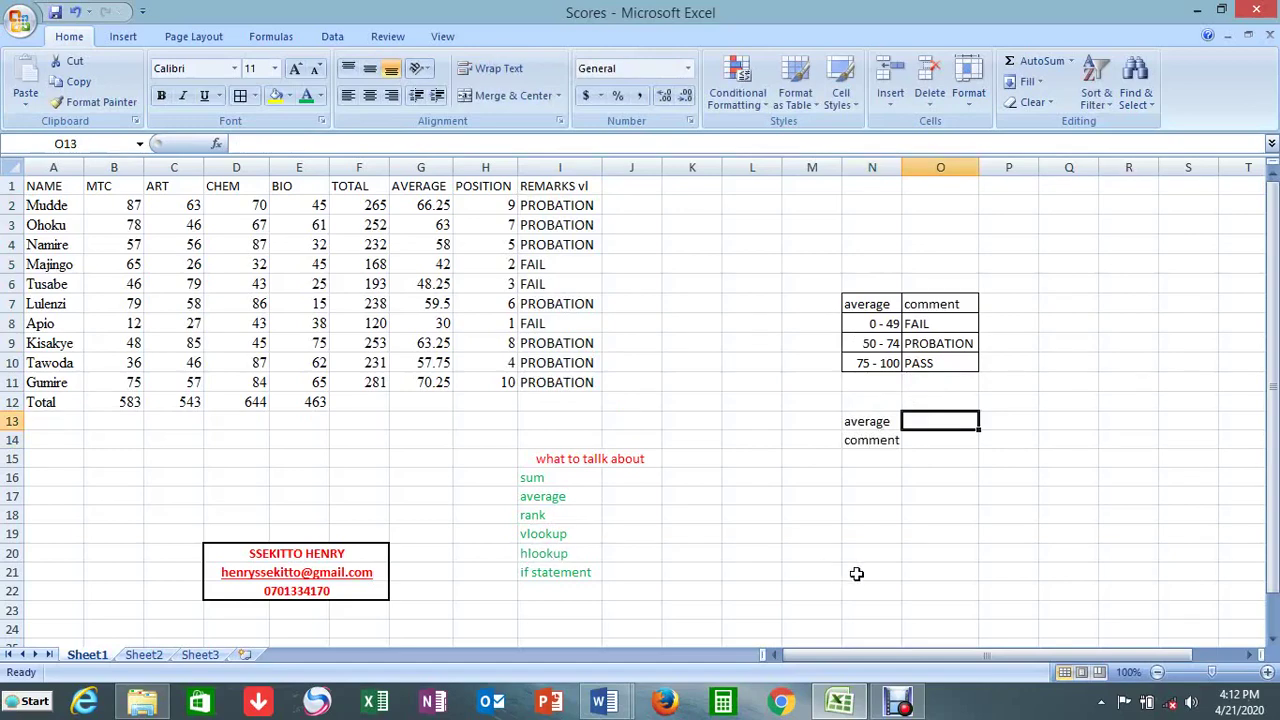
# - Copy the three average ranges from N8, N9 and N10 into O13, P13 and Q13 respectively
pyautogui.click(872, 328)
pyautogui.hotkey('ctrl', 'c')
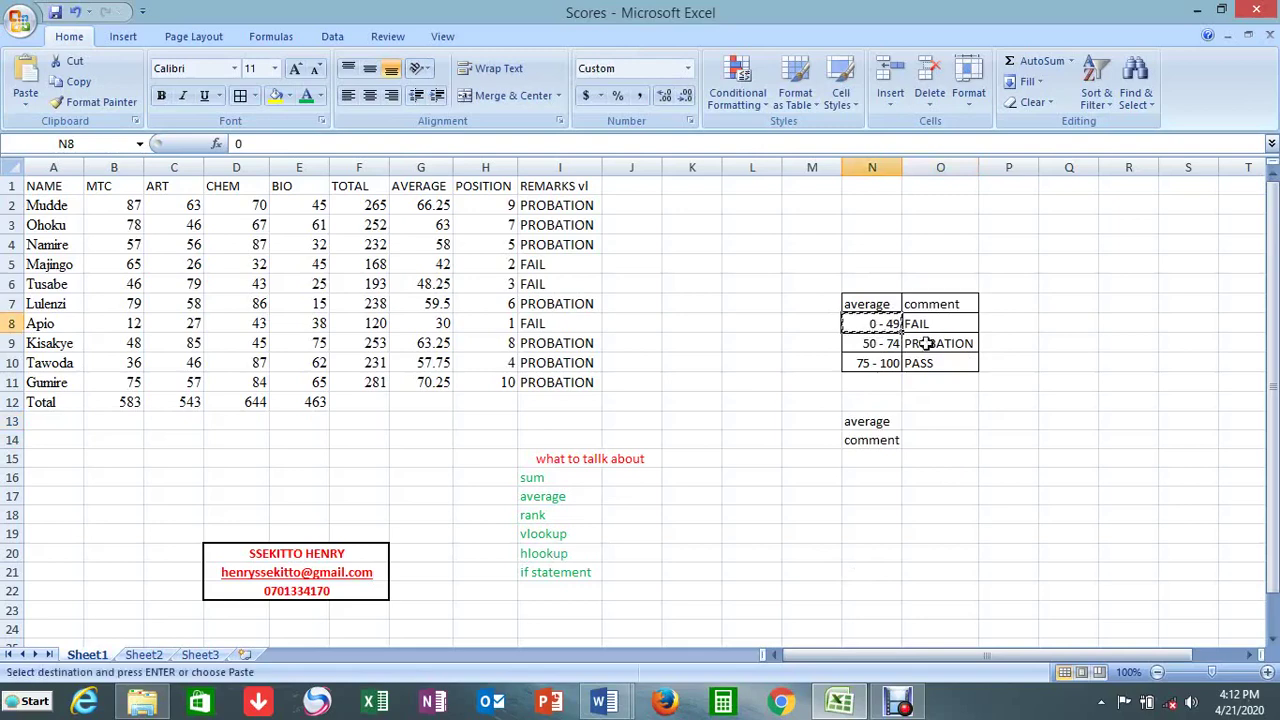
pyautogui.click(922, 425)
pyautogui.hotkey('ctrl', 'v')
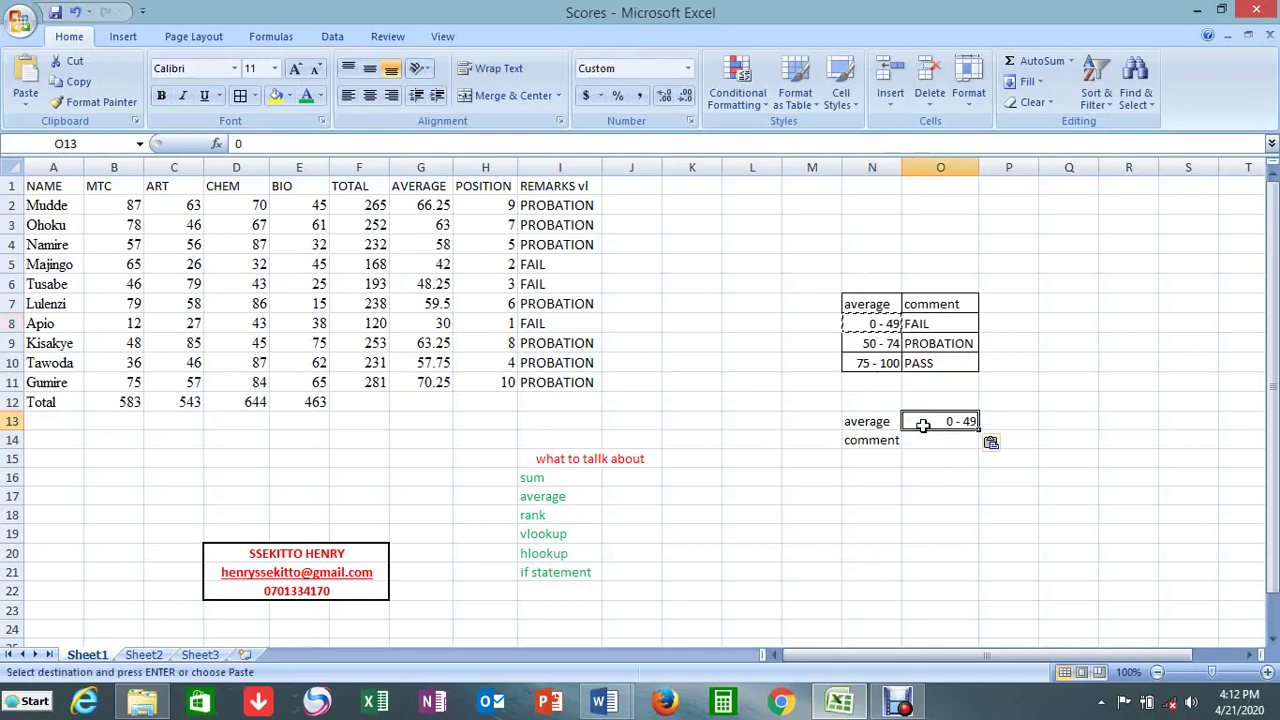
pyautogui.click(887, 343)
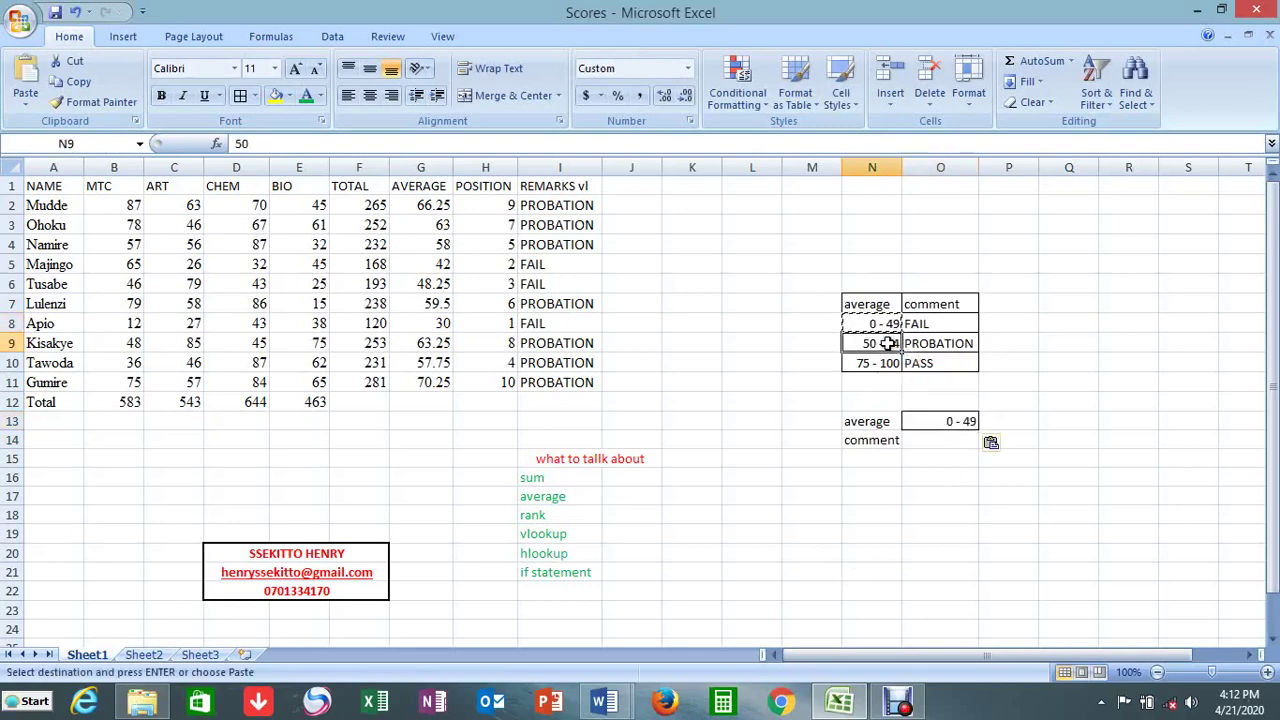
pyautogui.hotkey('ctrl', 'c')
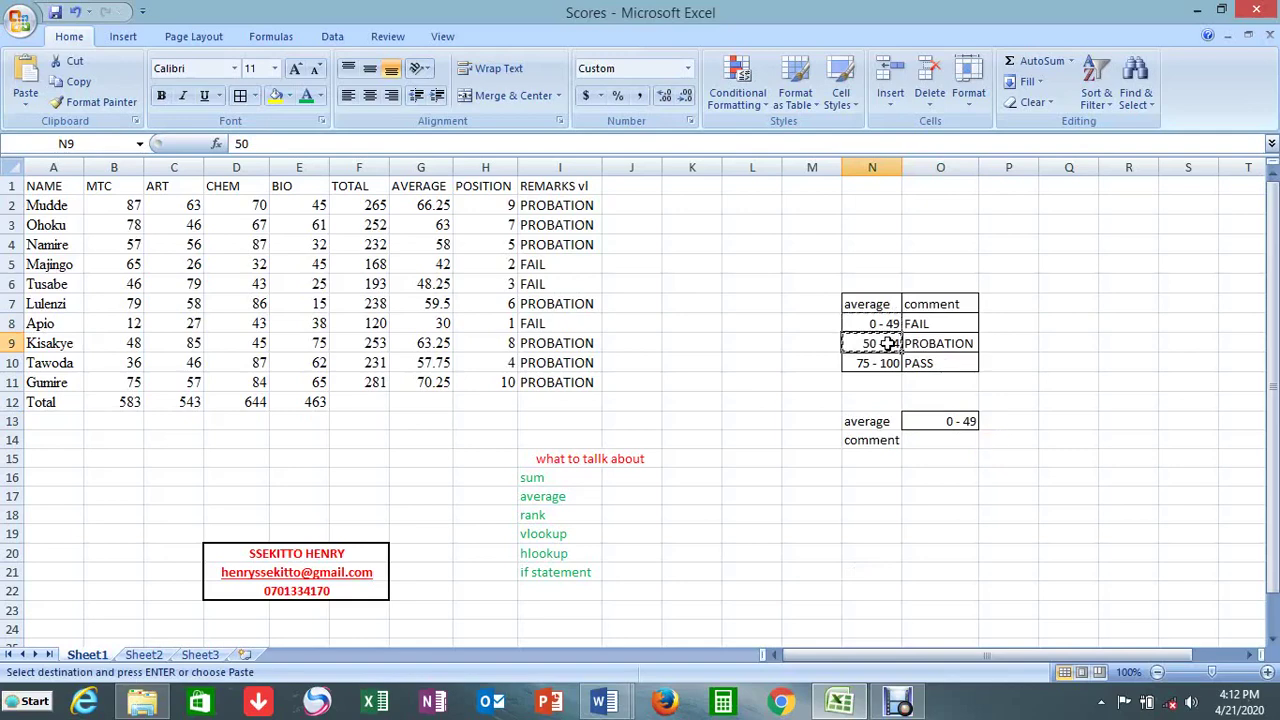
pyautogui.click(1007, 420)
pyautogui.hotkey('ctrl', 'v')
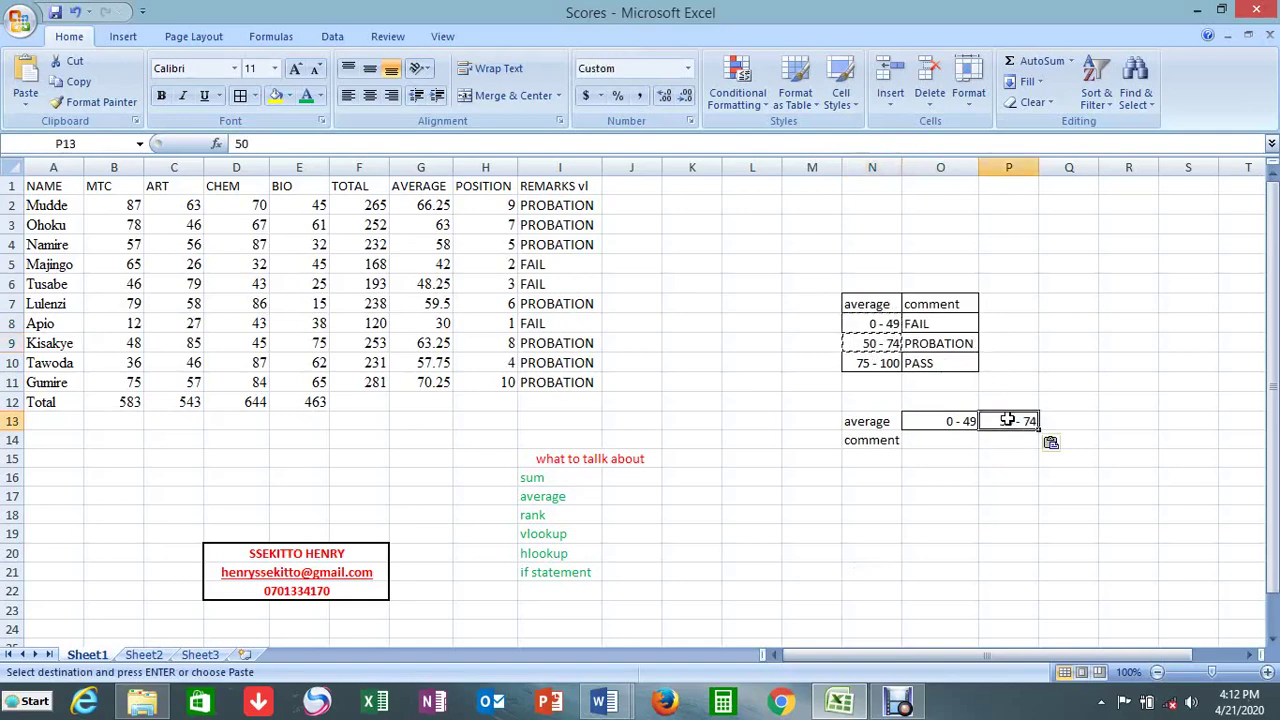
pyautogui.click(879, 364)
pyautogui.hotkey('ctrl', 'c')
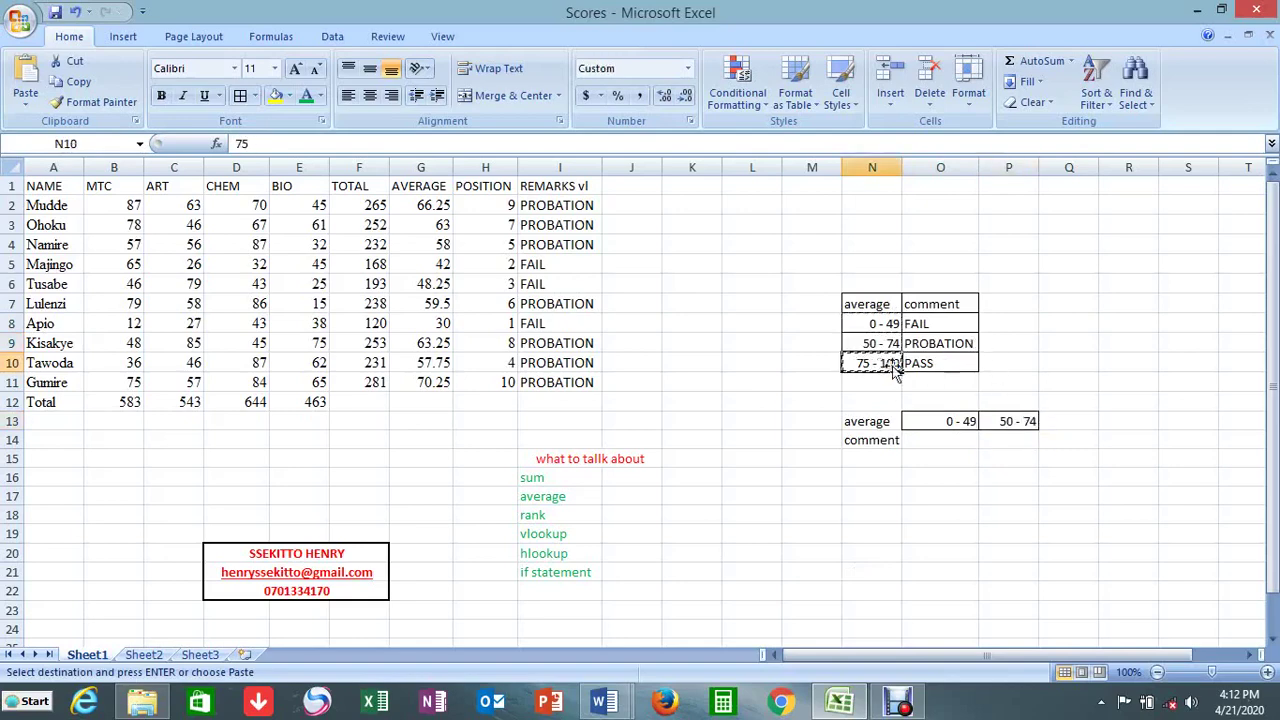
pyautogui.click(1056, 421)
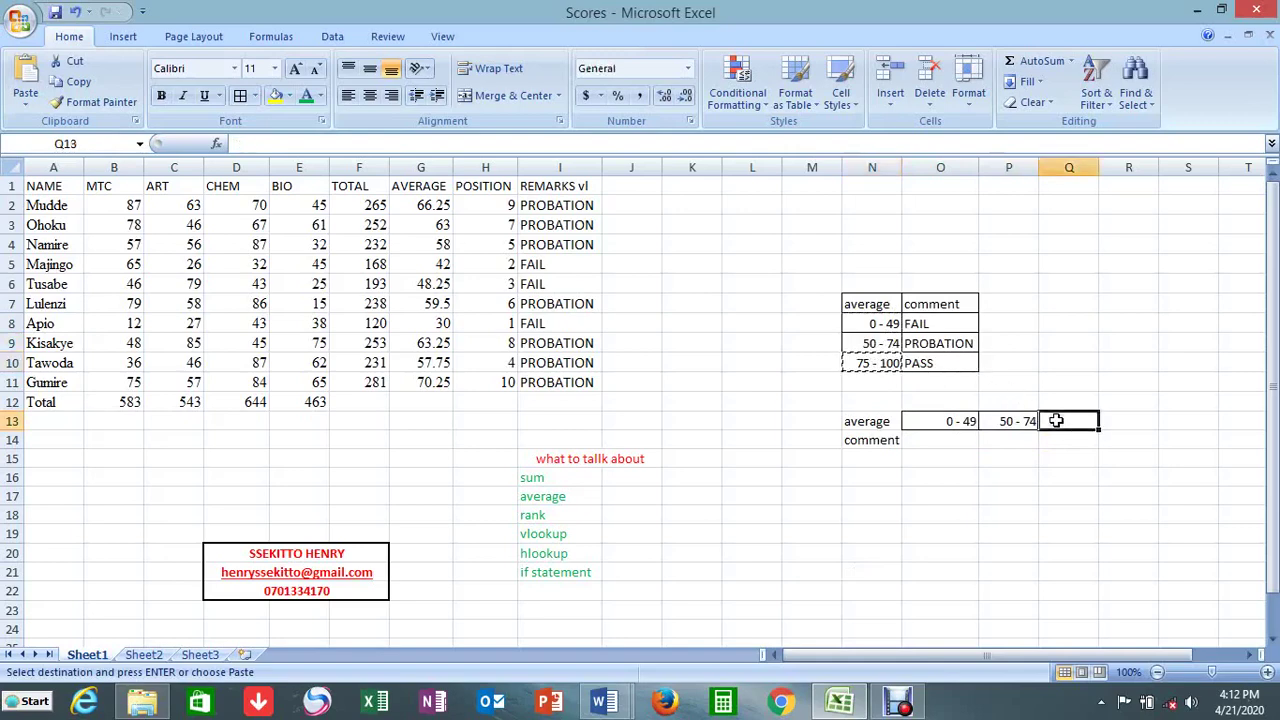
pyautogui.hotkey('ctrl', 'v')
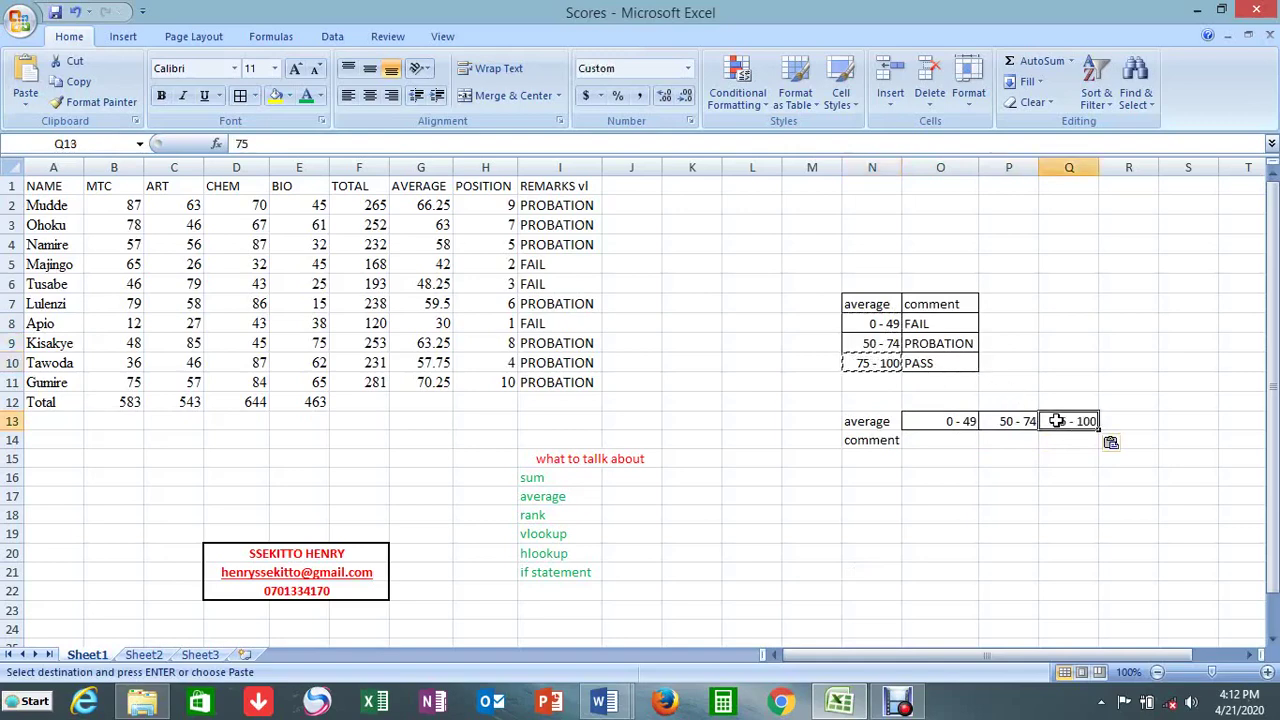
# - Copy the comments FAIL, PROBATION and PASS from O8, O9 and O10 into O14, P14 and Q14 respectively
pyautogui.click(917, 323)
pyautogui.hotkey('ctrl', 'c')
pyautogui.click(925, 440)
pyautogui.hotkey('ctrl', 'v')
pyautogui.click(957, 345)
pyautogui.hotkey('ctrl', 'c')
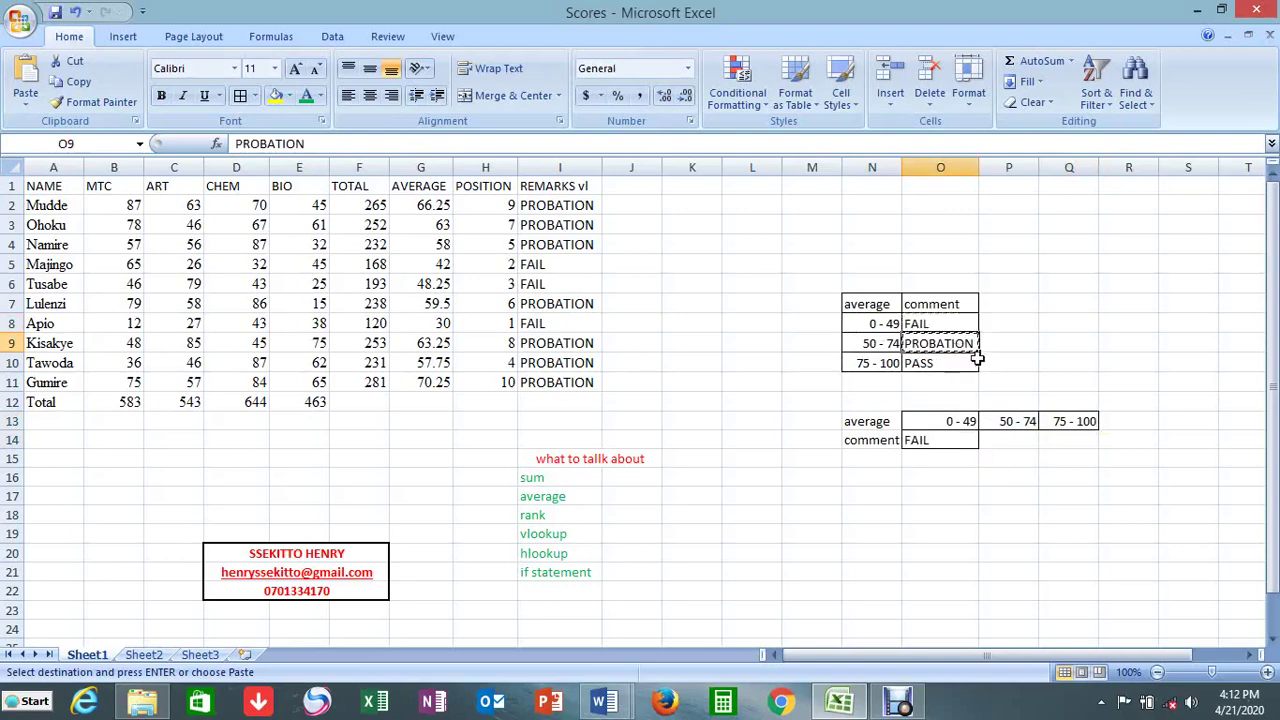
pyautogui.click(1005, 438)
pyautogui.hotkey('ctrl', 'v')
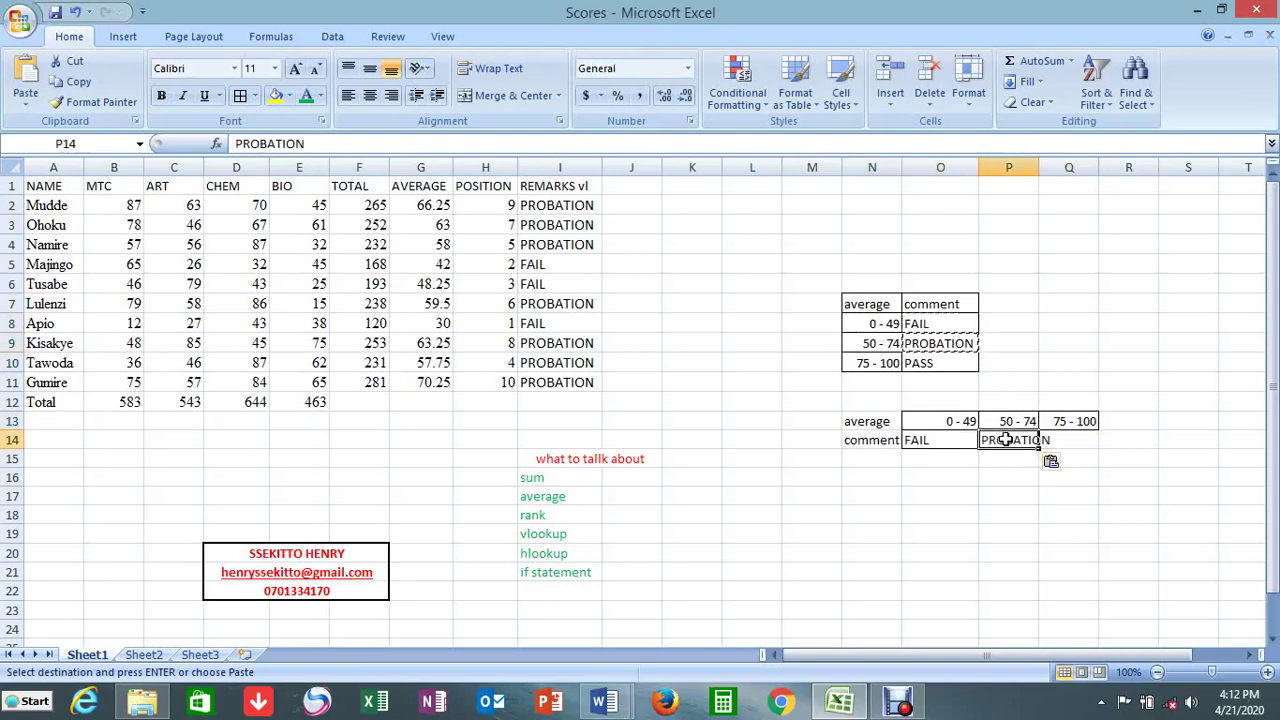
pyautogui.click(948, 360)
pyautogui.hotkey('ctrl', 'c')
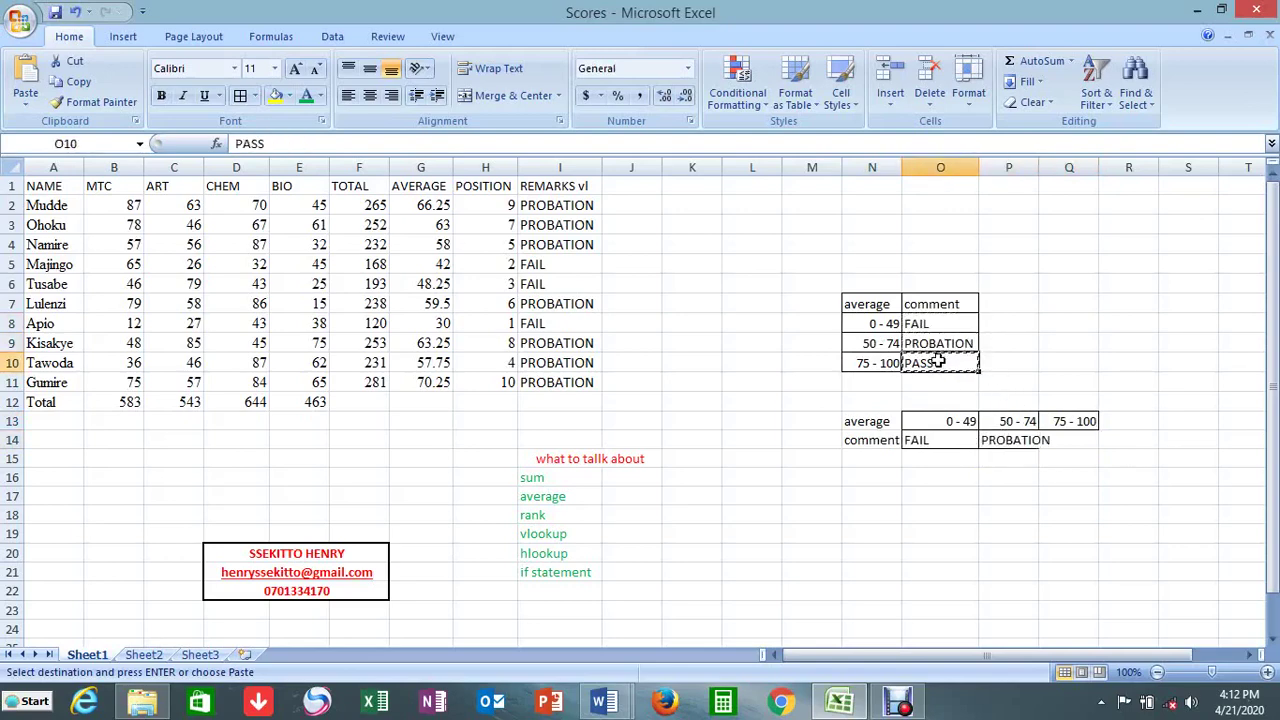
pyautogui.click(1082, 445)
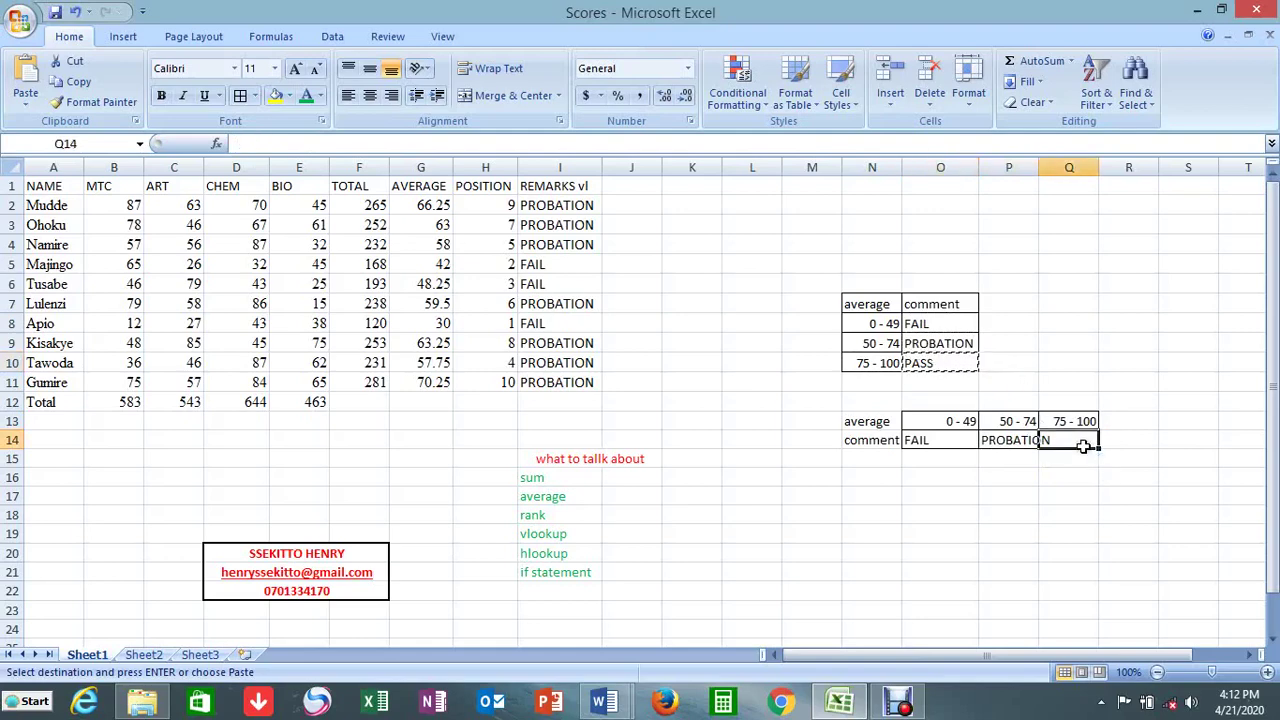
pyautogui.hotkey('ctrl', 'v')
# - Widen column P to fit its comment text and apply all borders to the horizontal lookup table N13:Q14
pyautogui.moveTo(1038, 162)
pyautogui.mouseDown()
pyautogui.moveTo(1062, 162)
pyautogui.moveTo(1051, 162)
pyautogui.mouseUp()
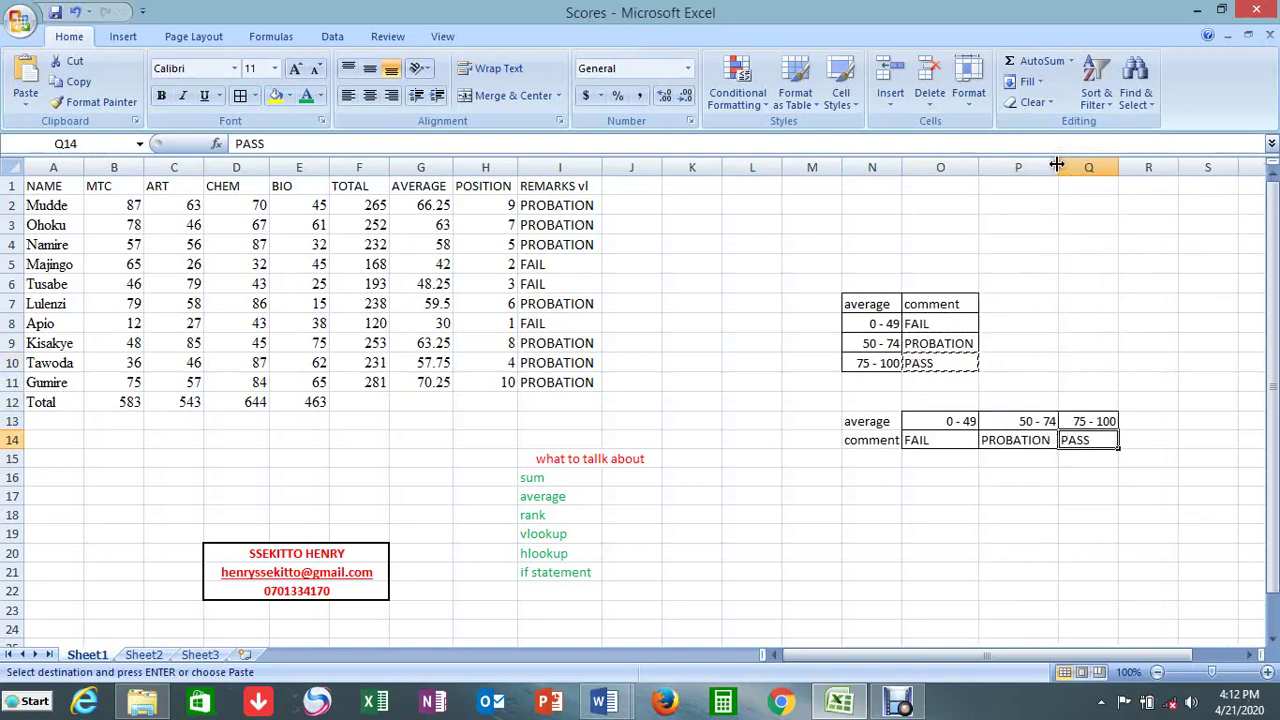
pyautogui.click(1010, 447)
pyautogui.click(1005, 503)
pyautogui.moveTo(870, 421); pyautogui.dragTo(1080, 445)
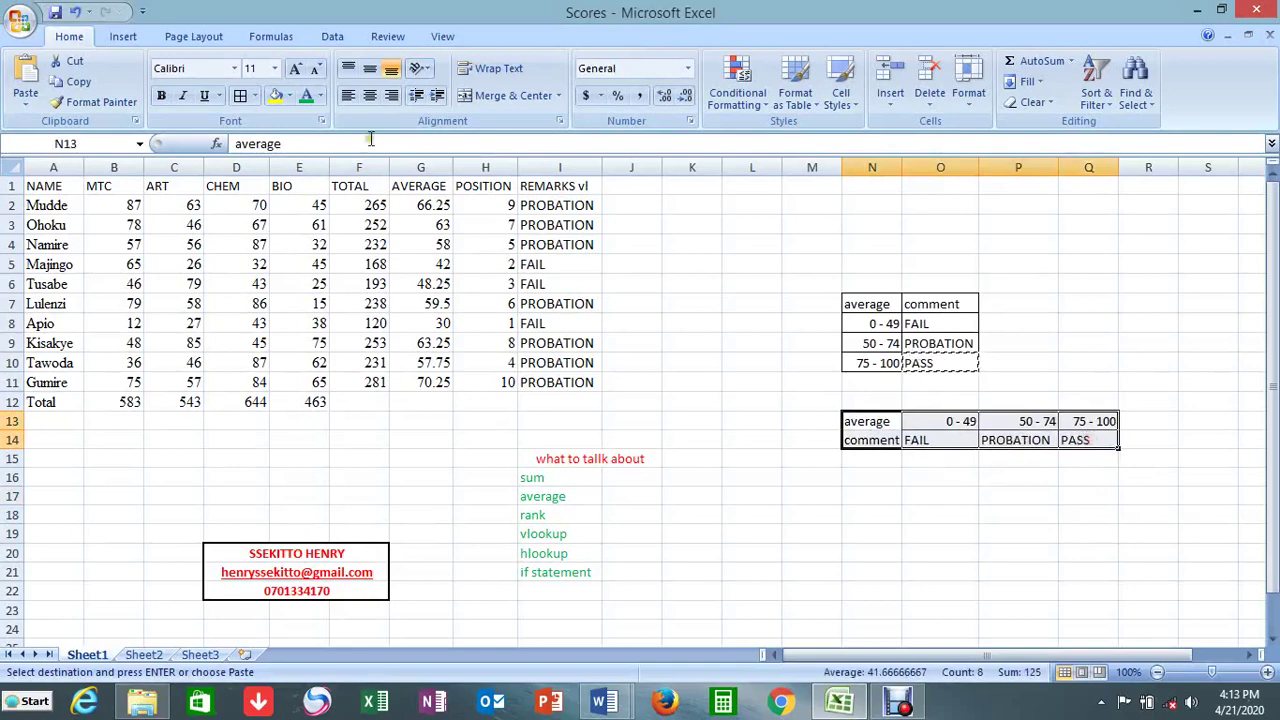
pyautogui.click(240, 95)
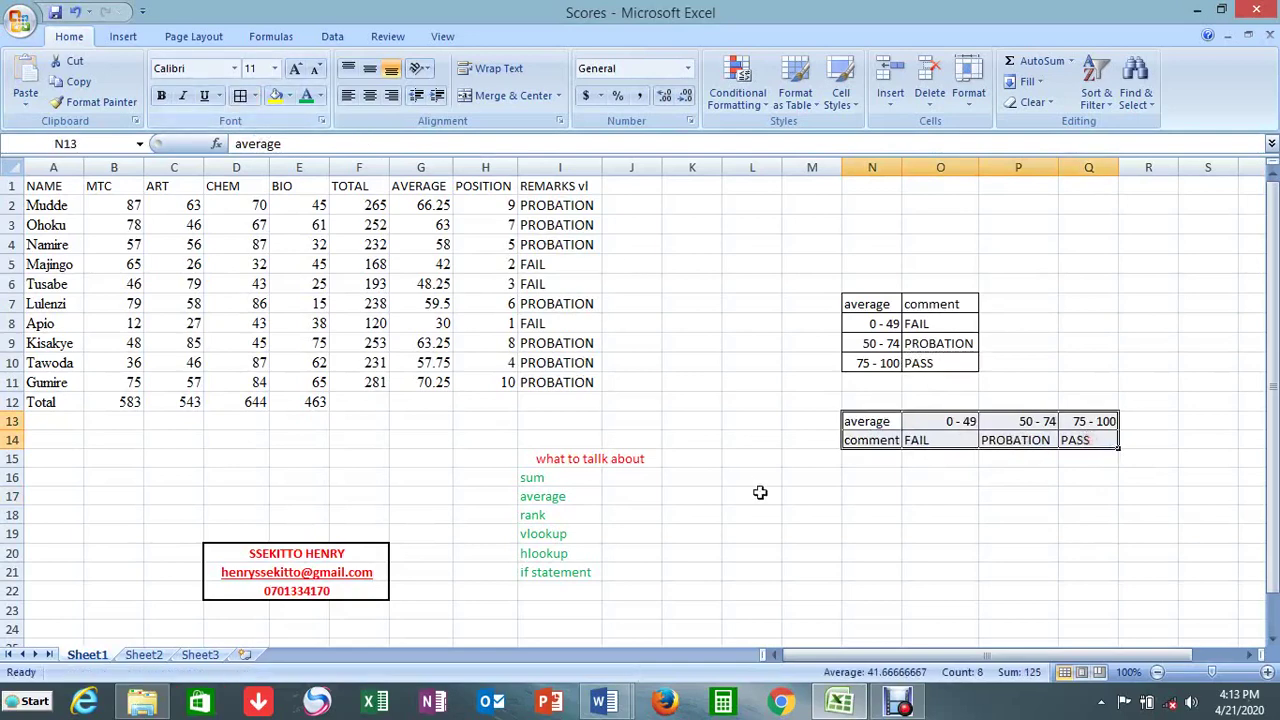
pyautogui.click(954, 500)
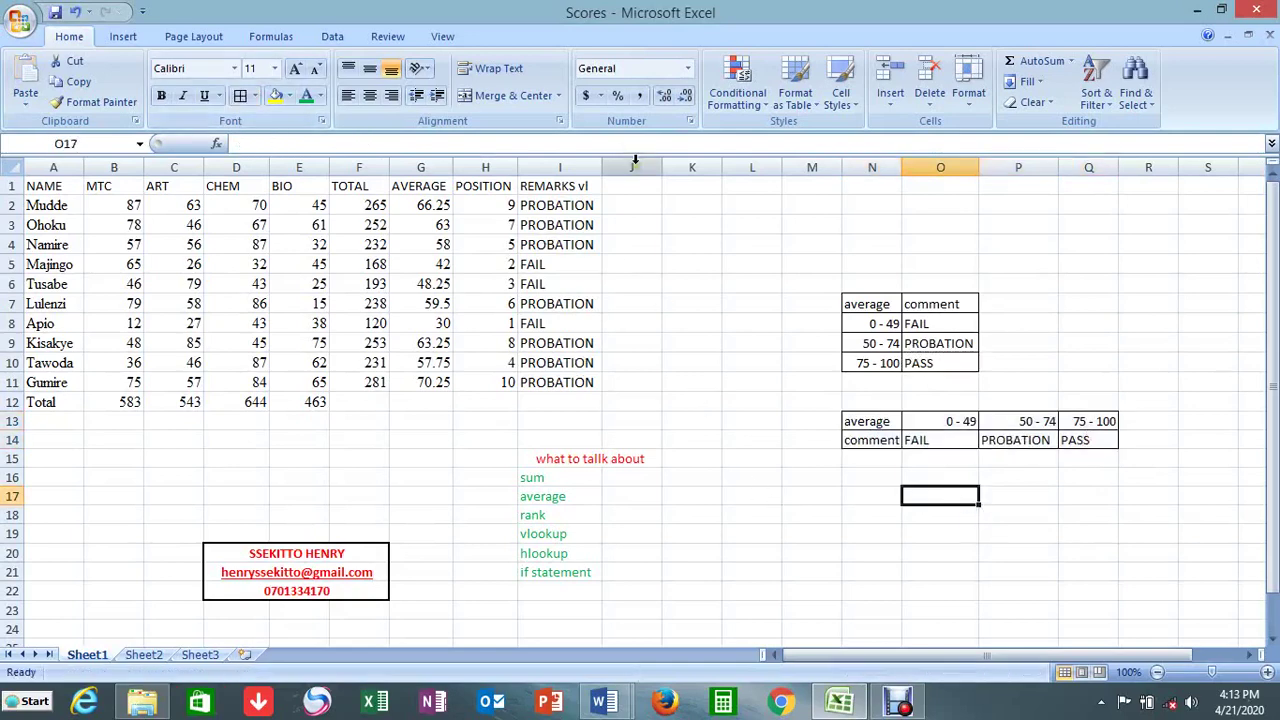
# - Enter the column header remark hl in J1
pyautogui.click(614, 188)
pyautogui.write('remark hl')
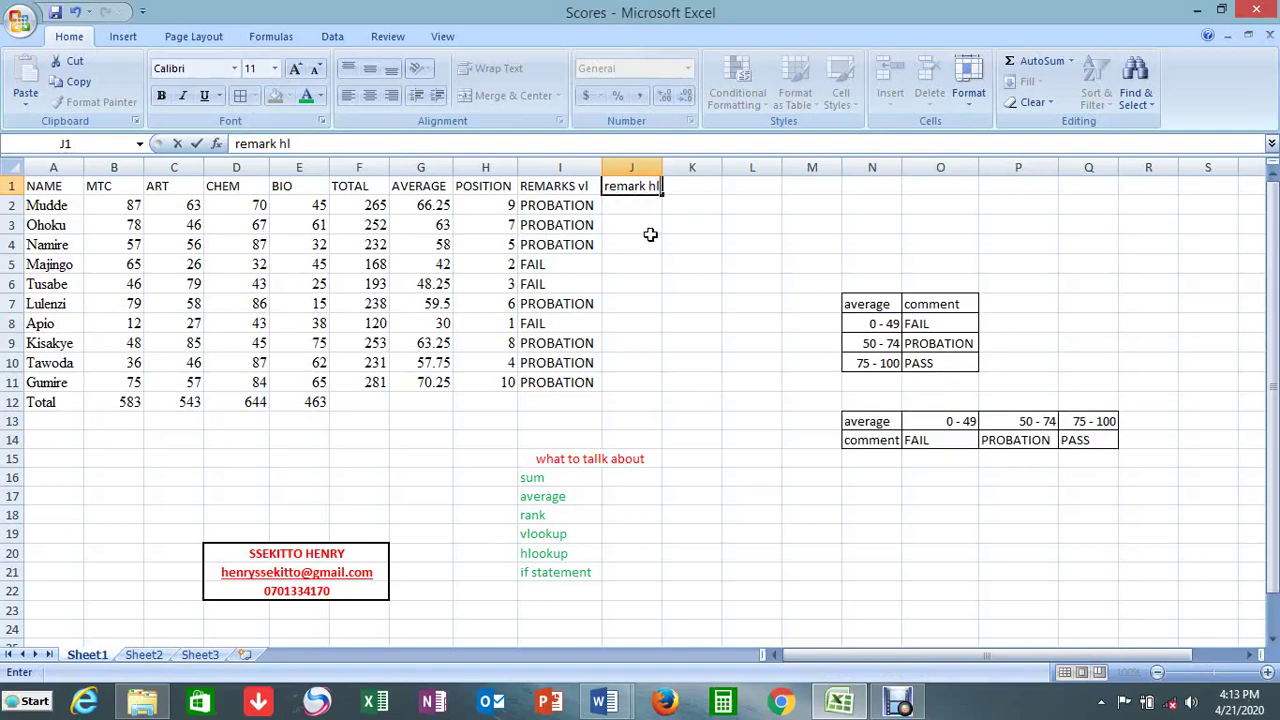
pyautogui.click(653, 240)
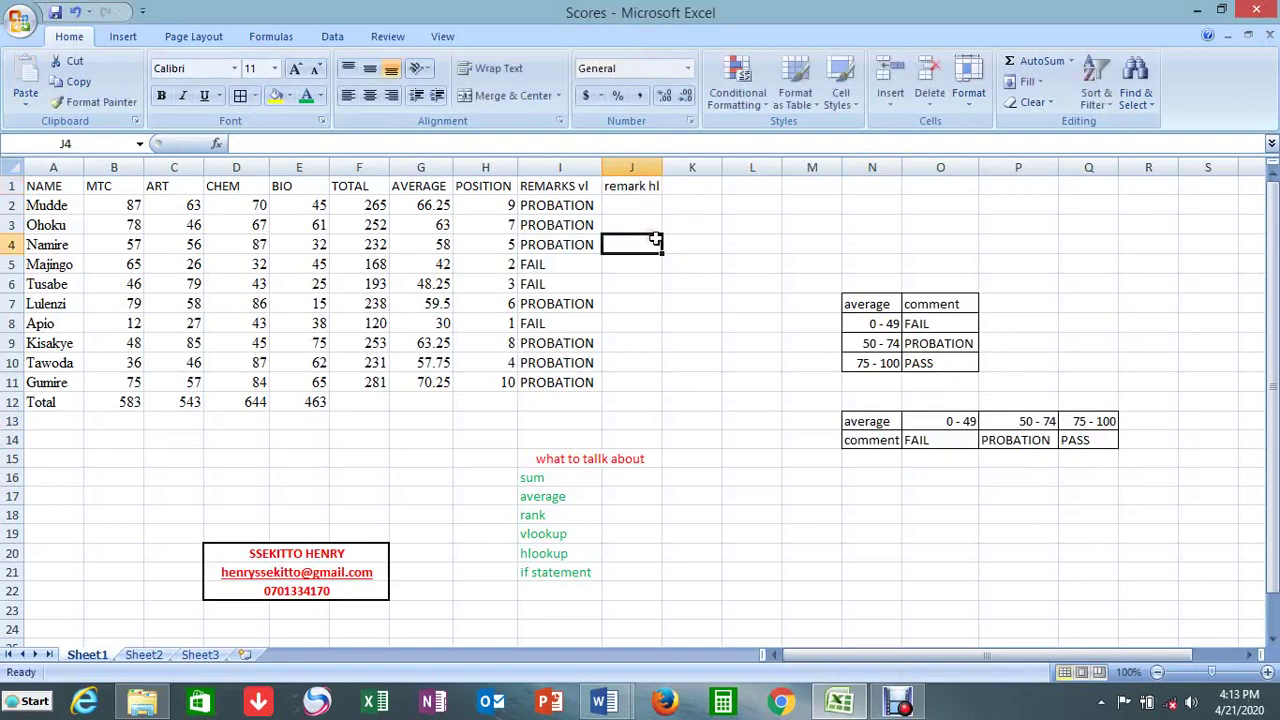
# - Start an HLOOKUP formula in J2 with G2 as the lookup value and the absolute range $O$13:$Q$14 as the table array
pyautogui.click(637, 204)
pyautogui.write('=')
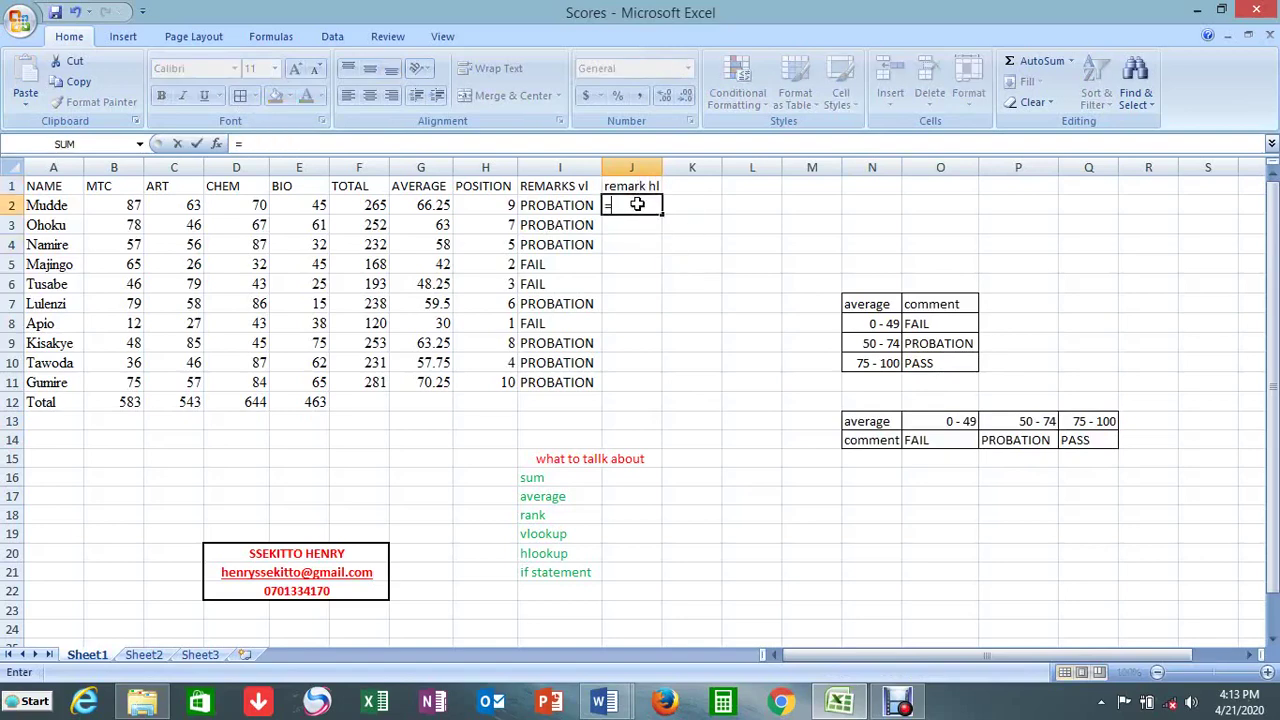
pyautogui.write('hlo')
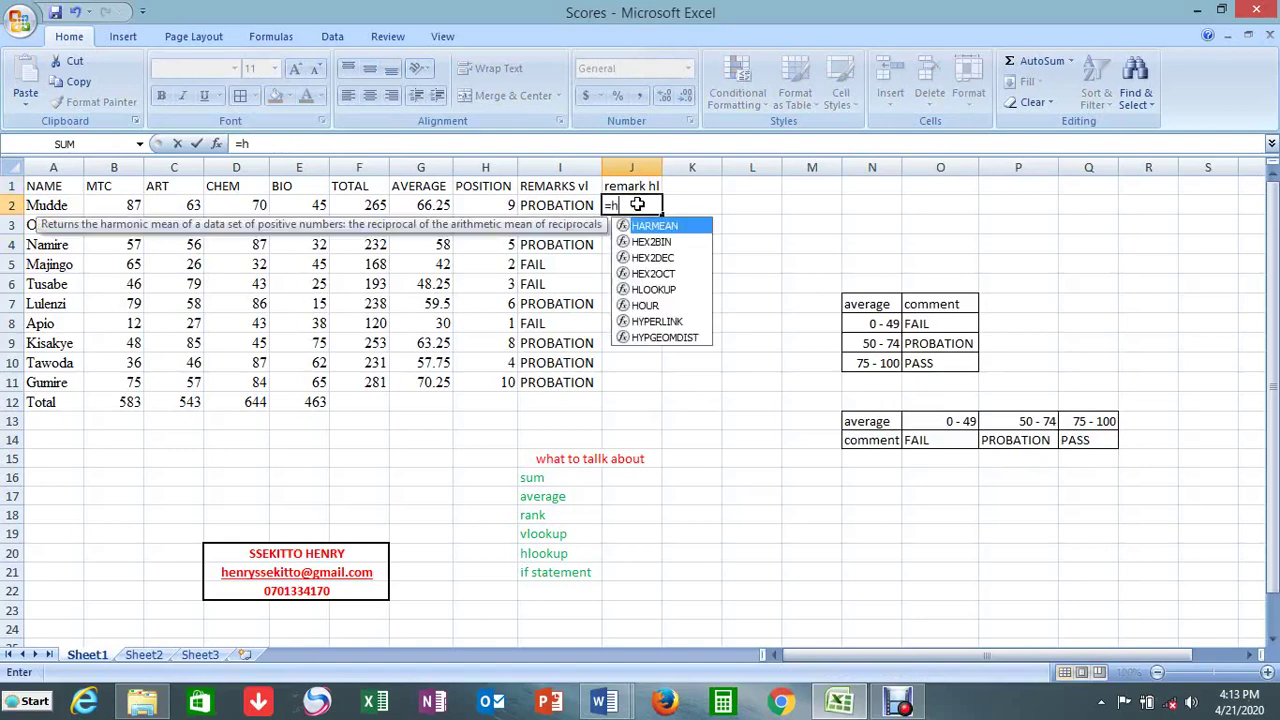
pyautogui.doubleClick(648, 226)
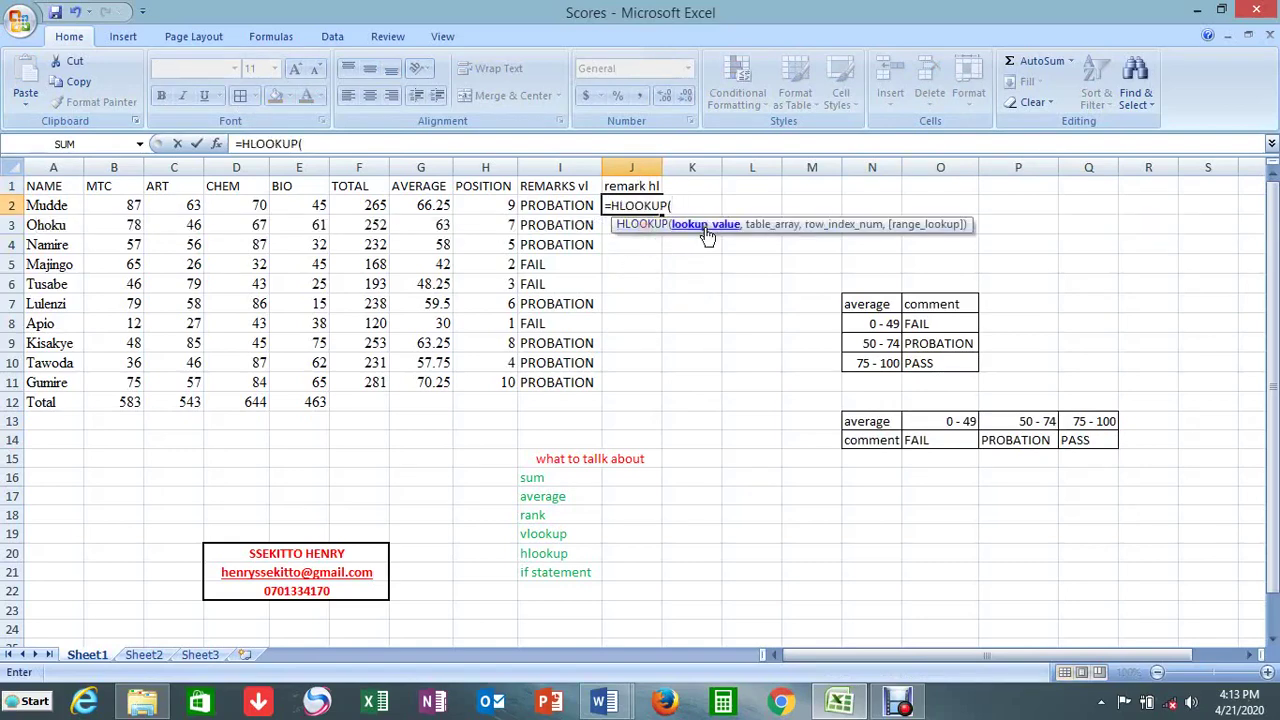
pyautogui.click(425, 206)
pyautogui.write(',')
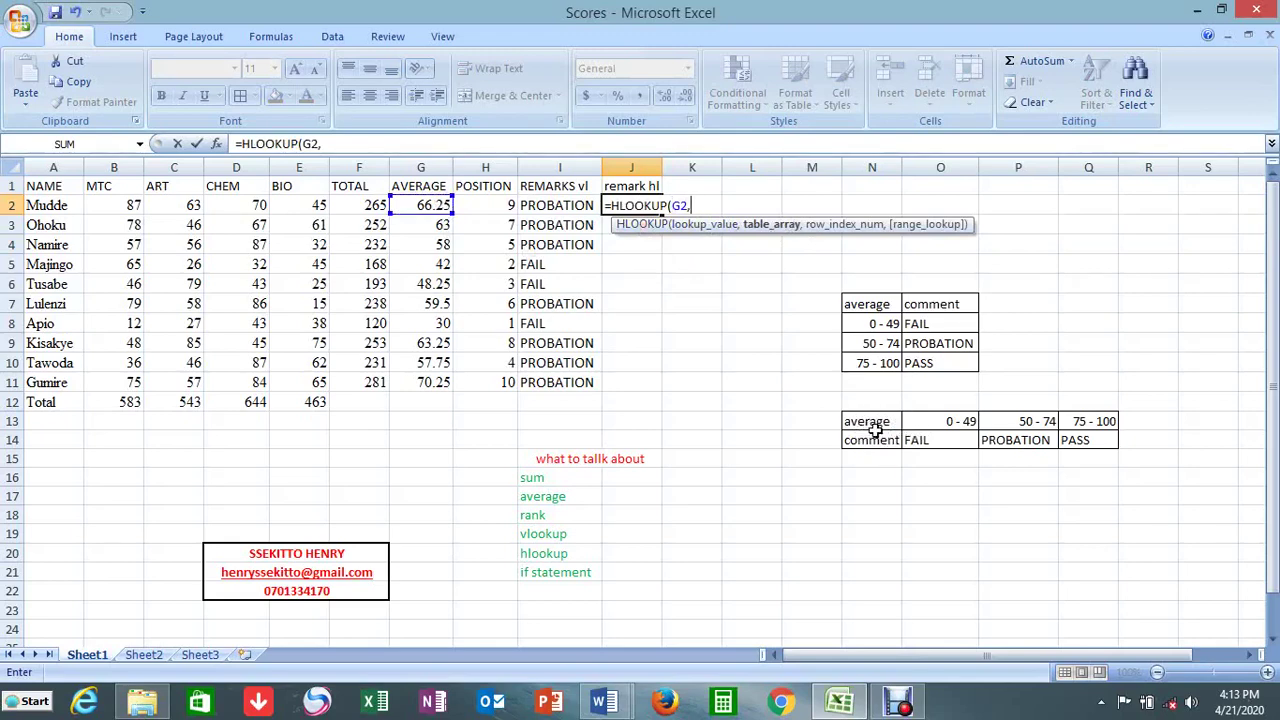
pyautogui.click(926, 420)
pyautogui.moveTo(926, 420); pyautogui.dragTo(1082, 432)
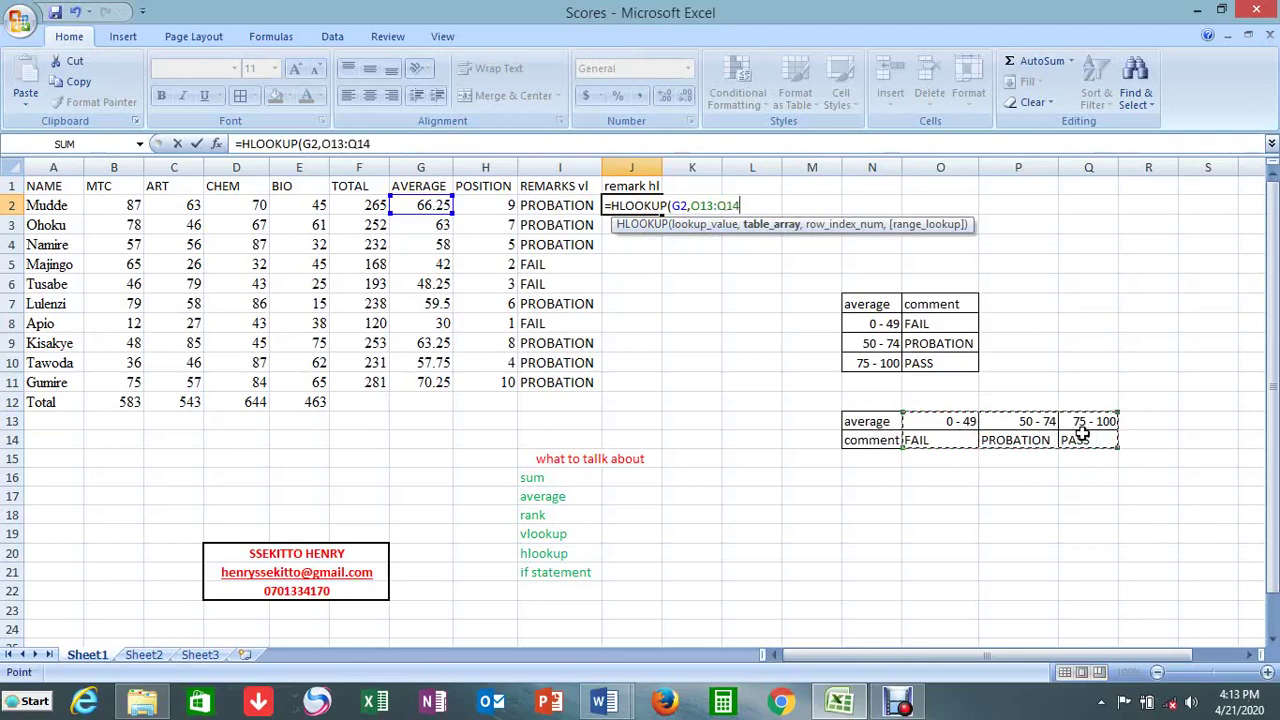
pyautogui.press('F4')
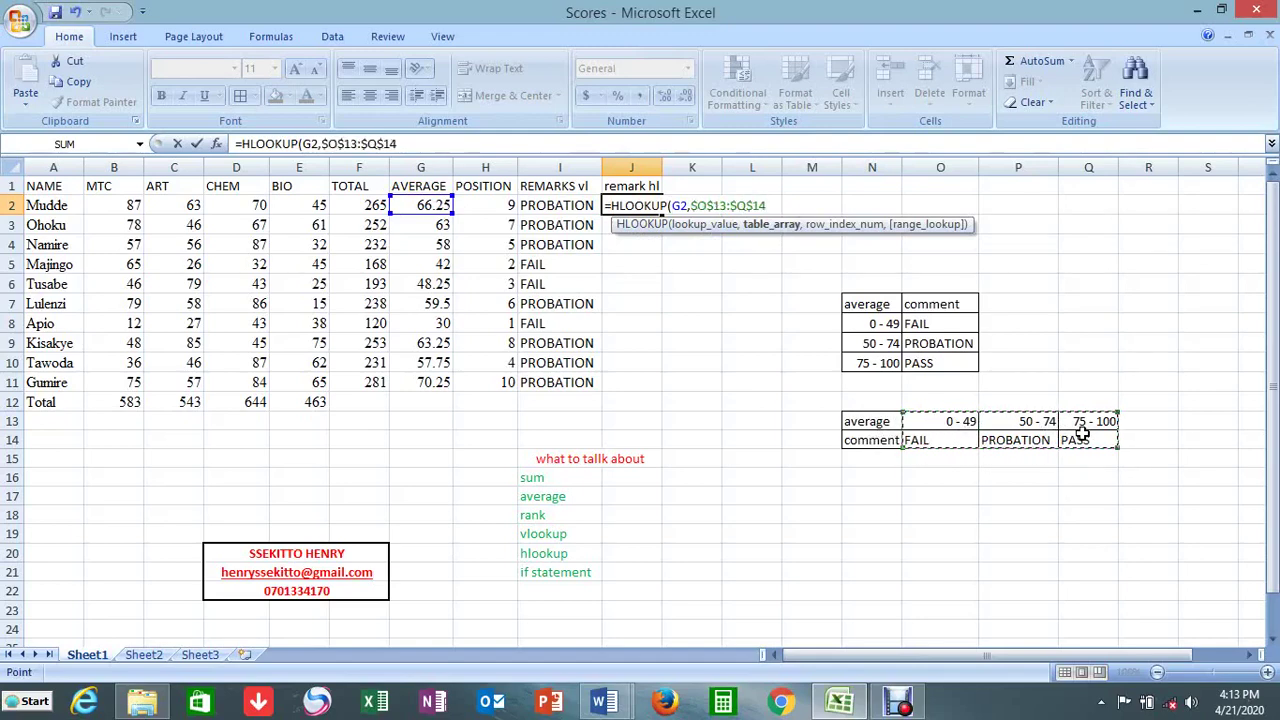
# - Complete the J2 HLOOKUP with row index 2 and TRUE for approximate match
pyautogui.write(',2')
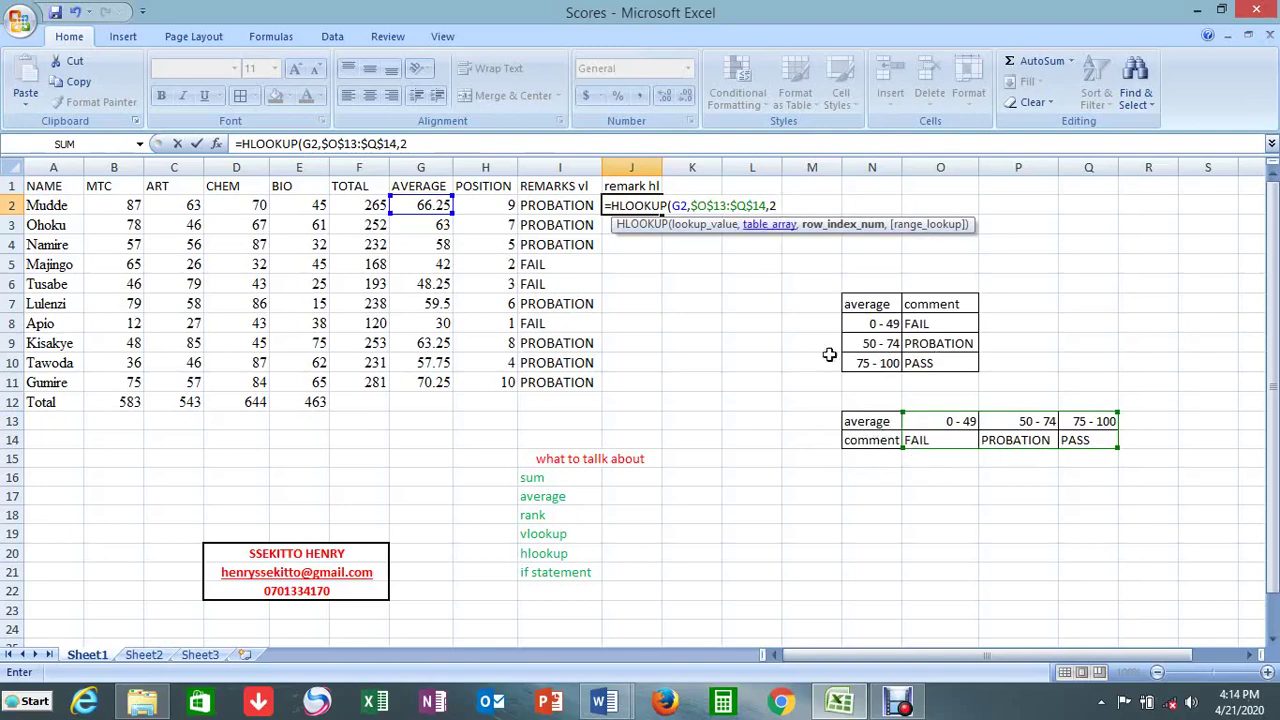
pyautogui.write(',')
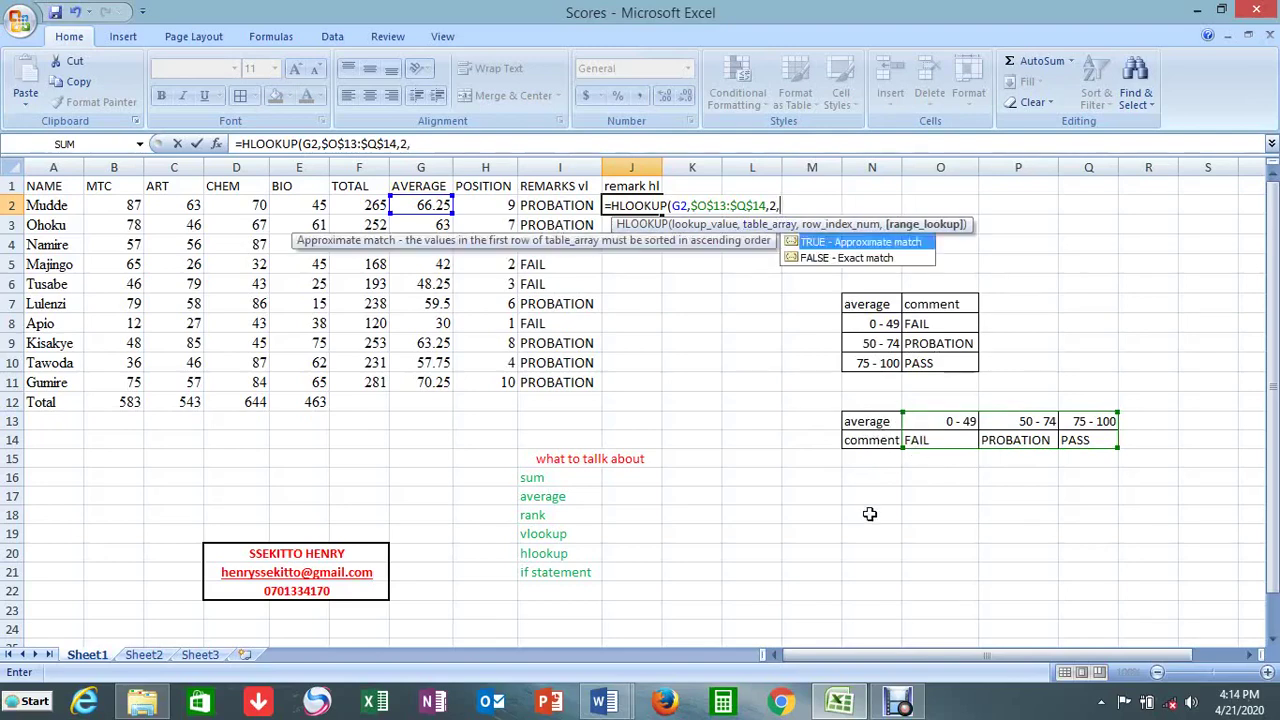
pyautogui.doubleClick(822, 243)
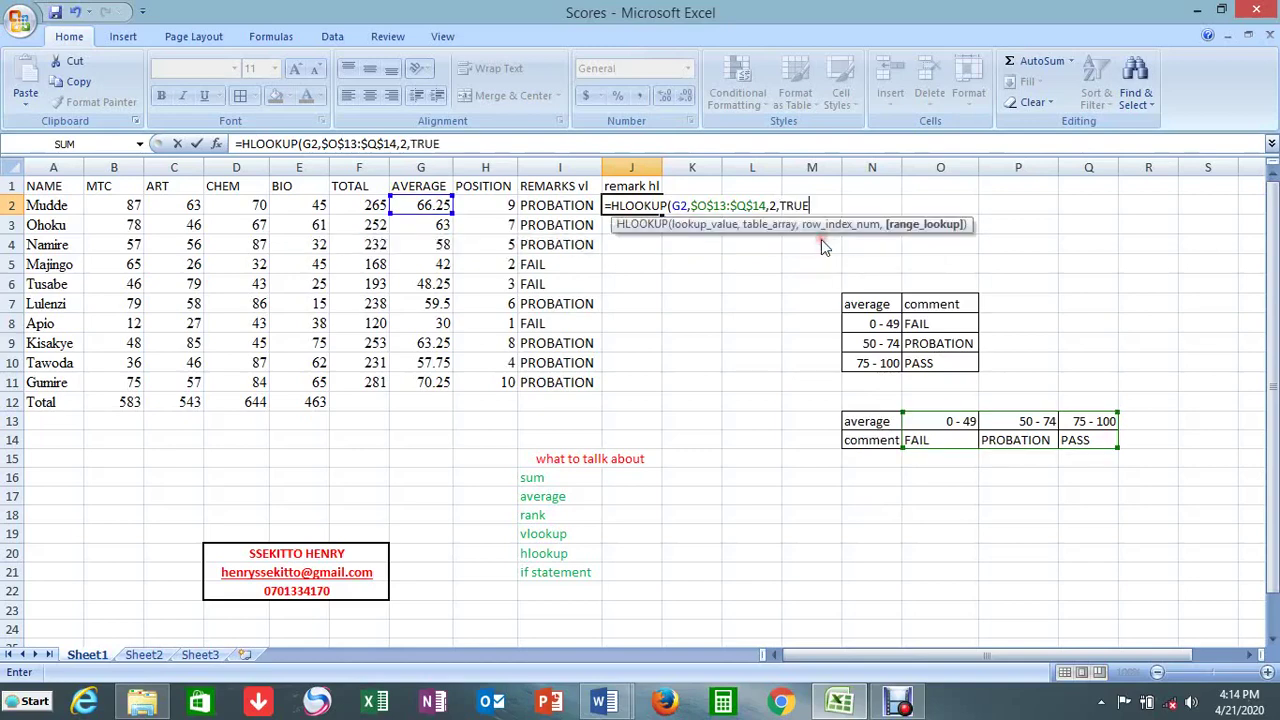
pyautogui.write(')')
pyautogui.press('Return')
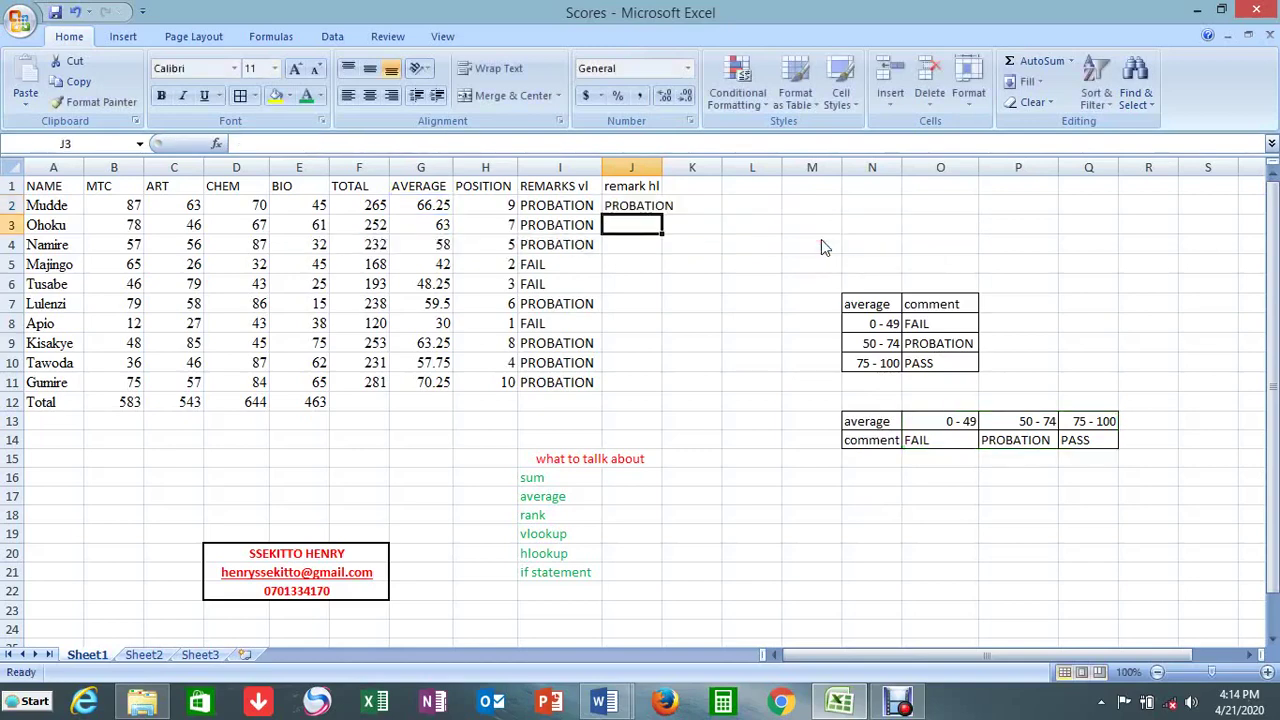
# - Widen column J to fit its remarks and fill the J2 formula down to J11
pyautogui.moveTo(662, 167); pyautogui.dragTo(682, 168)
pyautogui.click(652, 205)
pyautogui.moveTo(682, 215); pyautogui.dragTo(677, 390)
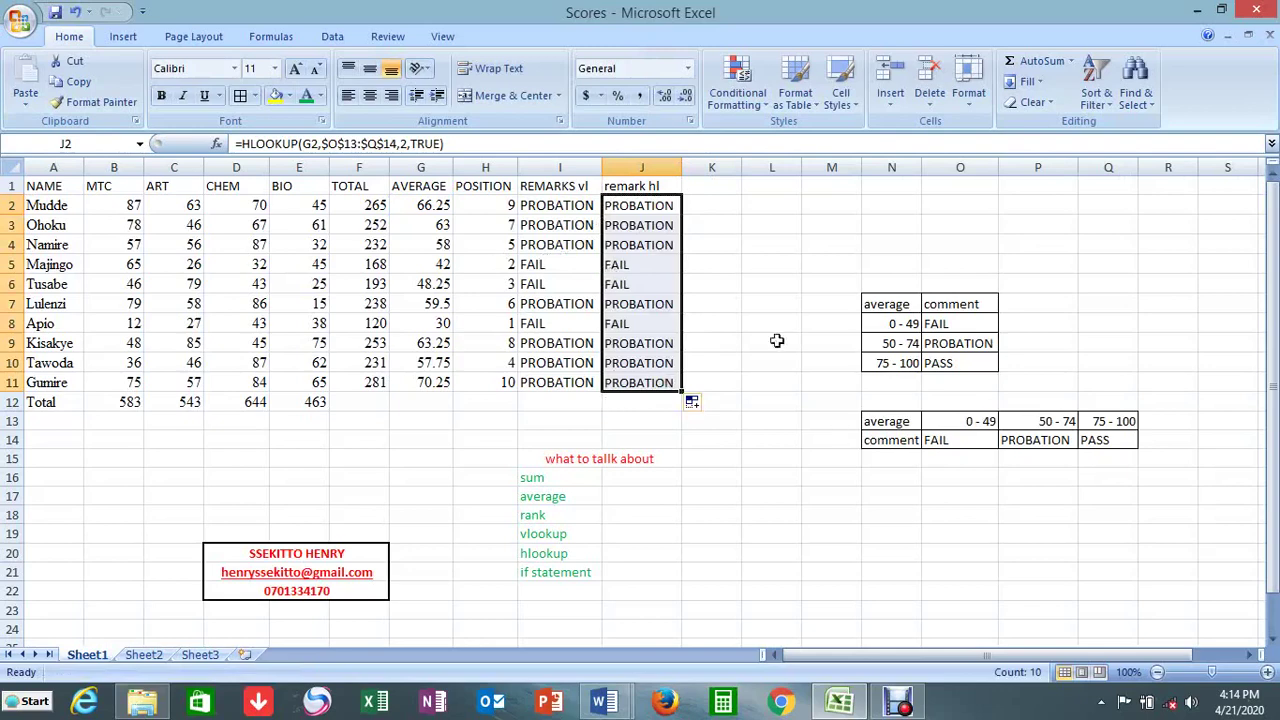
# - Enter the column header remark if in K1
pyautogui.click(698, 190)
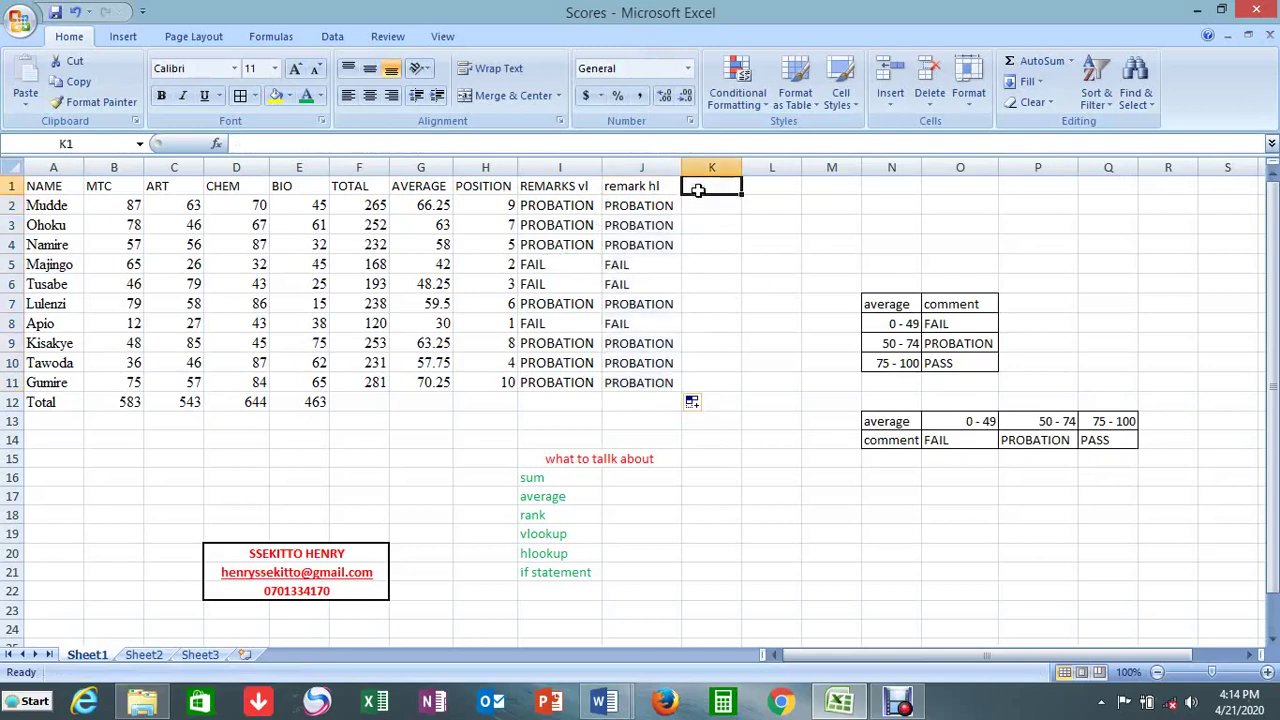
pyautogui.write('remark if')
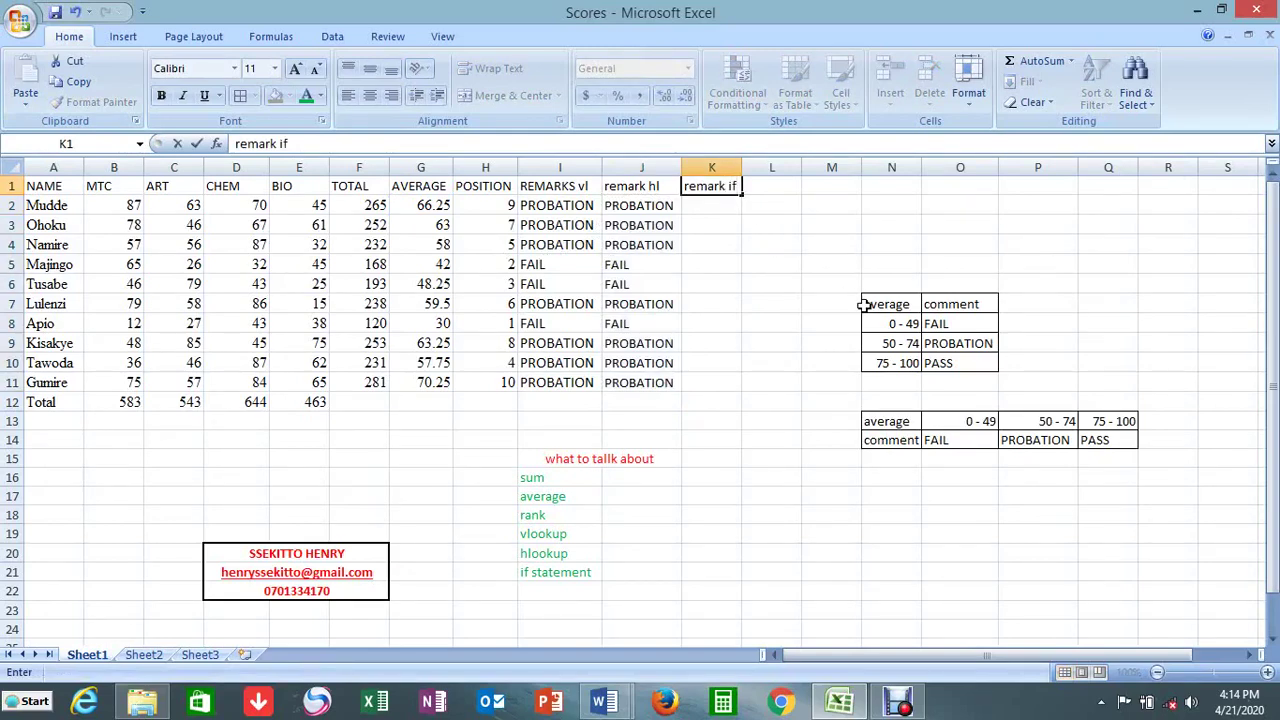
pyautogui.click(776, 496)
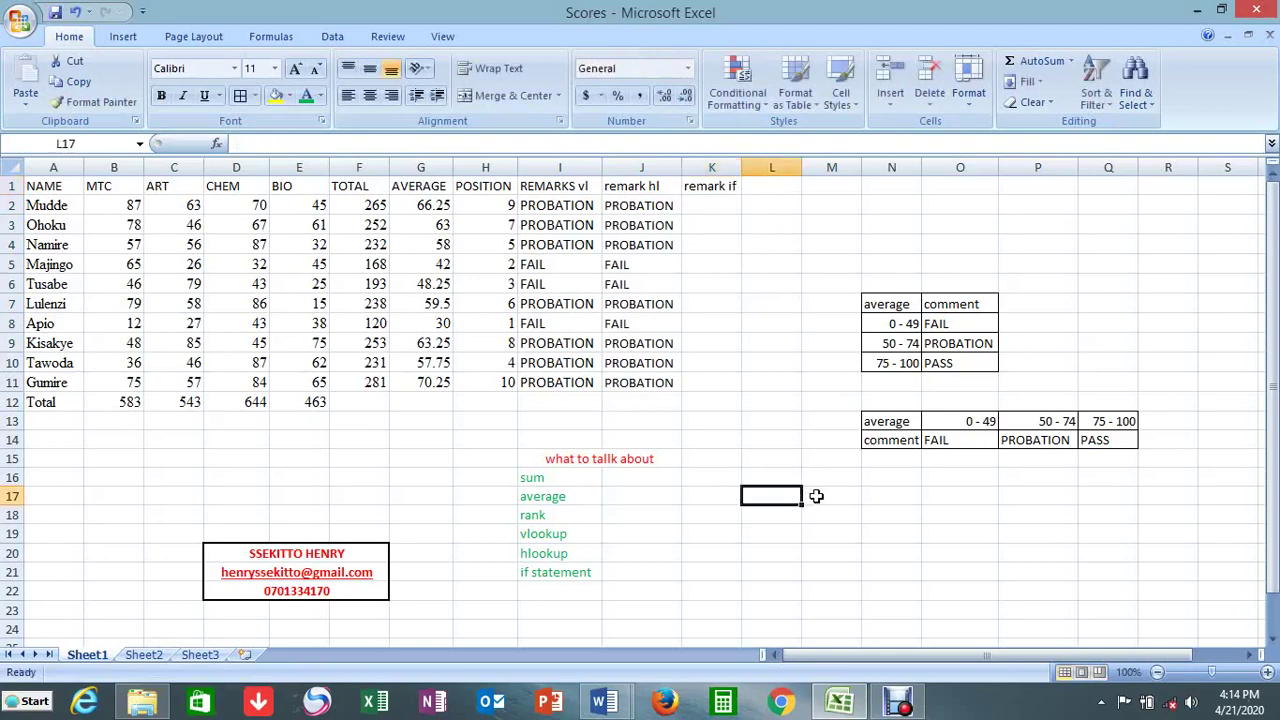
# - Note the first IF rule by entering 2 conditions in L17 and 1 if in N17
pyautogui.write('2')
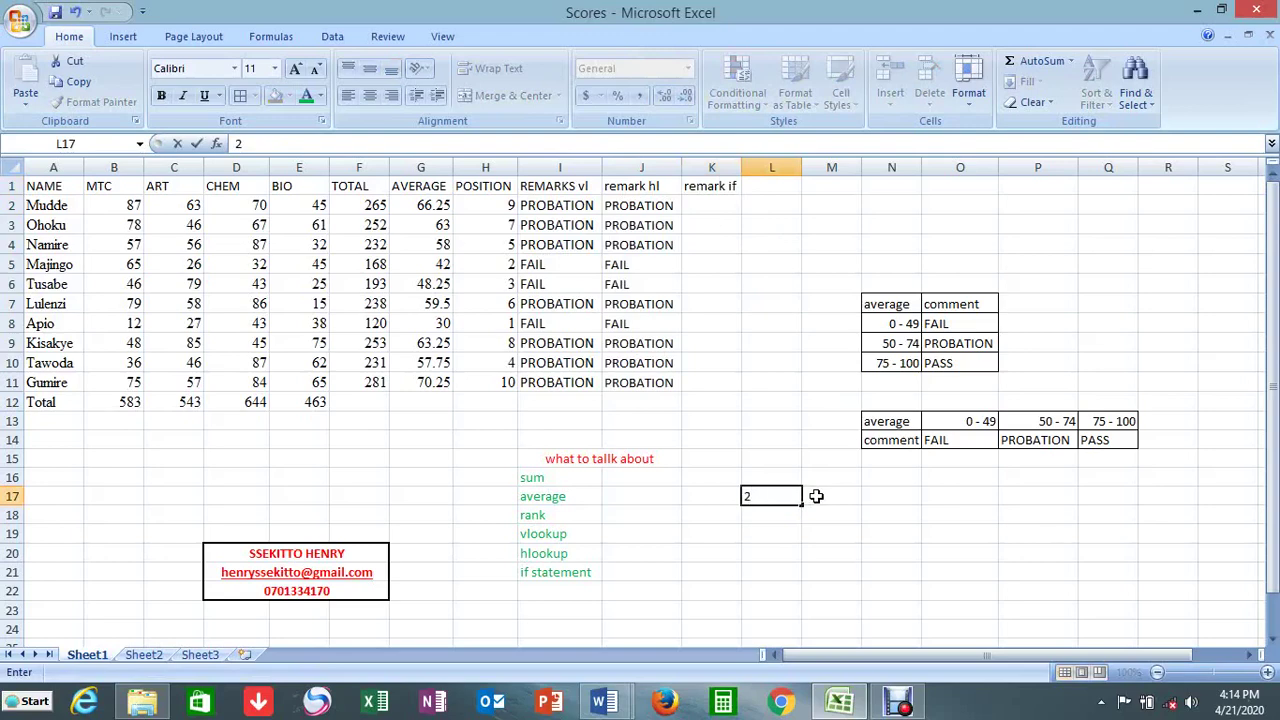
pyautogui.write(' conditions')
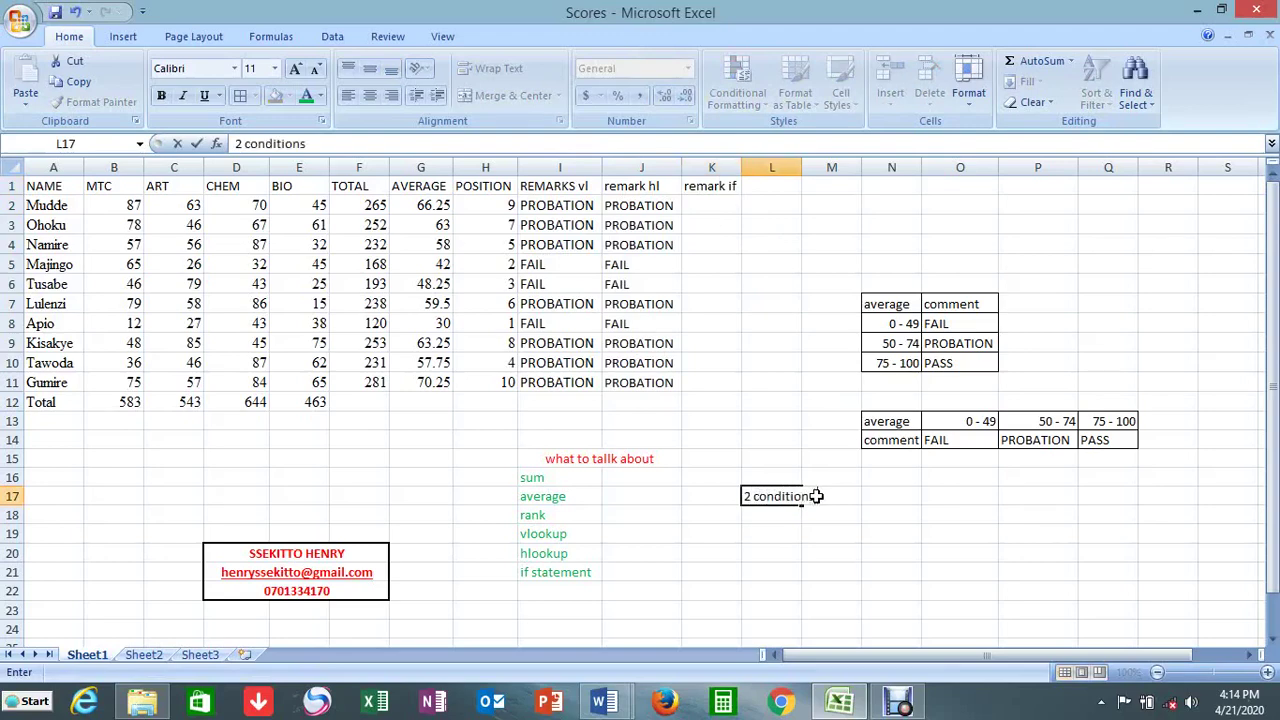
pyautogui.click(868, 497)
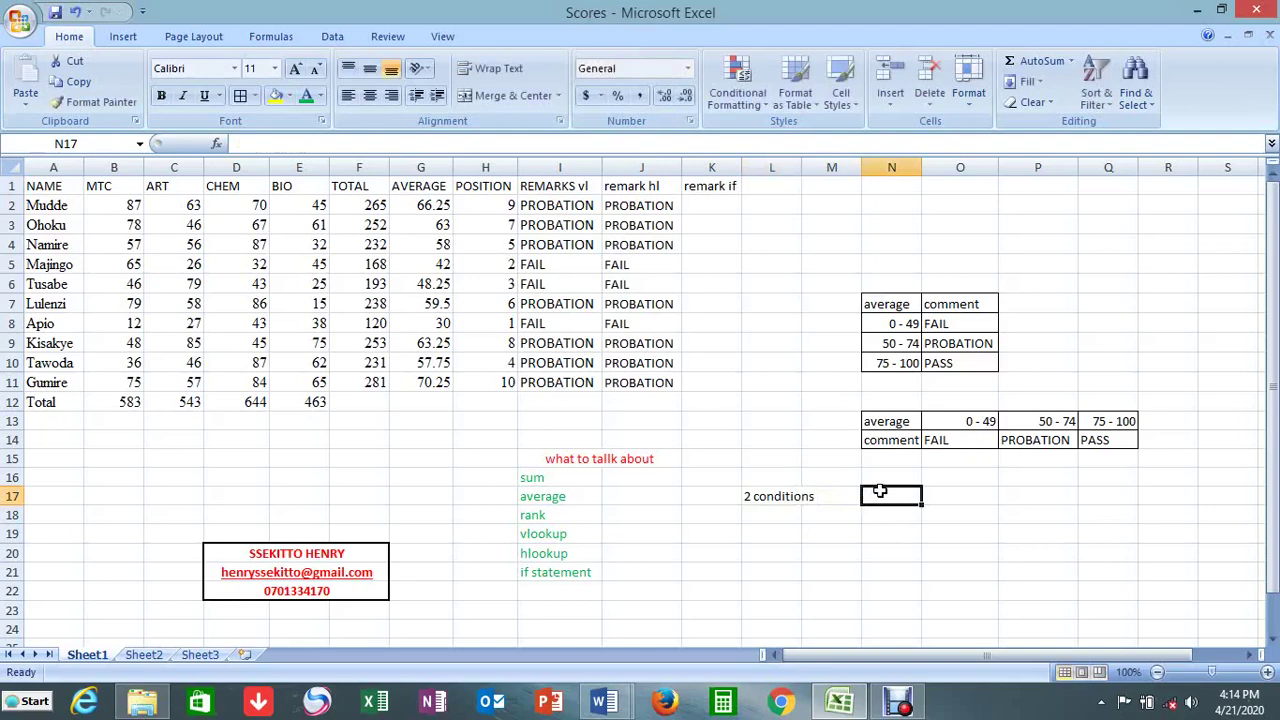
pyautogui.write('1 if')
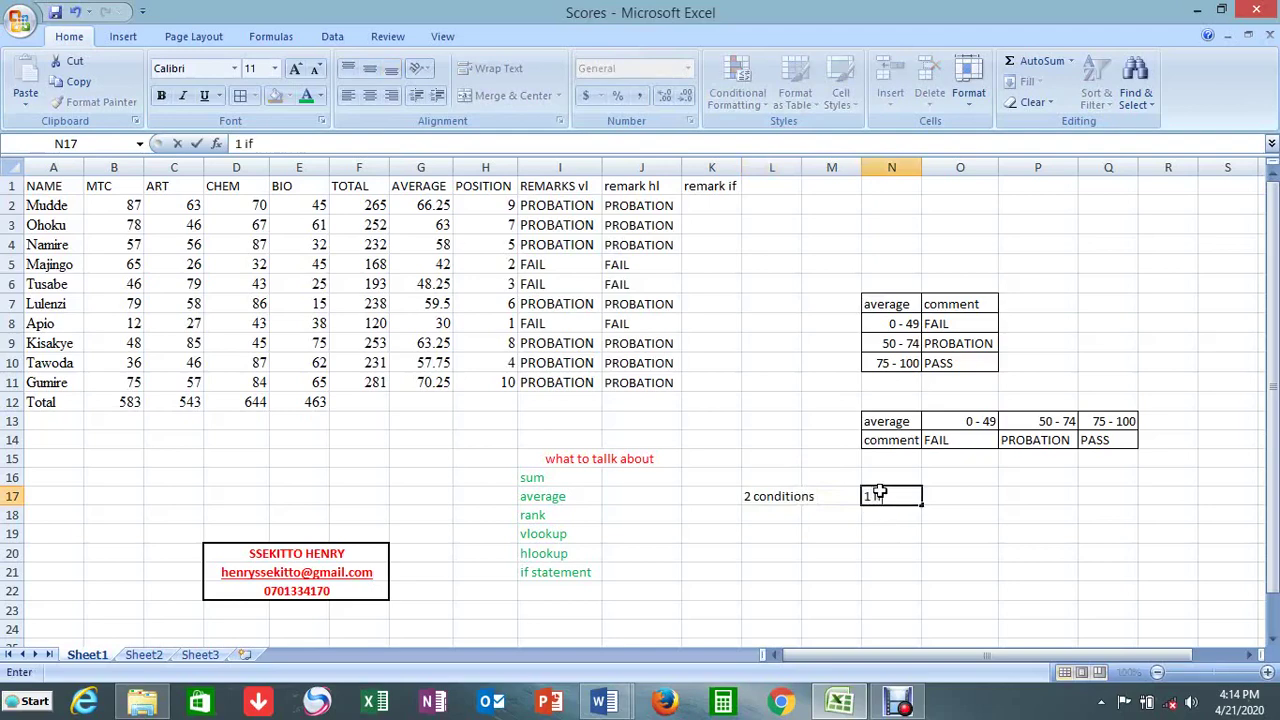
# - Add the second IF rule with 3 conditions in L18 and 2 if in N18
pyautogui.click(773, 515)
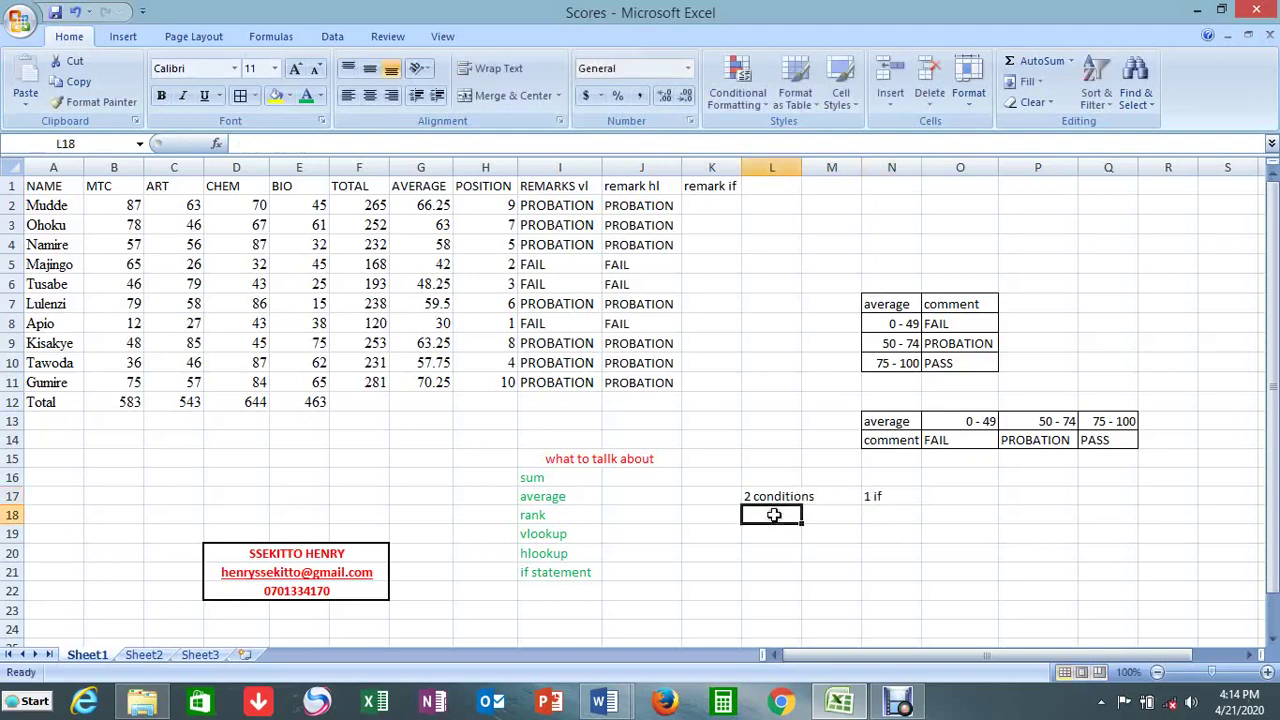
pyautogui.write('3')
pyautogui.click(873, 515)
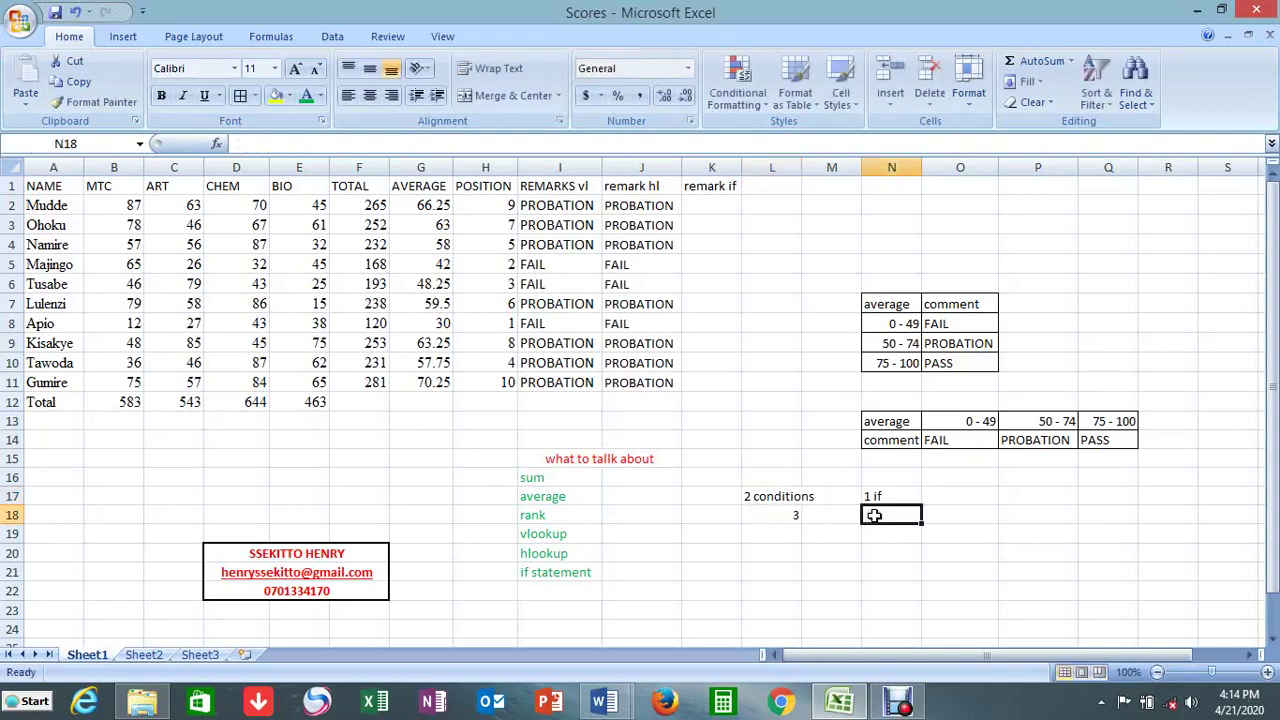
pyautogui.write('2 if')
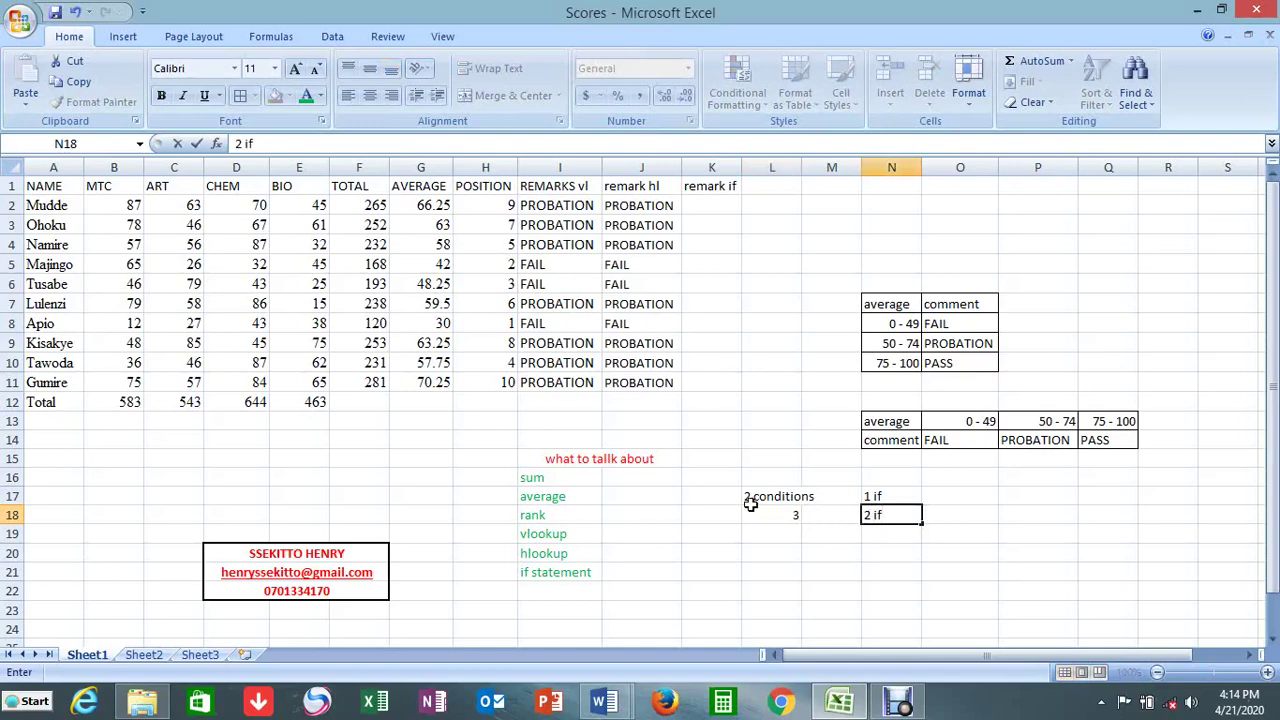
pyautogui.click(795, 513)
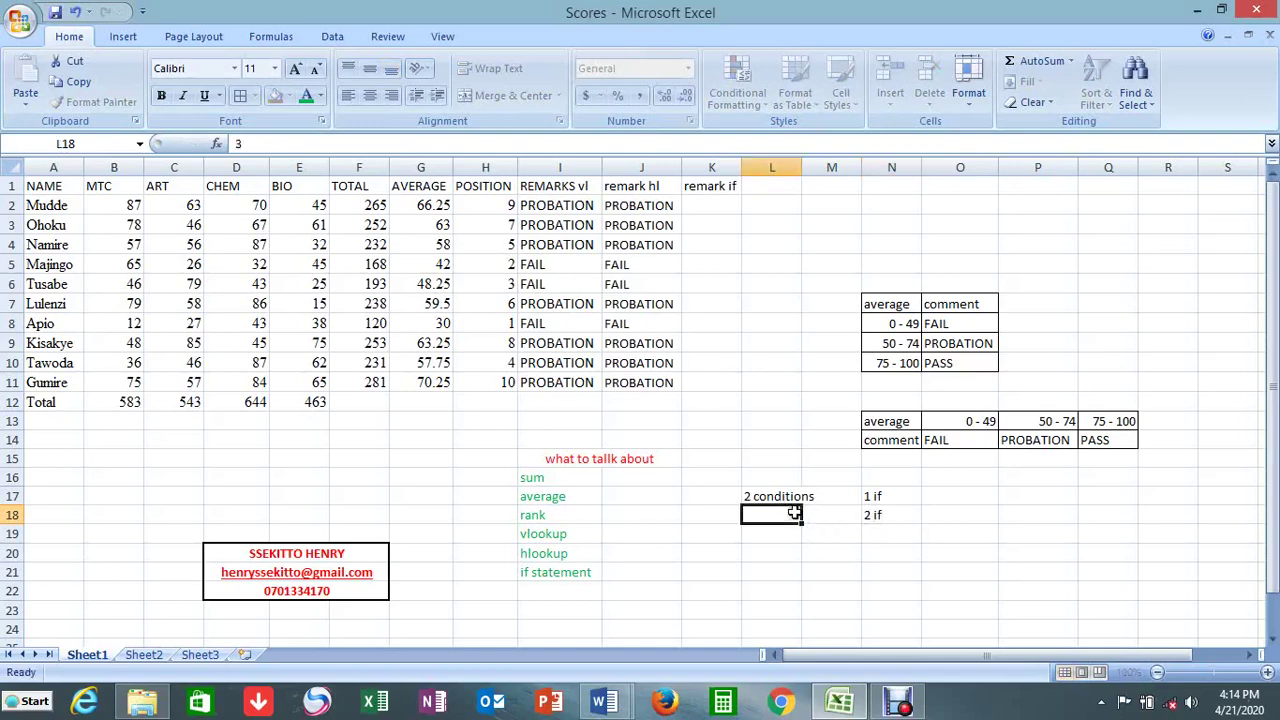
pyautogui.doubleClick(795, 512)
pyautogui.write('conditions')
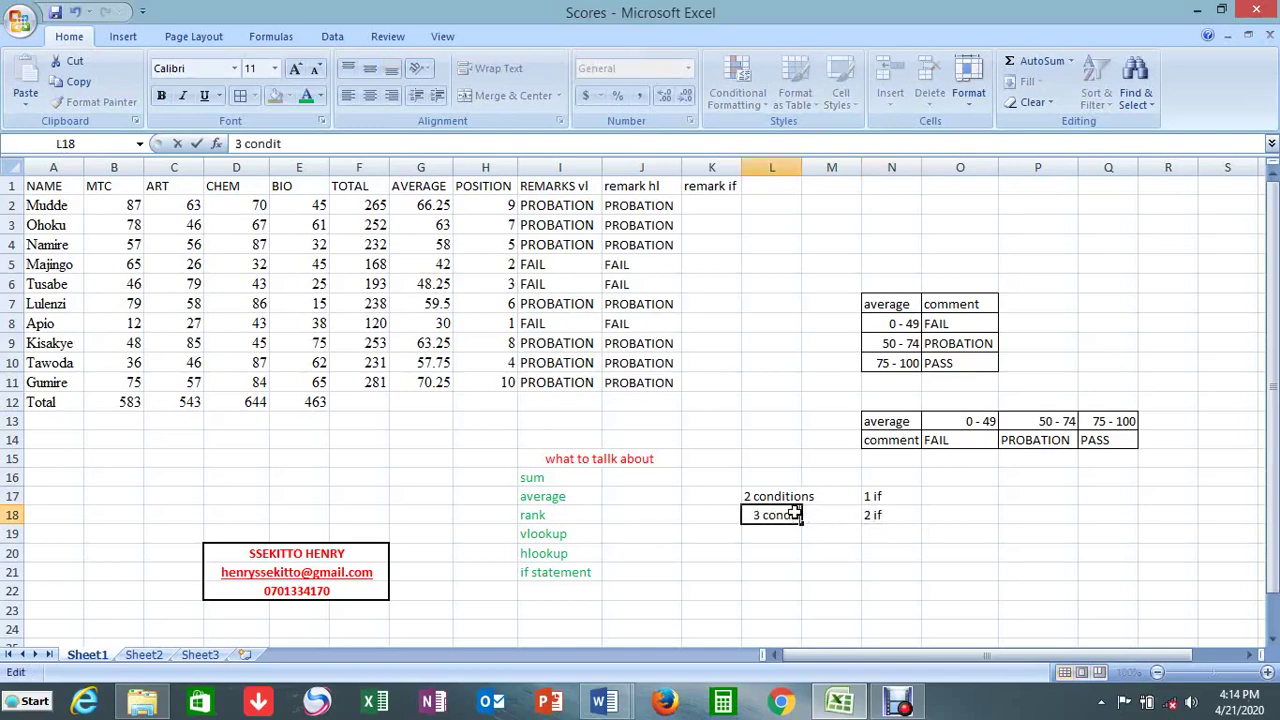
pyautogui.click(830, 551)
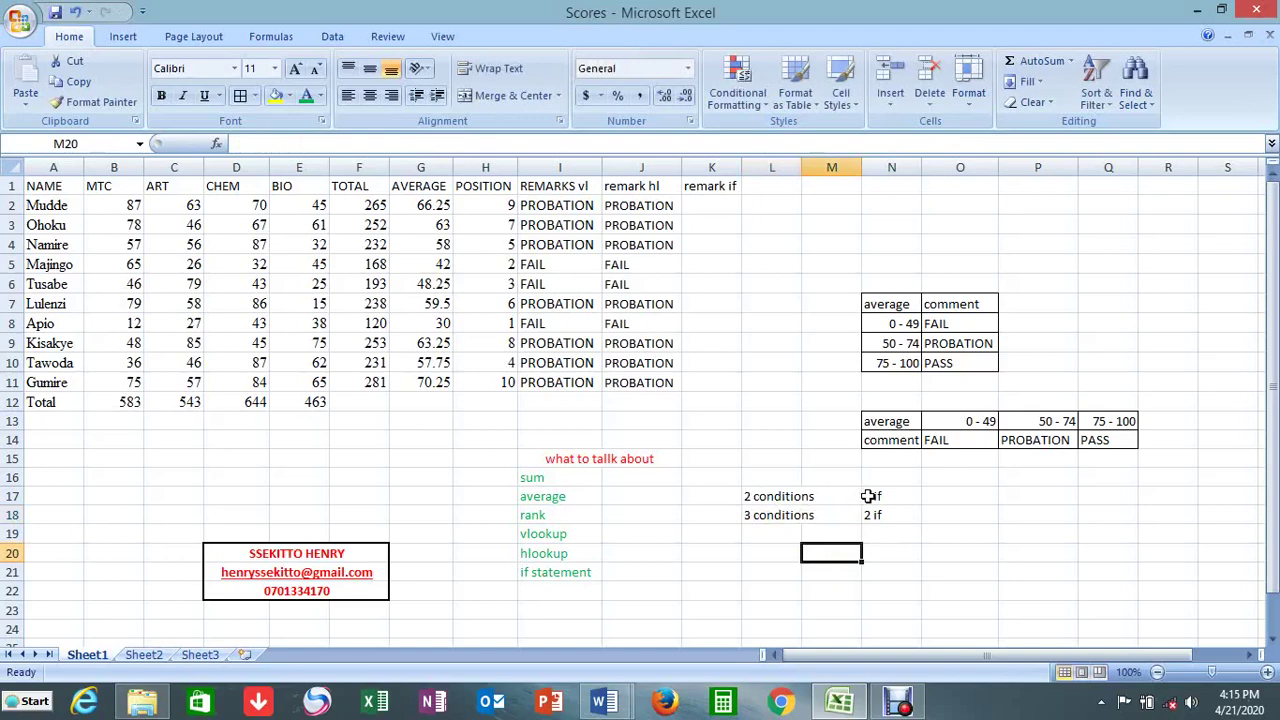
# - Apply borders to the IF rule notes in L17:N18
pyautogui.moveTo(748, 496); pyautogui.dragTo(870, 512)
pyautogui.click(242, 96)
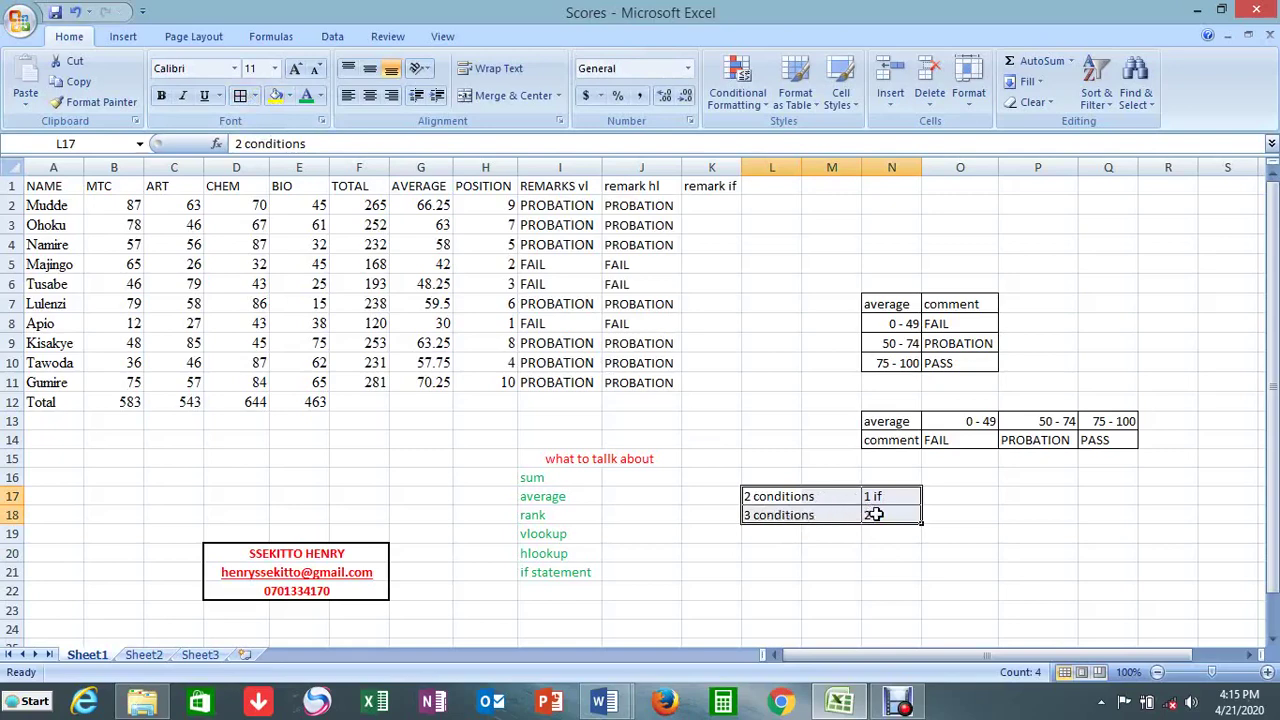
# - Start an IF formula in K2 that returns "FAIL" when the average in G2 is <=49
pyautogui.click(698, 204)
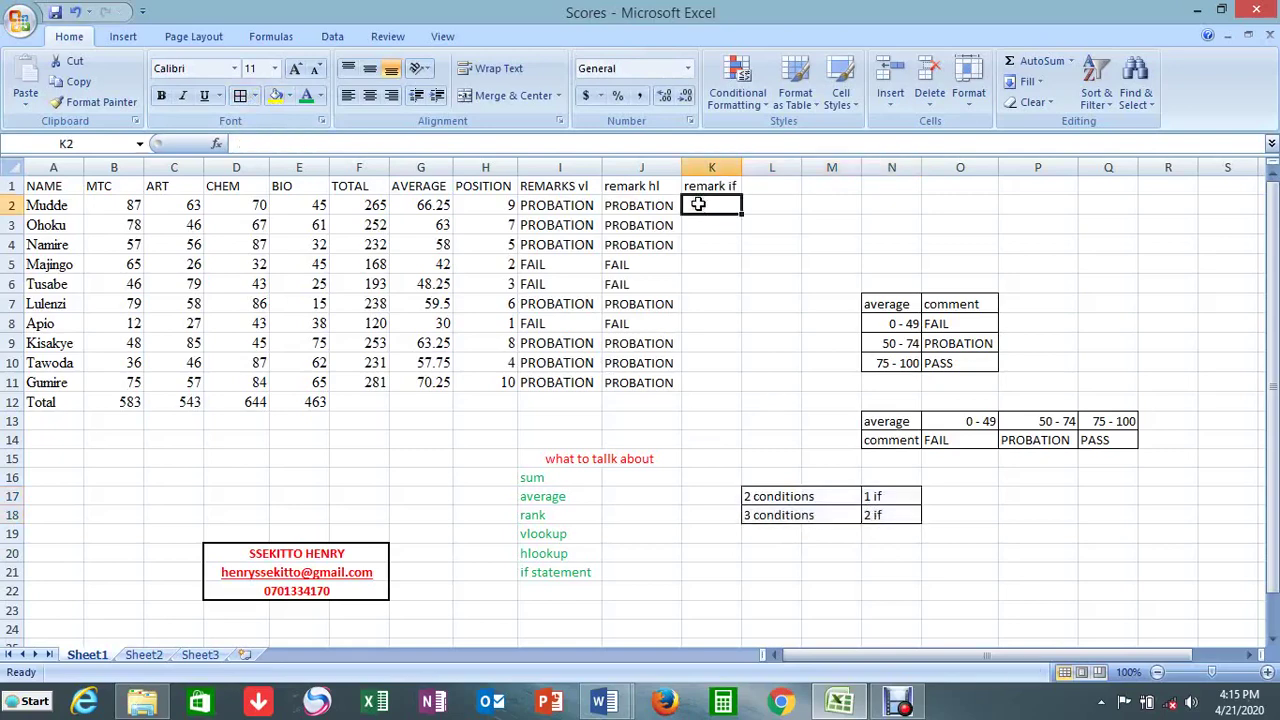
pyautogui.write('=if')
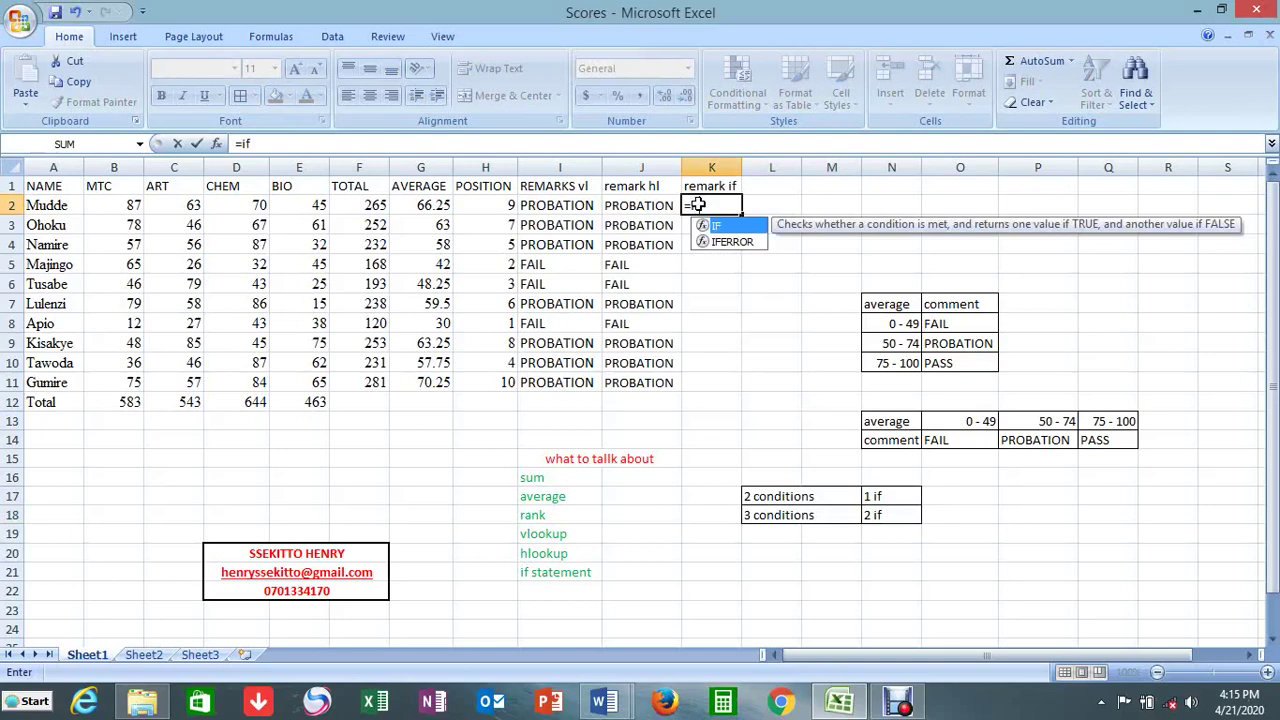
pyautogui.doubleClick(715, 227)
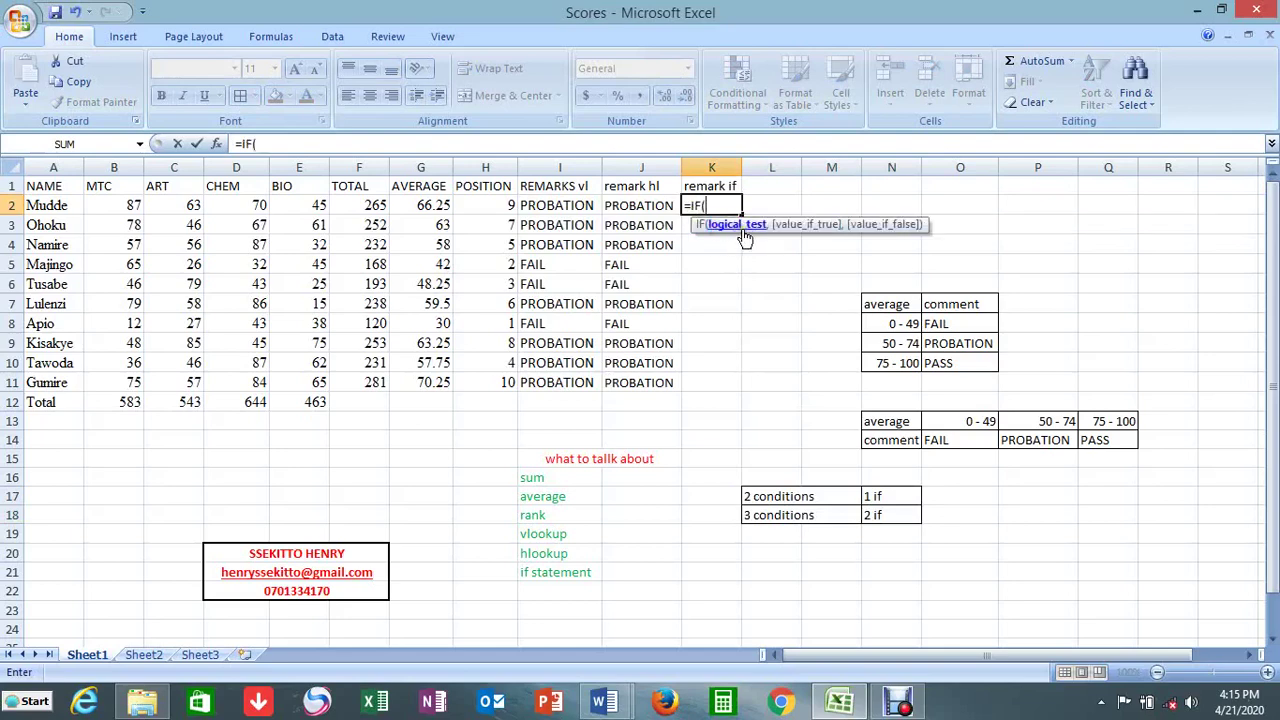
pyautogui.click(425, 205)
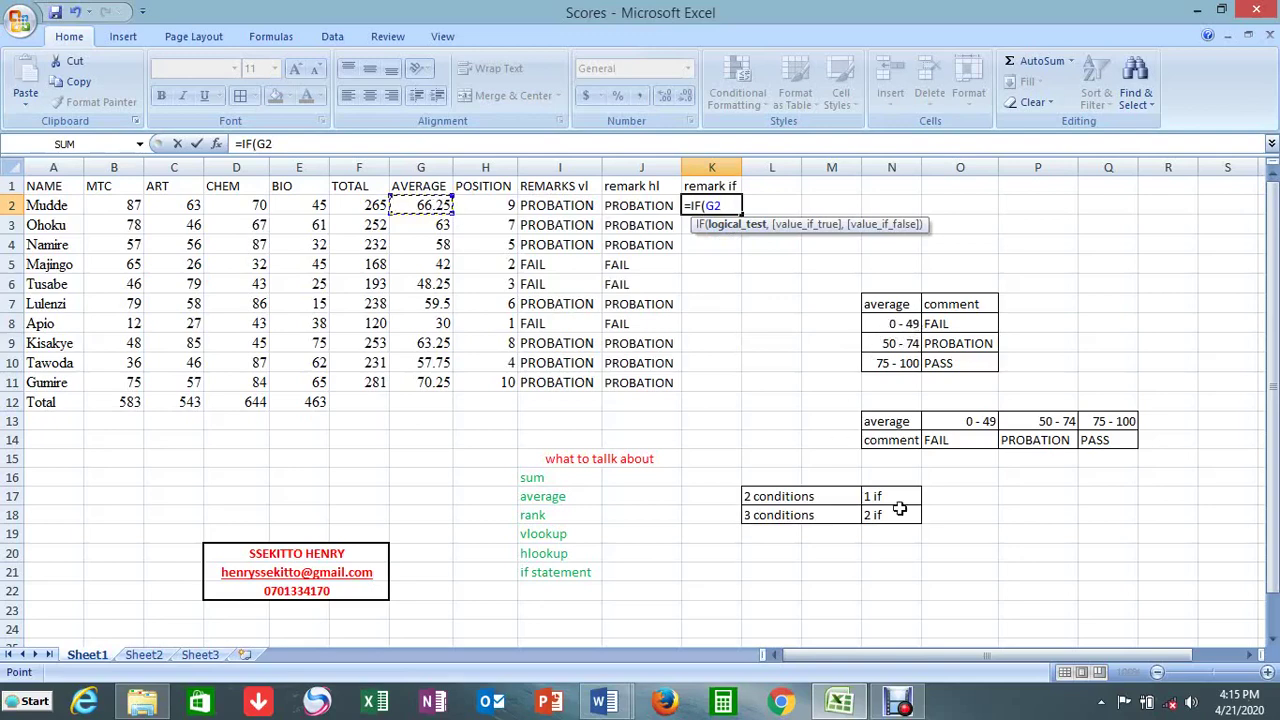
pyautogui.write('<=49,')
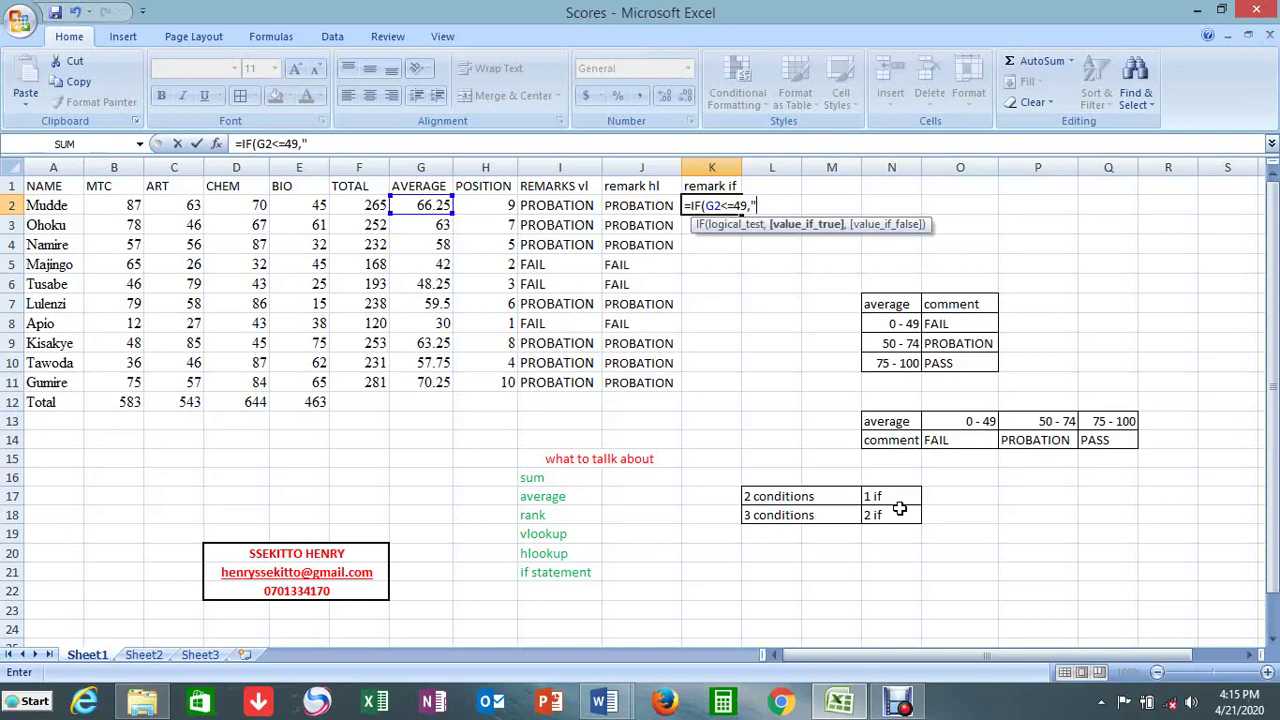
pyautogui.write('"fa')
pyautogui.press('BackSpace')
pyautogui.write('FAIL",')
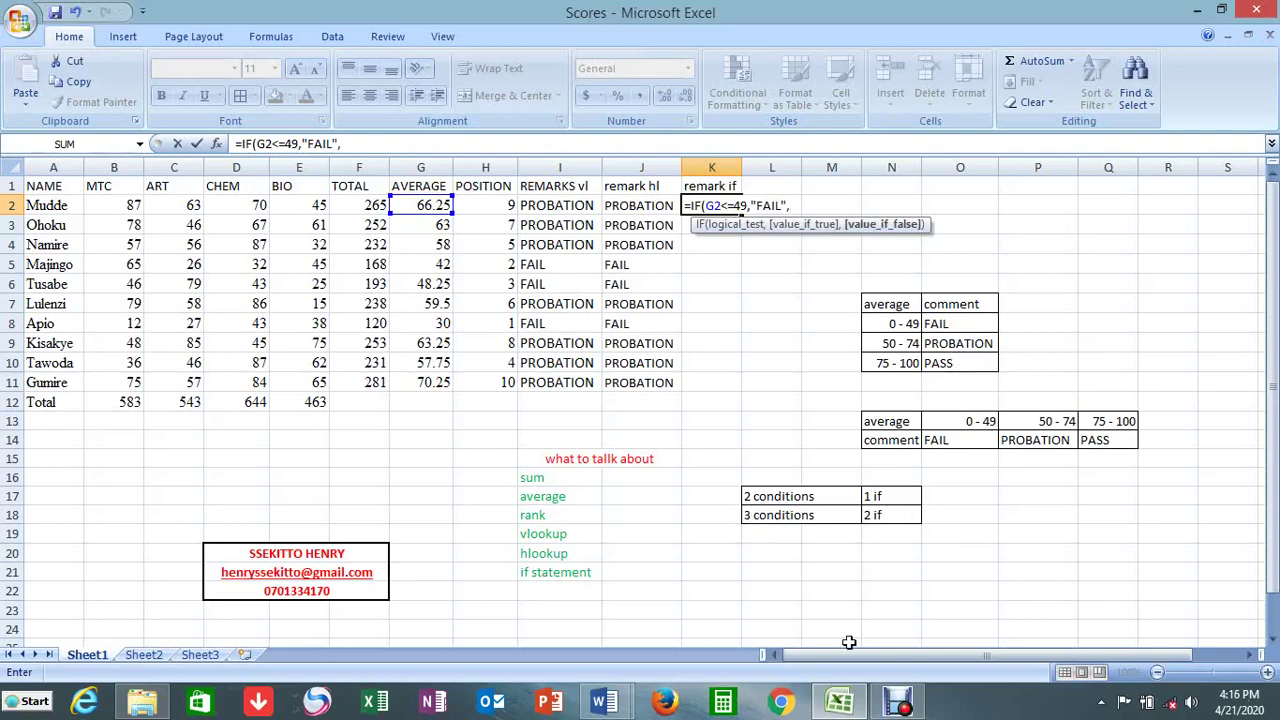
# - Complete the K2 formula with a nested IF that returns "PROBATION" when G2<=74 and "PASS" otherwise
pyautogui.write('IF(')
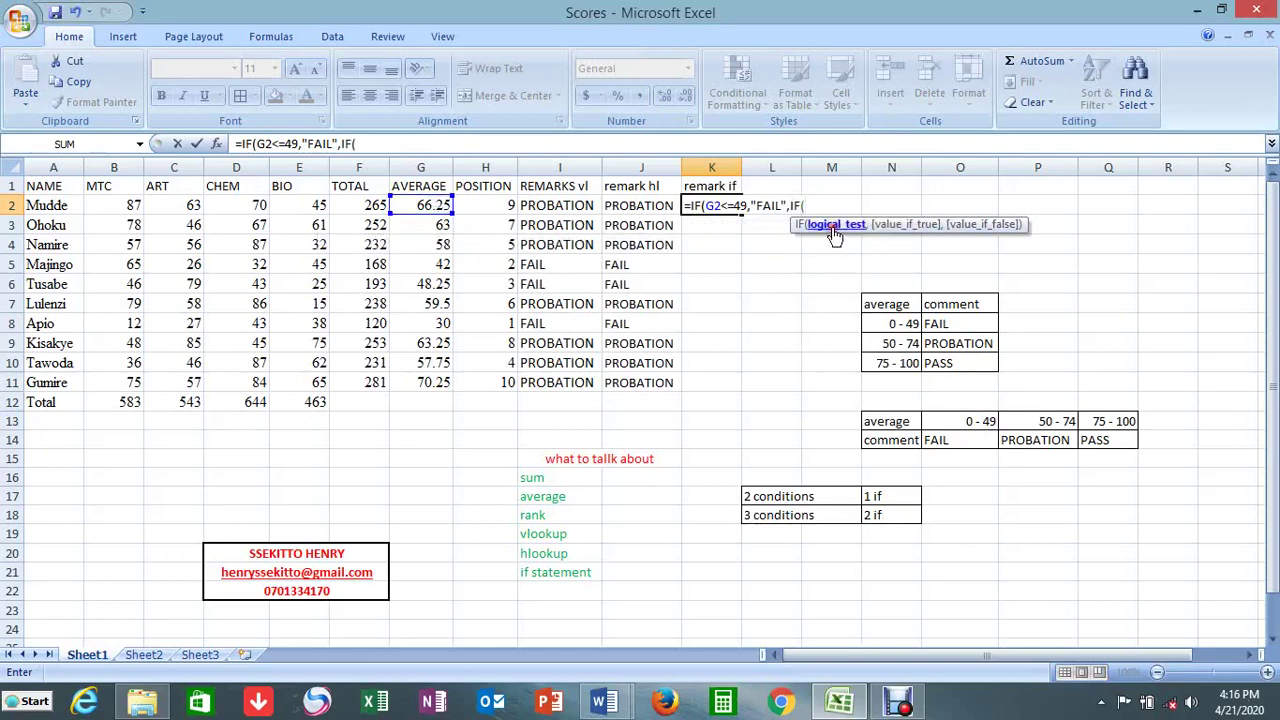
pyautogui.click(424, 206)
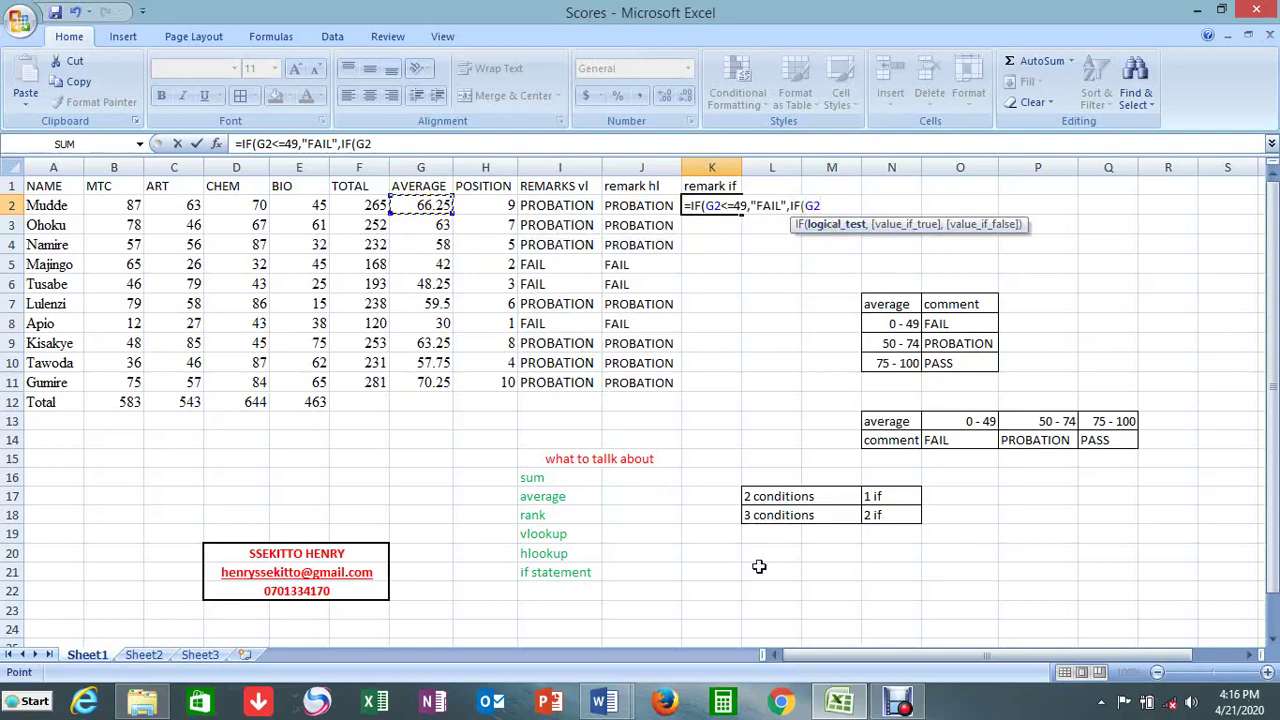
pyautogui.write('<=74,"')
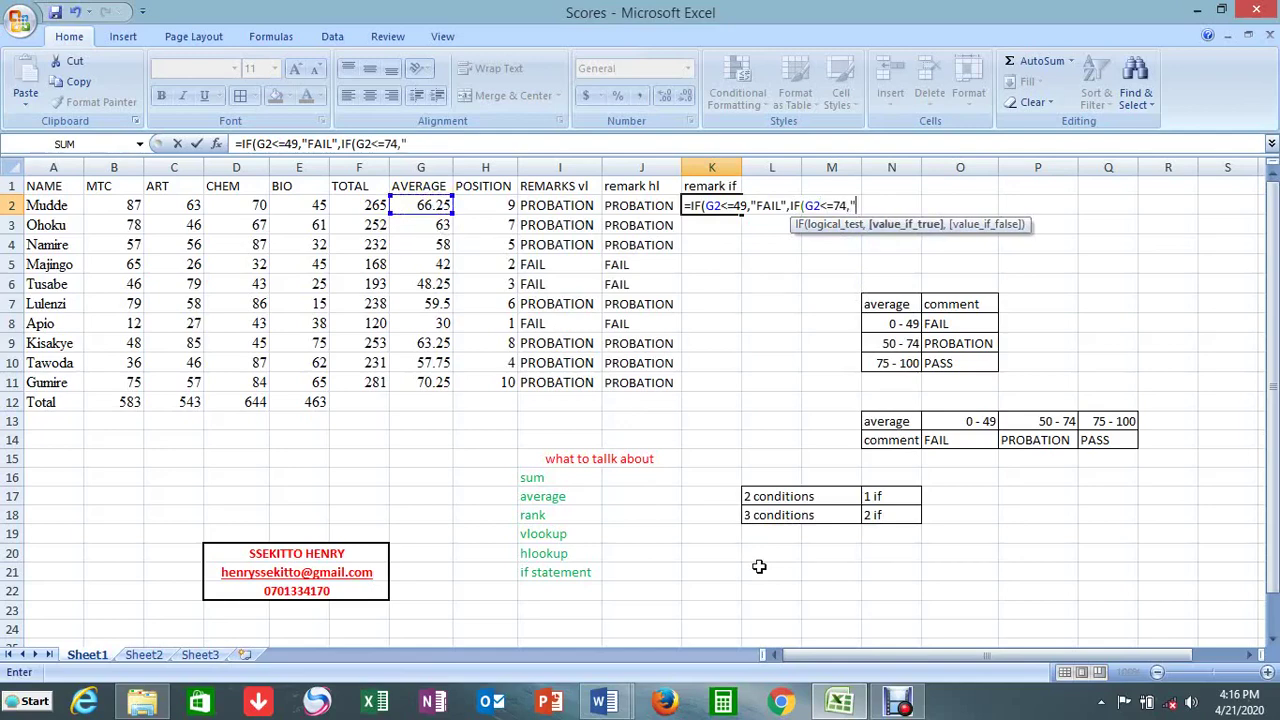
pyautogui.write('PROBATI')
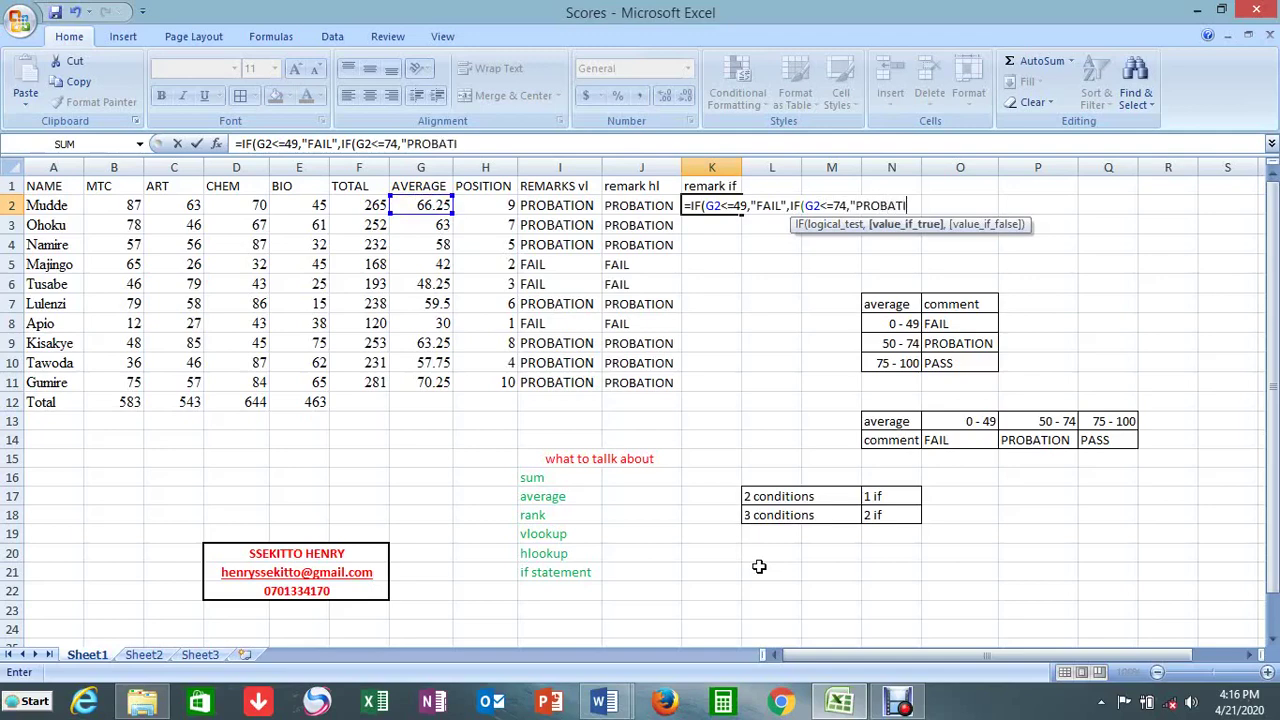
pyautogui.write('ON",')
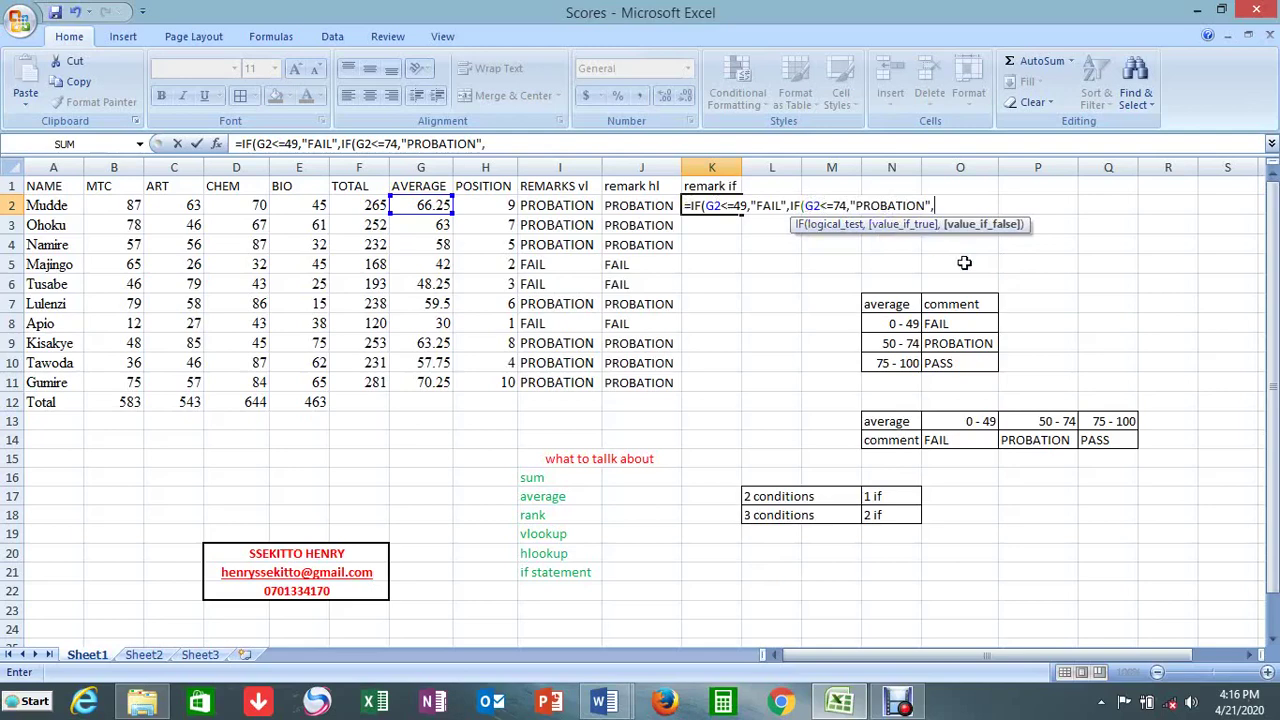
pyautogui.write('"PASS')
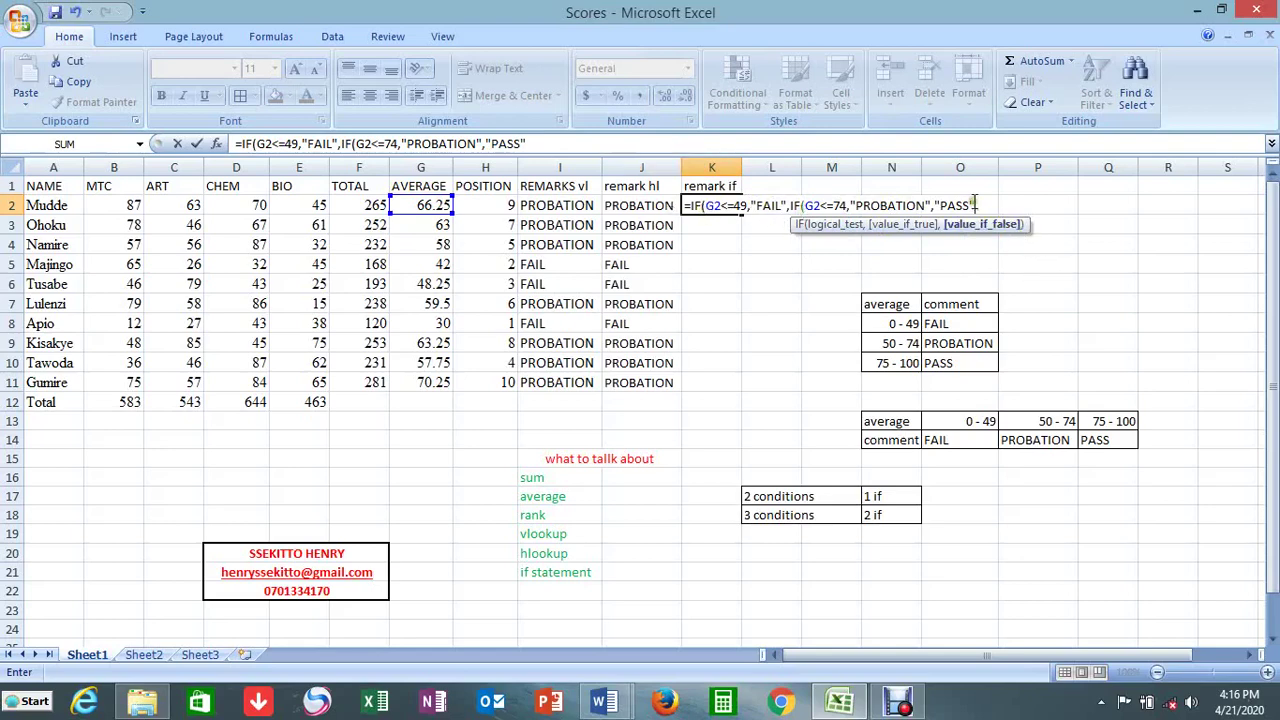
pyautogui.write('))')
pyautogui.press('Return')
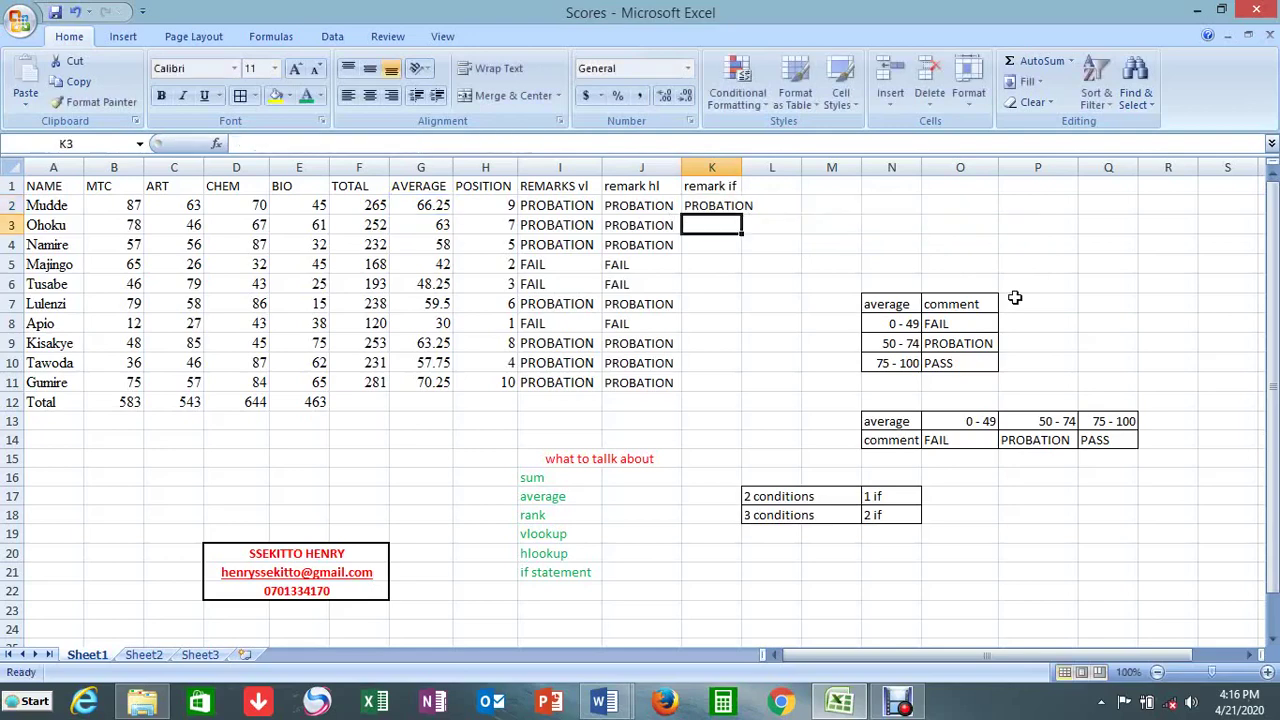
# - Fill the IF formula from K2 down to K11 and widen column K to fit the remarks
pyautogui.moveTo(743, 160); pyautogui.dragTo(752, 160)
pyautogui.click(750, 206)
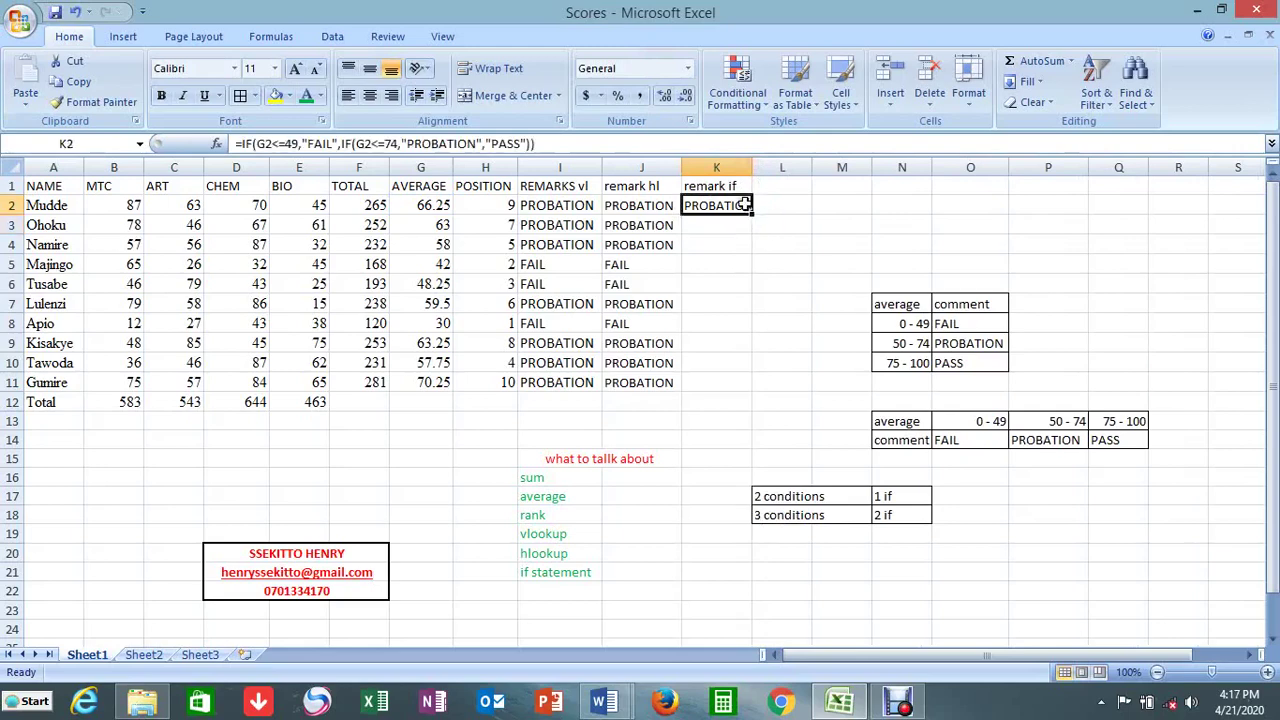
pyautogui.moveTo(751, 215); pyautogui.dragTo(746, 383)
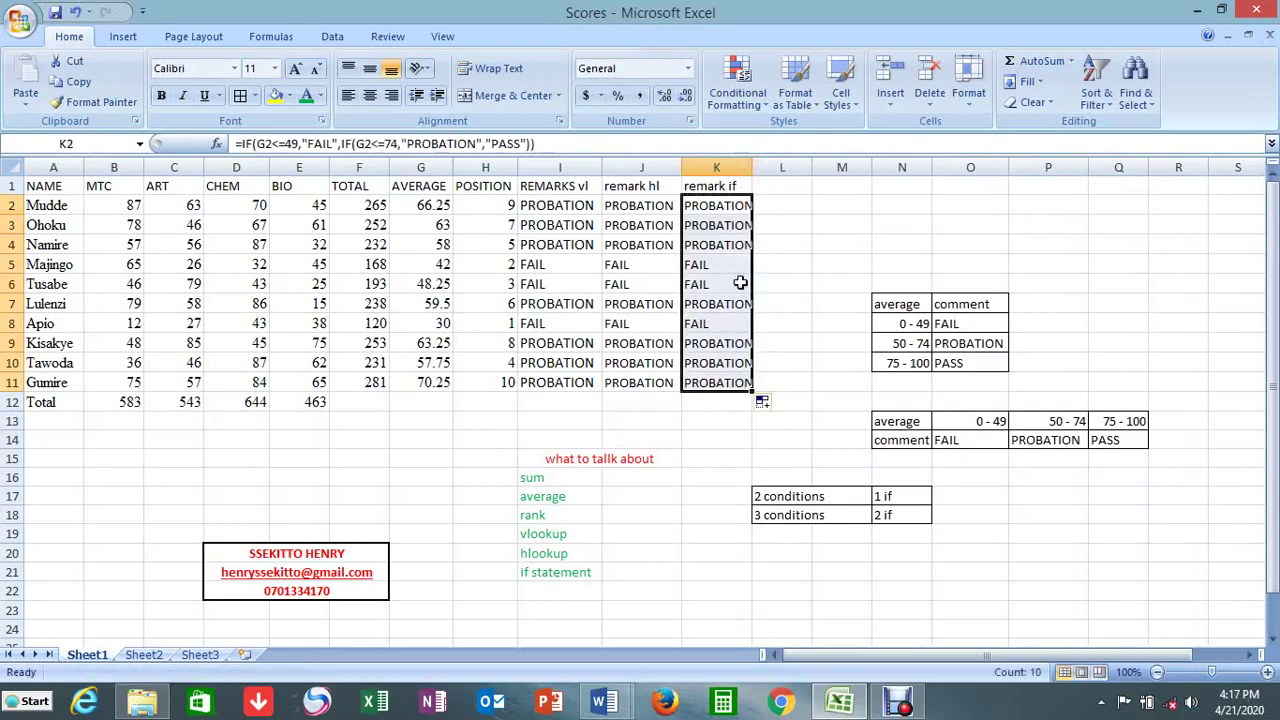
pyautogui.moveTo(750, 163); pyautogui.dragTo(763, 163)
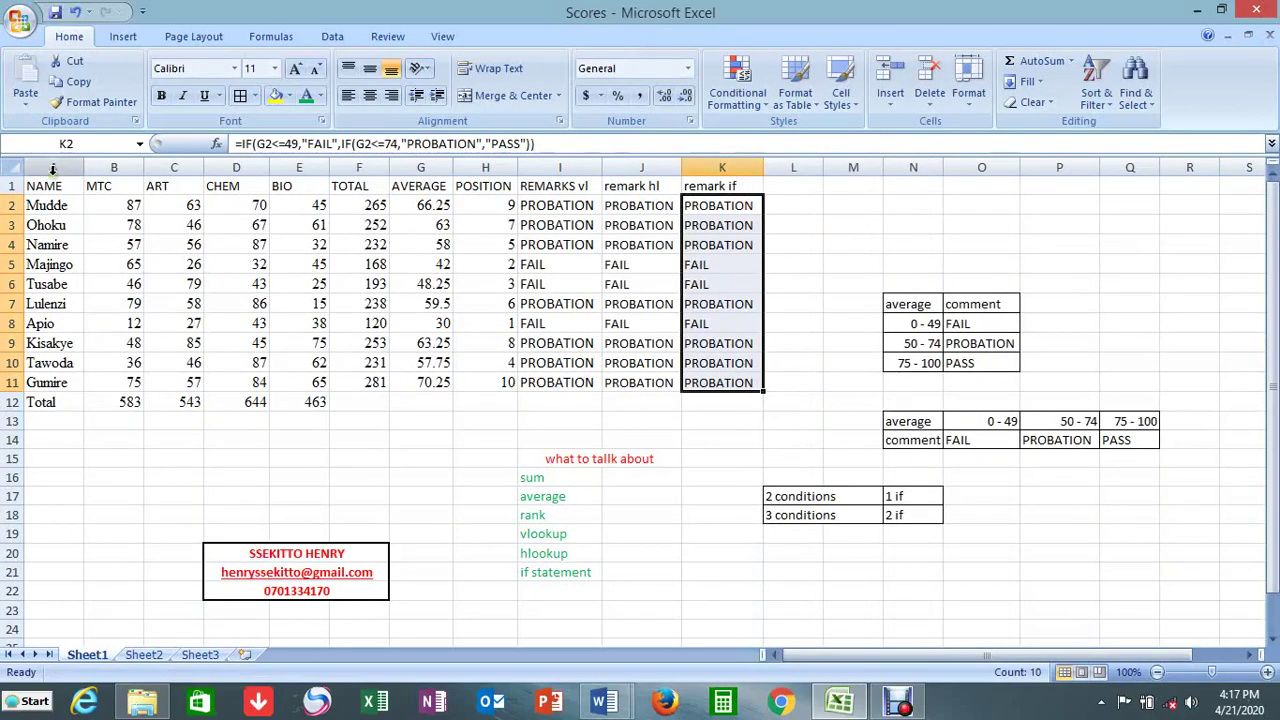
# - Apply all borders to the scores table range A1:K13
pyautogui.moveTo(42, 190); pyautogui.dragTo(707, 427)
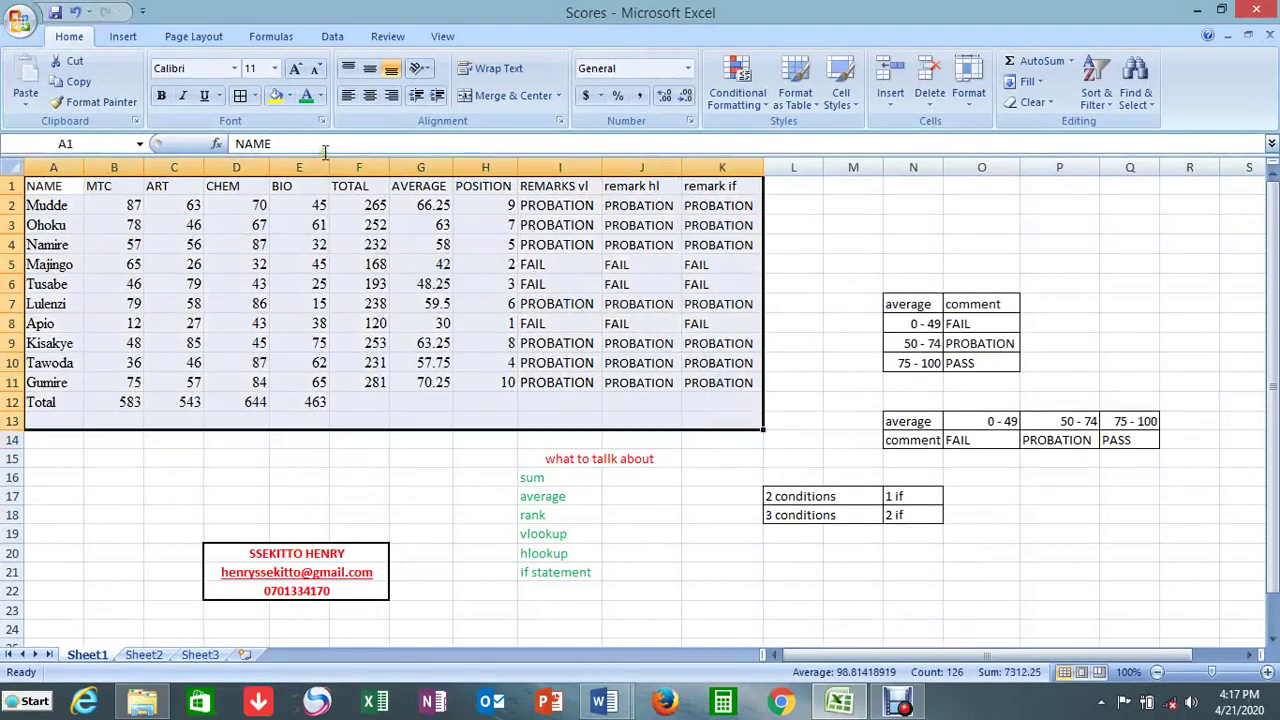
pyautogui.click(240, 97)
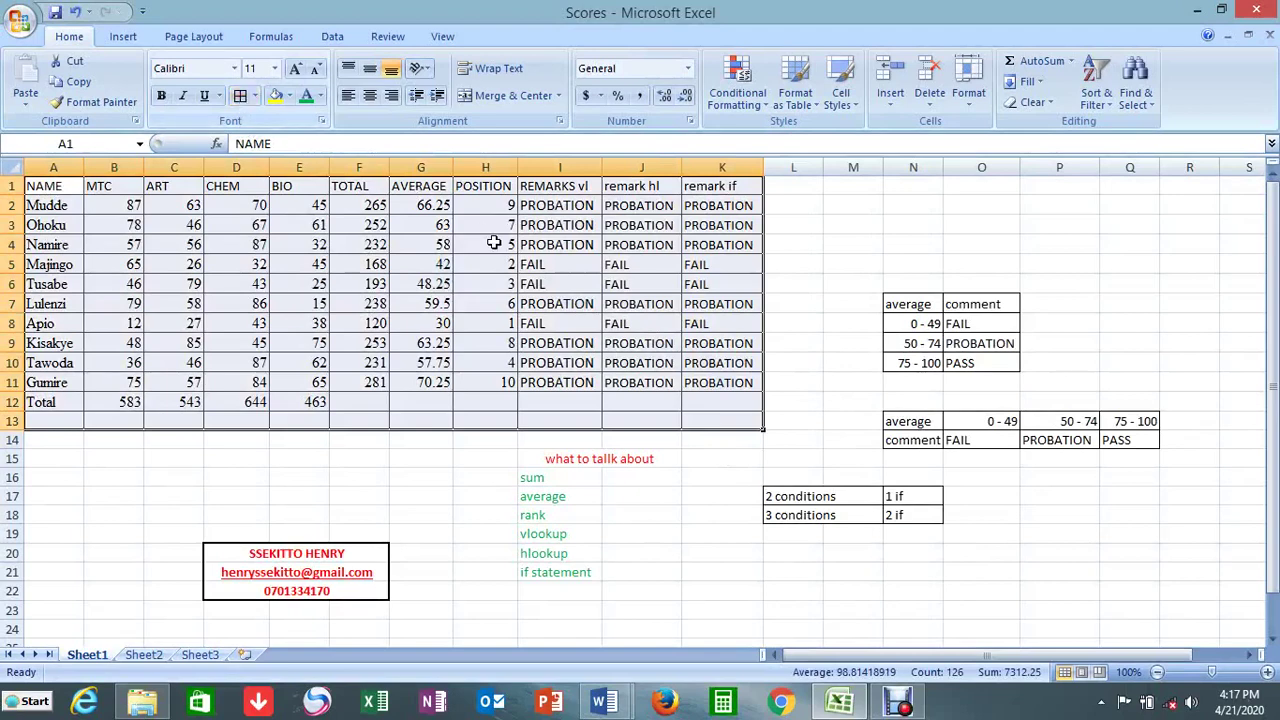